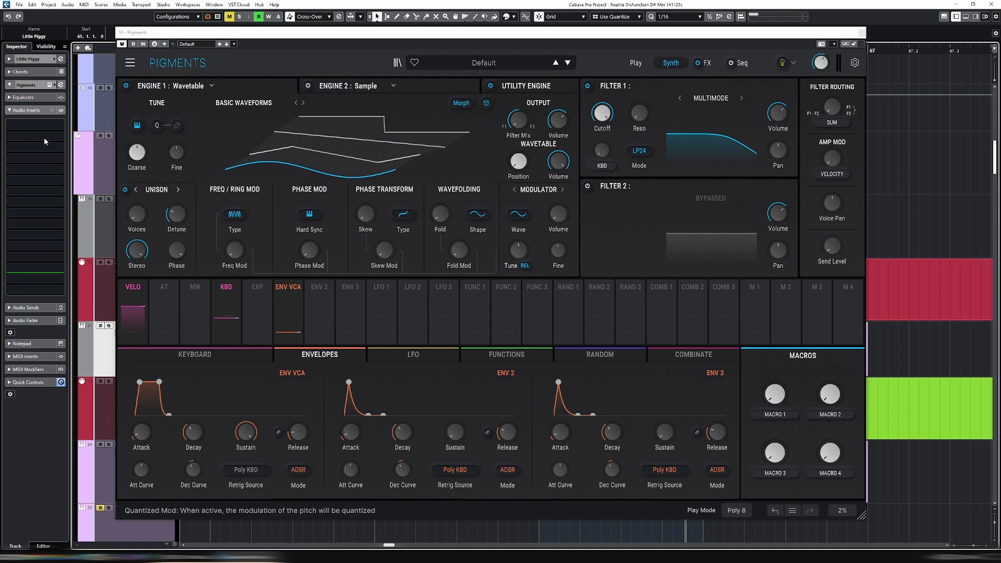
Switch Engine 1 to the Analog type and raise the FM amount applied to Oscillator 1
left_click(212, 86)
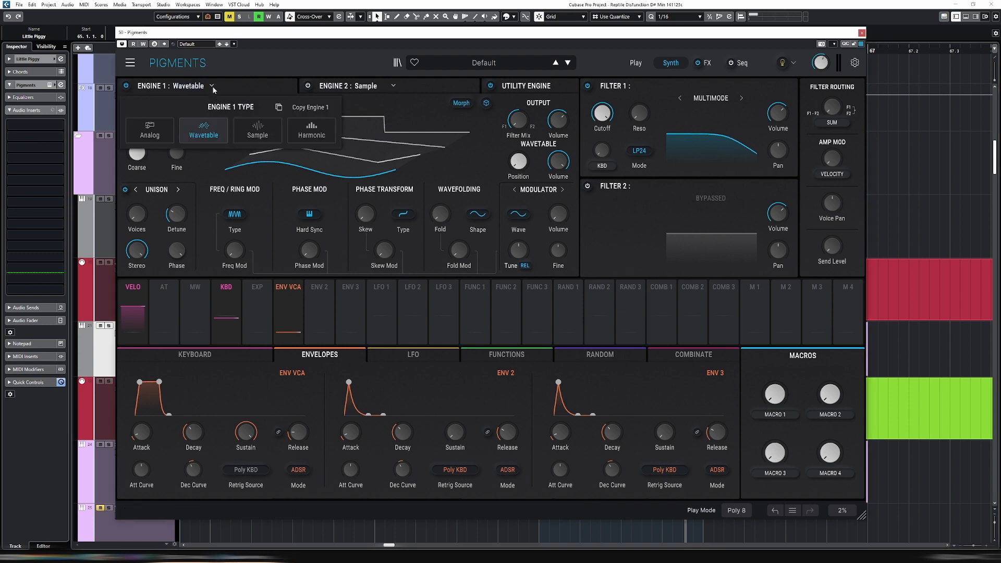
left_click(149, 131)
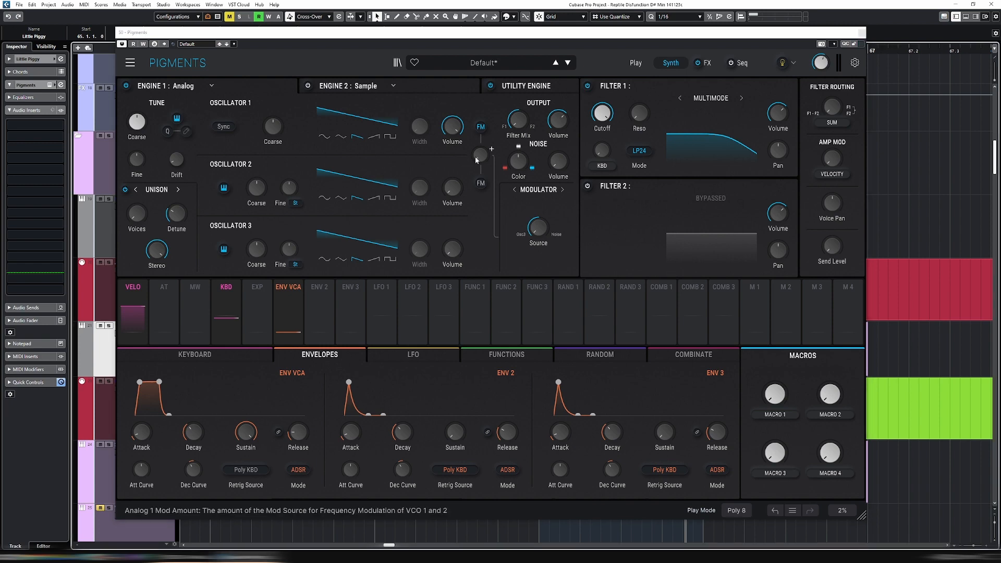
mouse_move(481, 160)
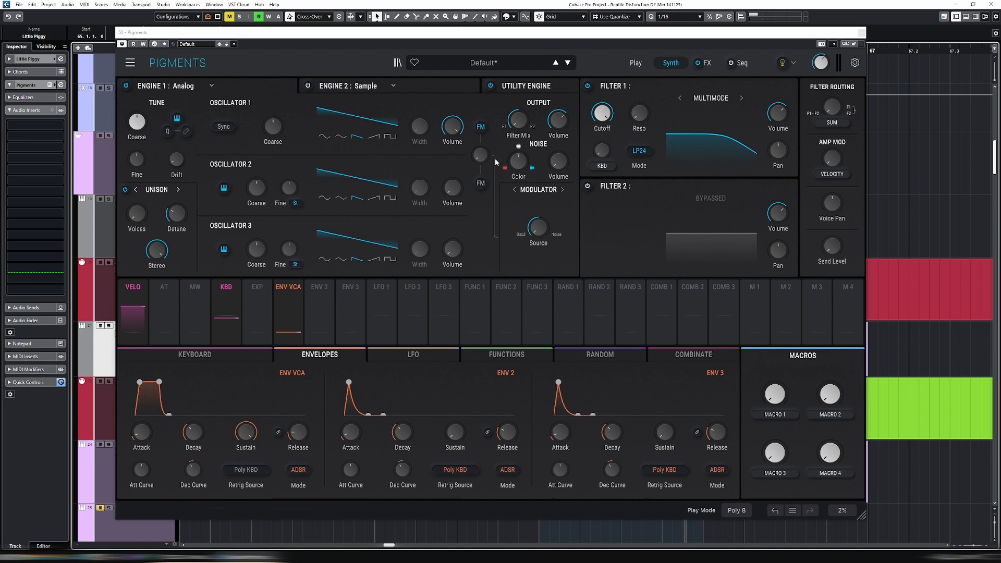
left_click_drag(482, 160, 481, 145)
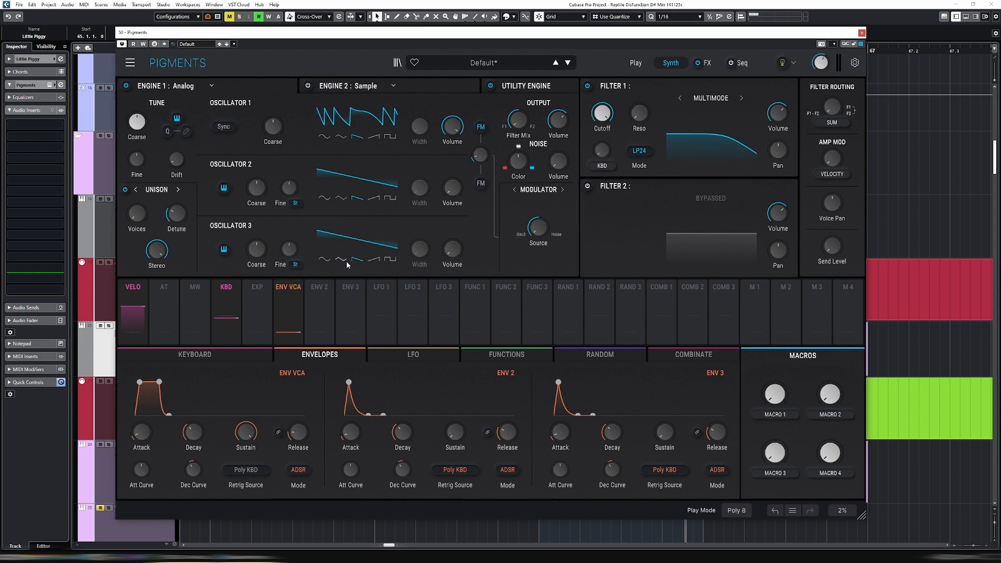
Set Oscillator 3's waveform to sine and fine-tune the FM amount driving Oscillator 1
left_click(326, 261)
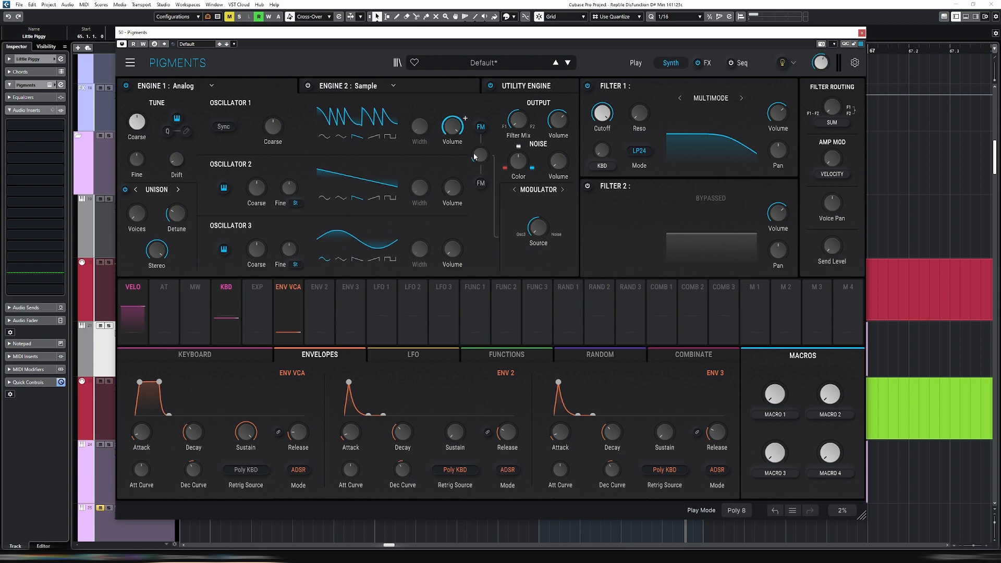
mouse_move(480, 154)
left_mouse_down()
mouse_move(491, 149)
mouse_move(480, 158)
left_mouse_up()
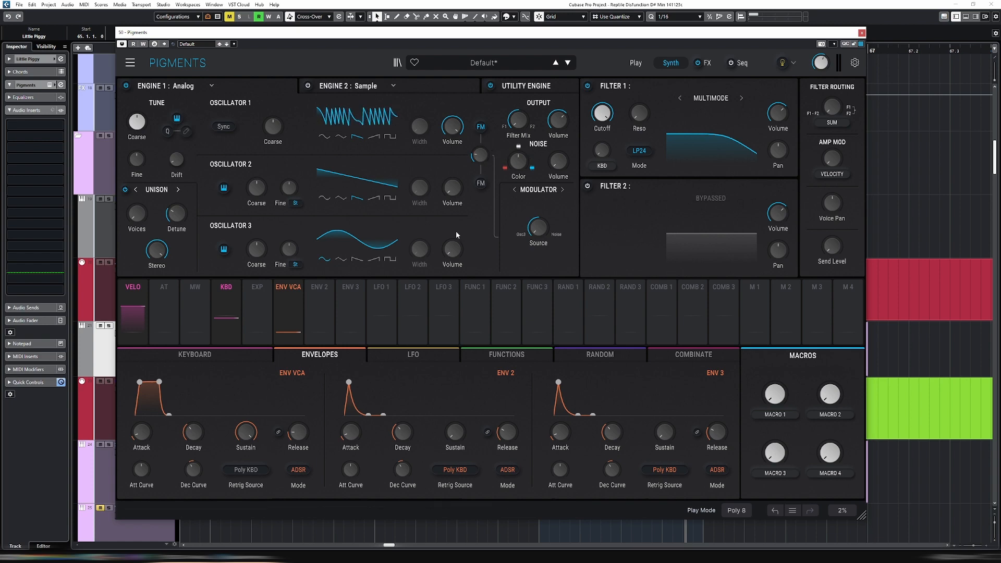
left_click_drag(452, 250, 452, 247)
Solo the Little Piggy track and lower Engine 1's coarse tuning during playback
key("s")
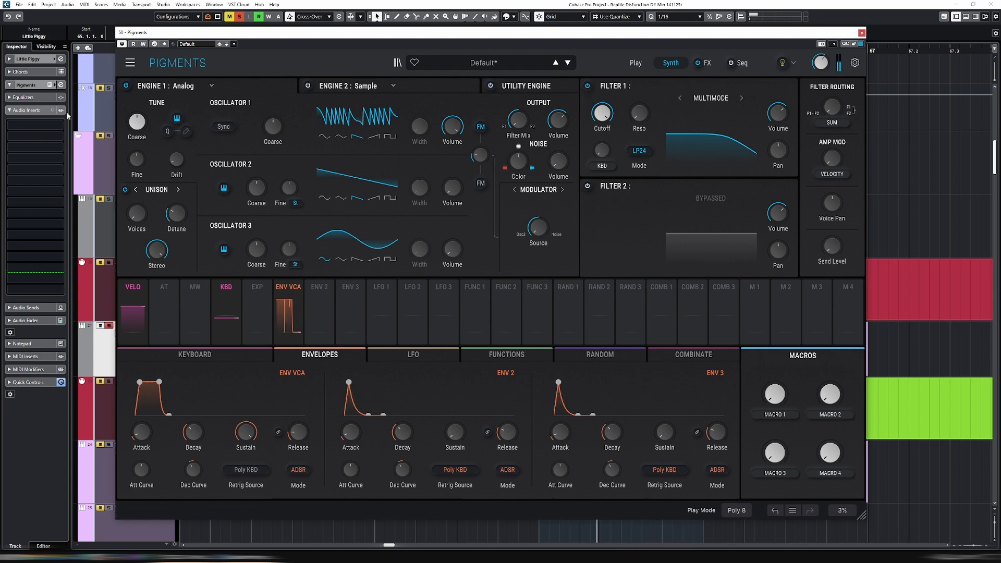
mouse_move(134, 127)
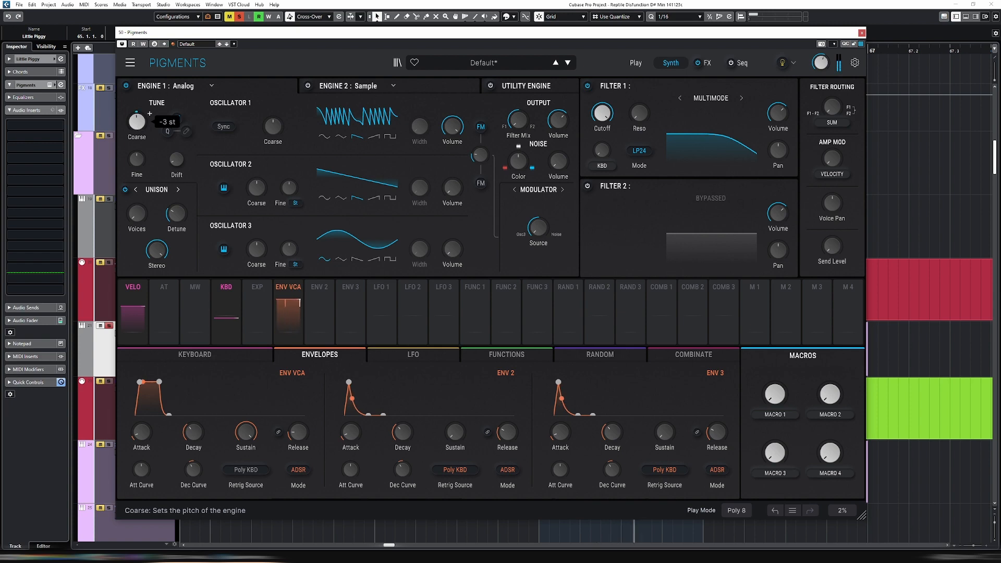
left_click_drag(137, 126, 136, 151)
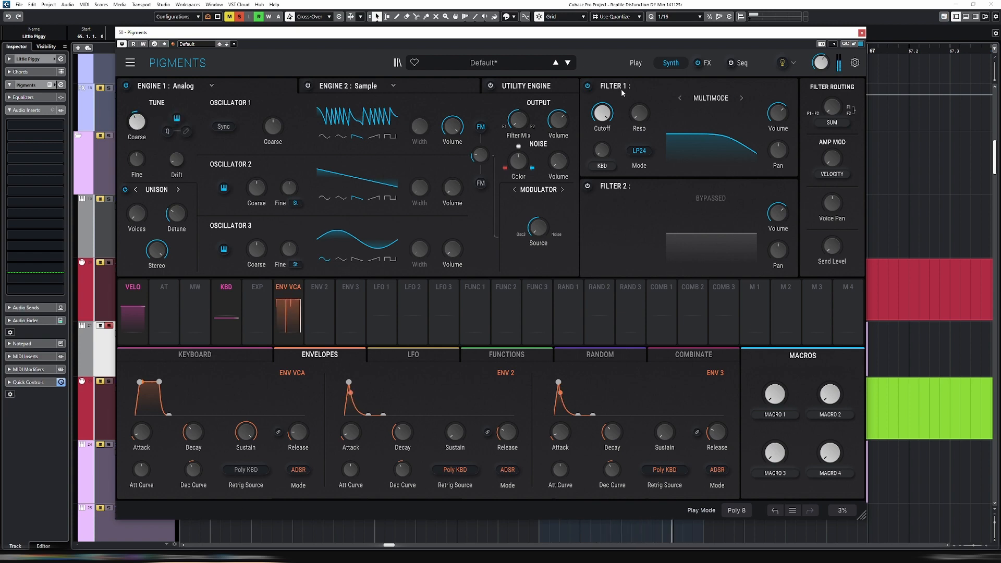
Set Filter 1's mode to BP24, then raise its resonance and lower its cutoff from fully open
left_click(641, 151)
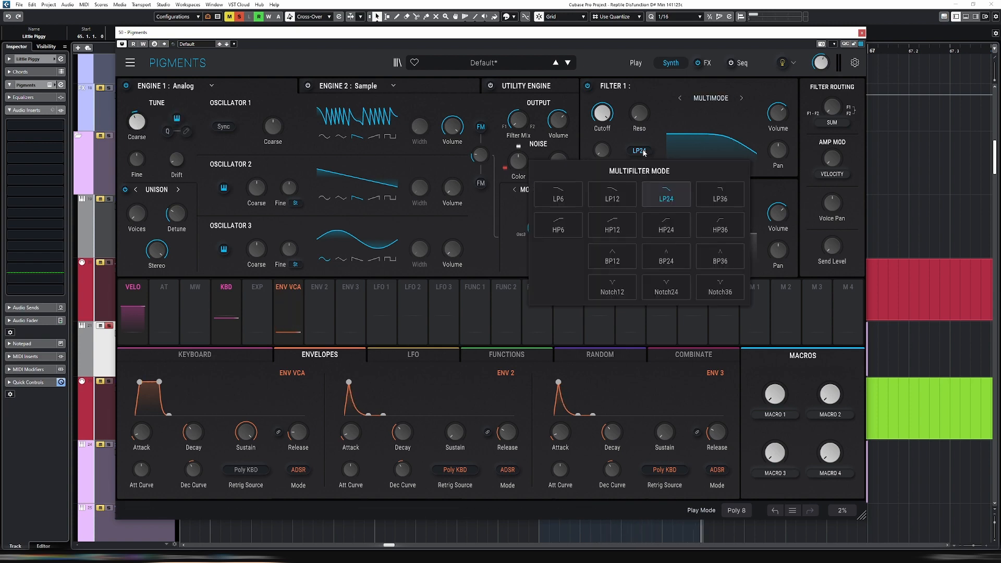
left_click(666, 255)
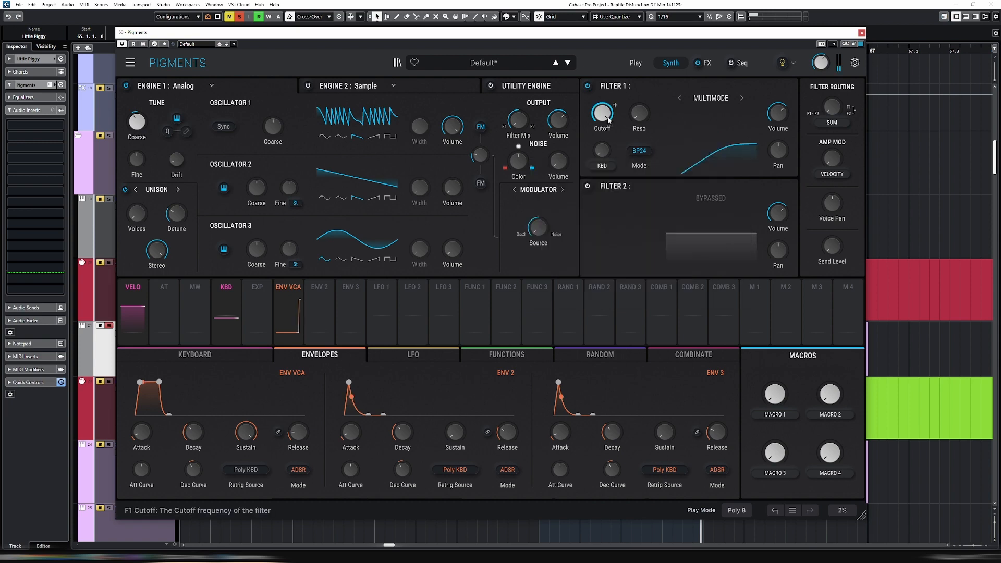
scroll(602, 112, "up", 6)
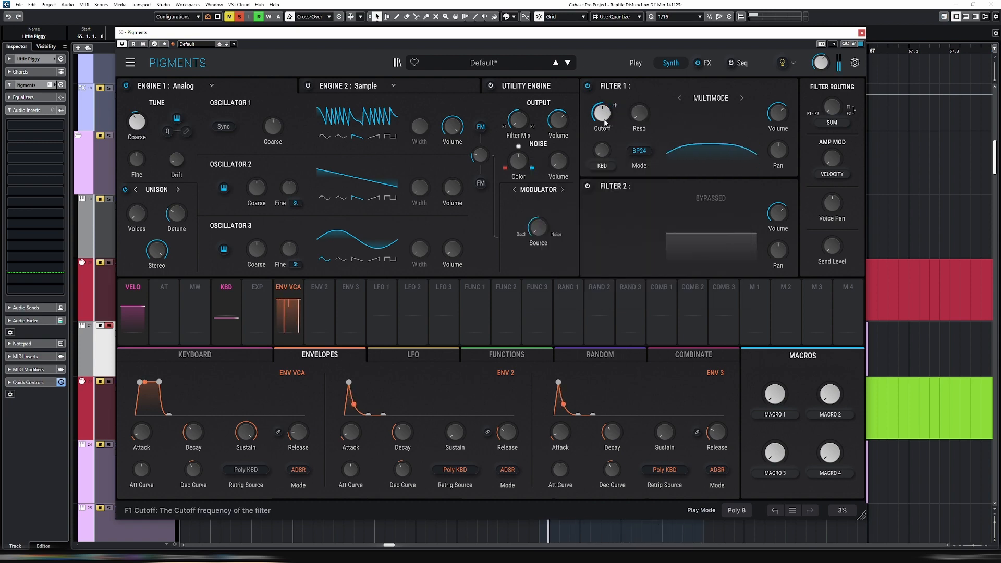
scroll(601, 113, "up", 12)
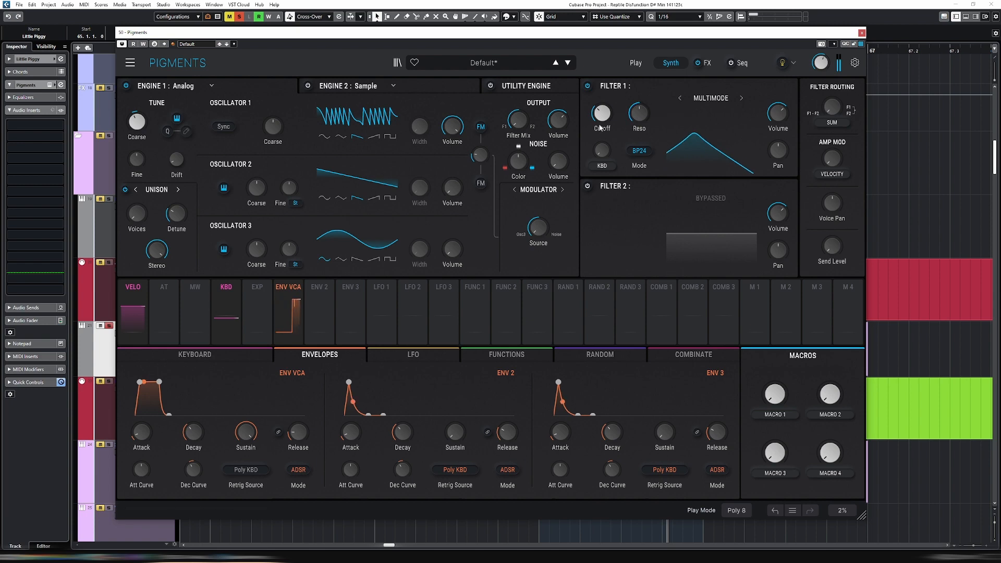
scroll(615, 106, "down", 6)
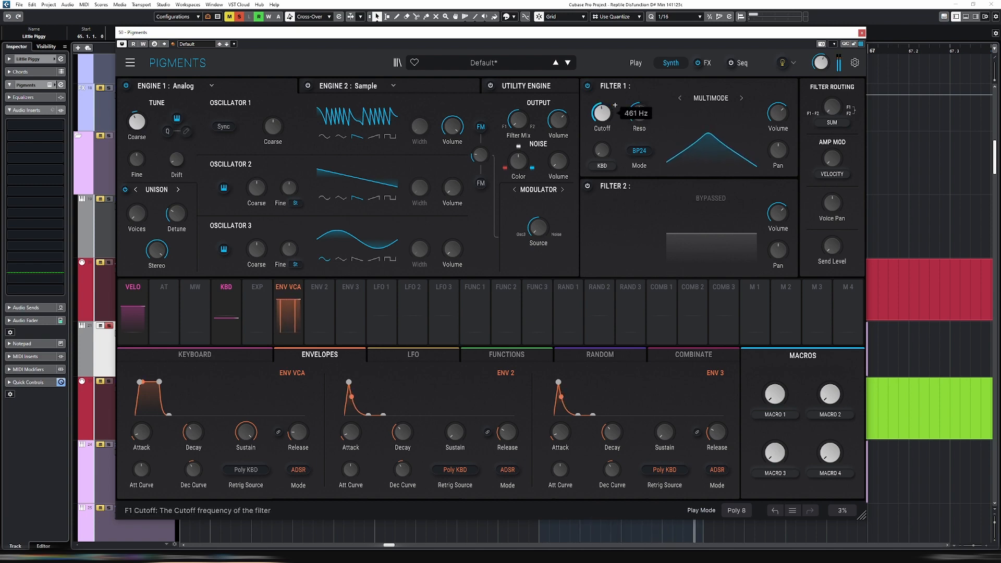
Lower Oscillator 3's coarse pitch and bring Filter 1's cutoff down to about 150 Hz
mouse_move(257, 254)
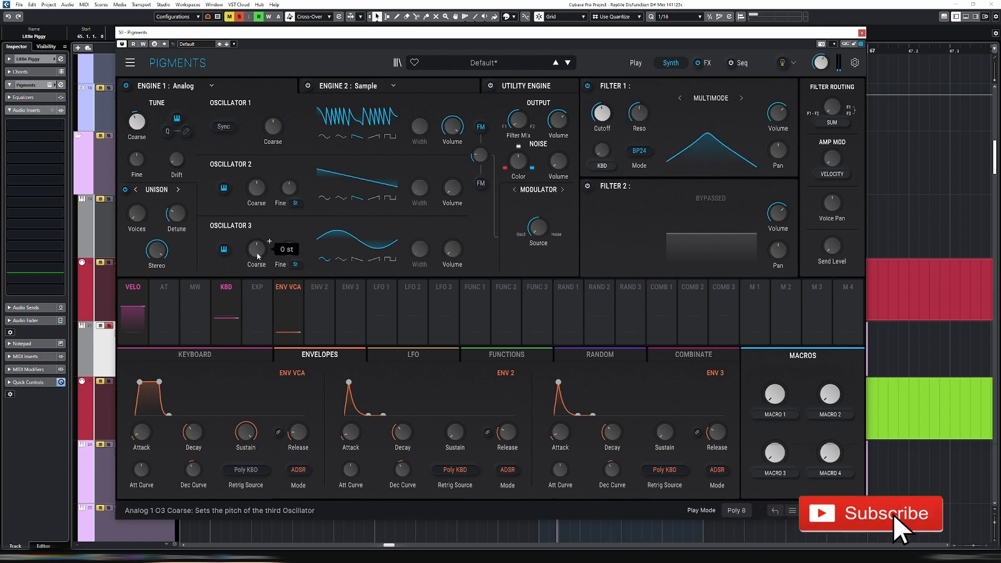
scroll(258, 254, "down", 5)
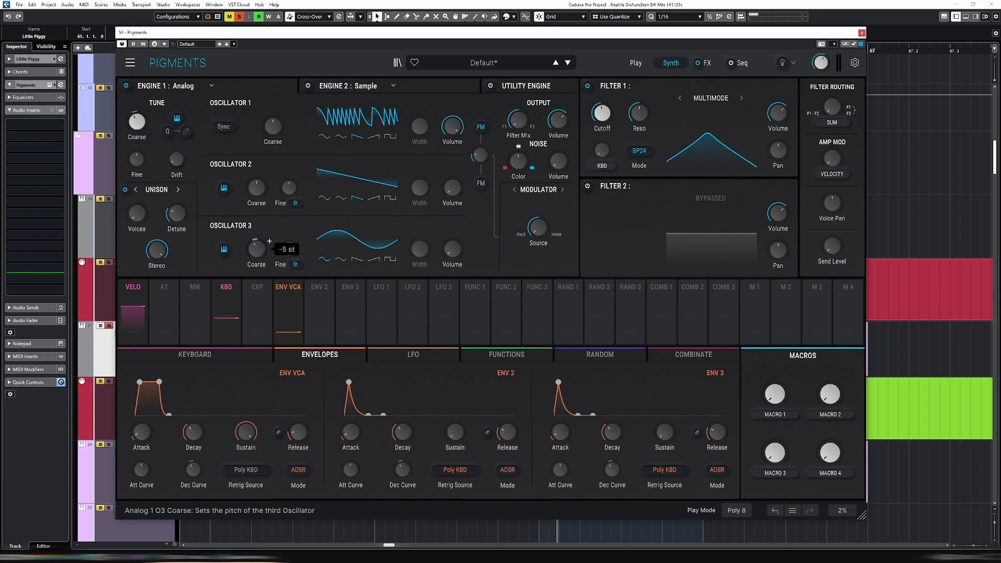
mouse_move(615, 105)
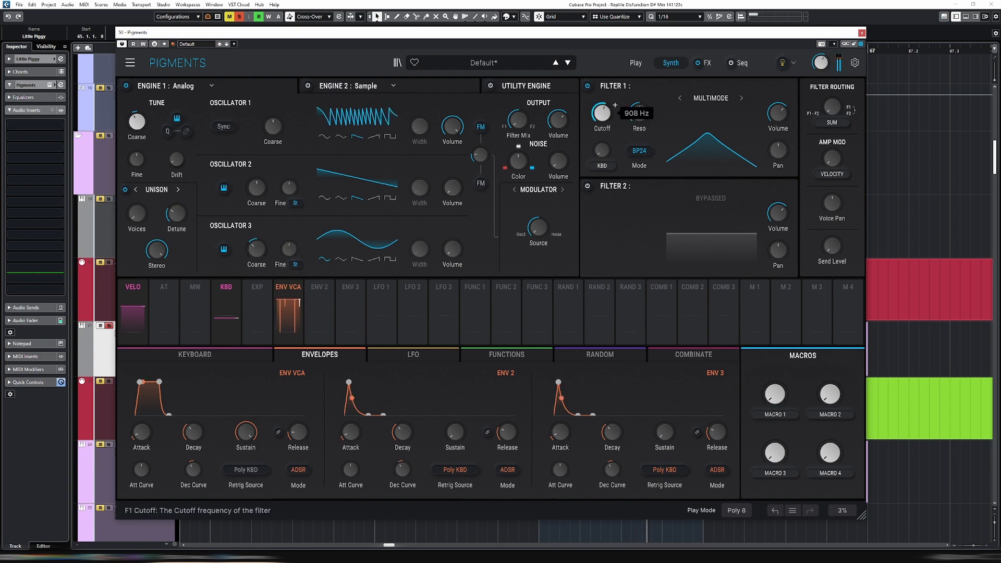
scroll(615, 105, "down", 8)
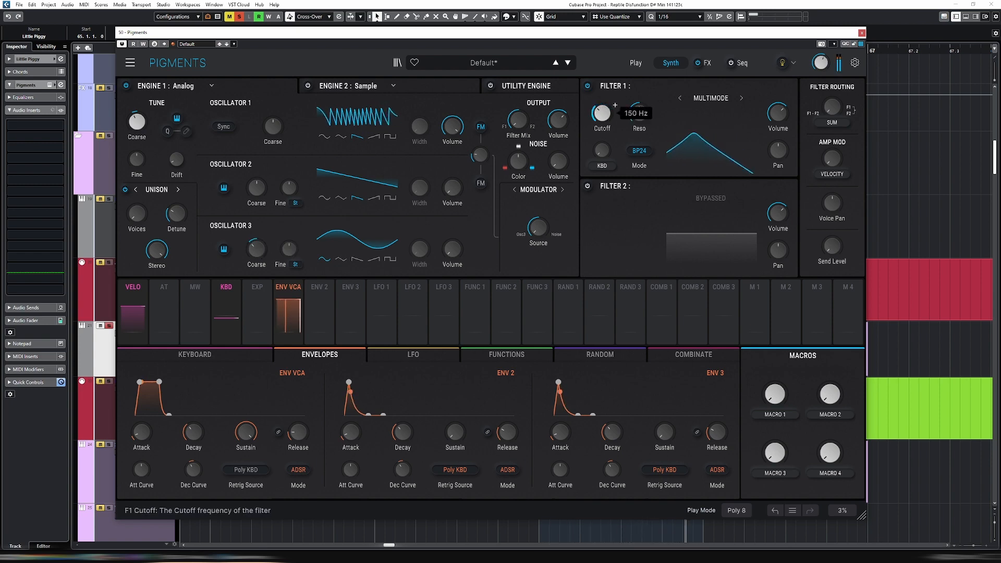
Set the Random 1 modulator to Sample & Hold and increase its rise time to smooth the steps
left_click(592, 358)
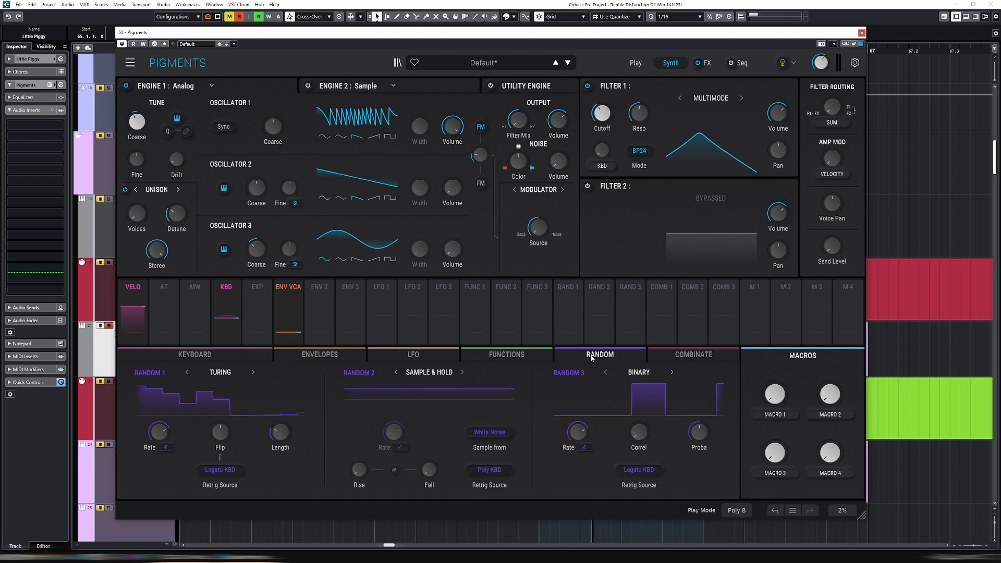
left_click(216, 372)
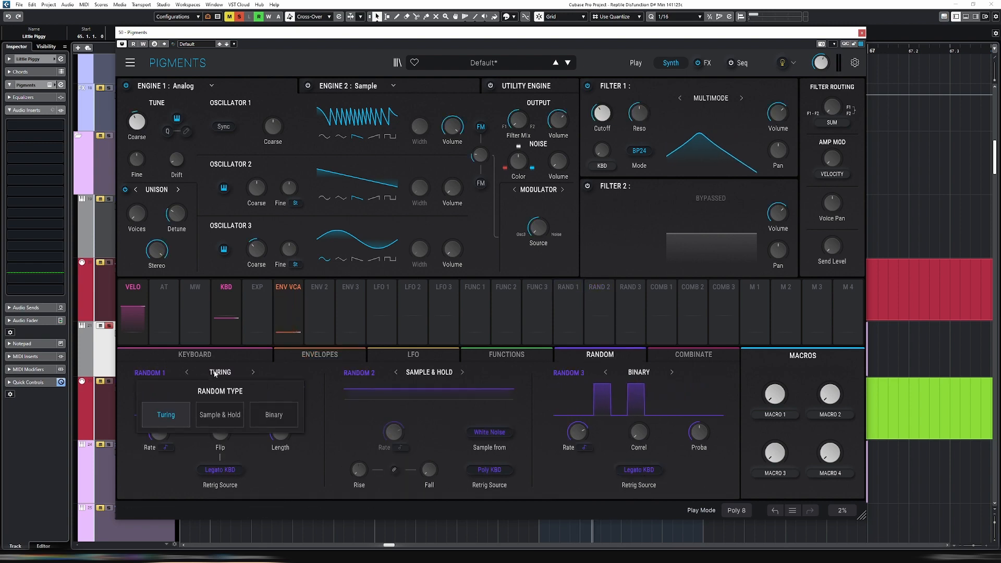
left_click(228, 416)
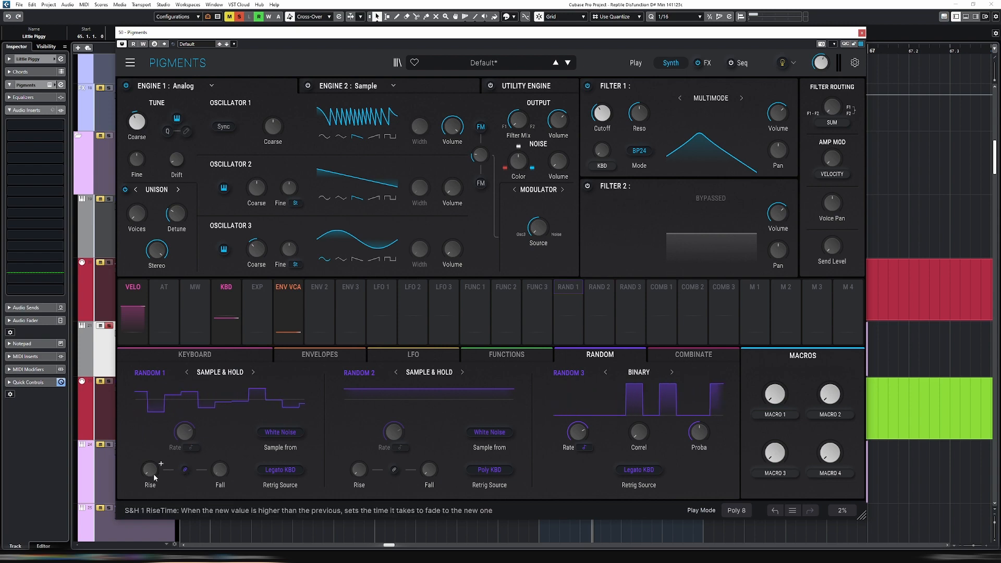
left_click_drag(149, 471, 149, 452)
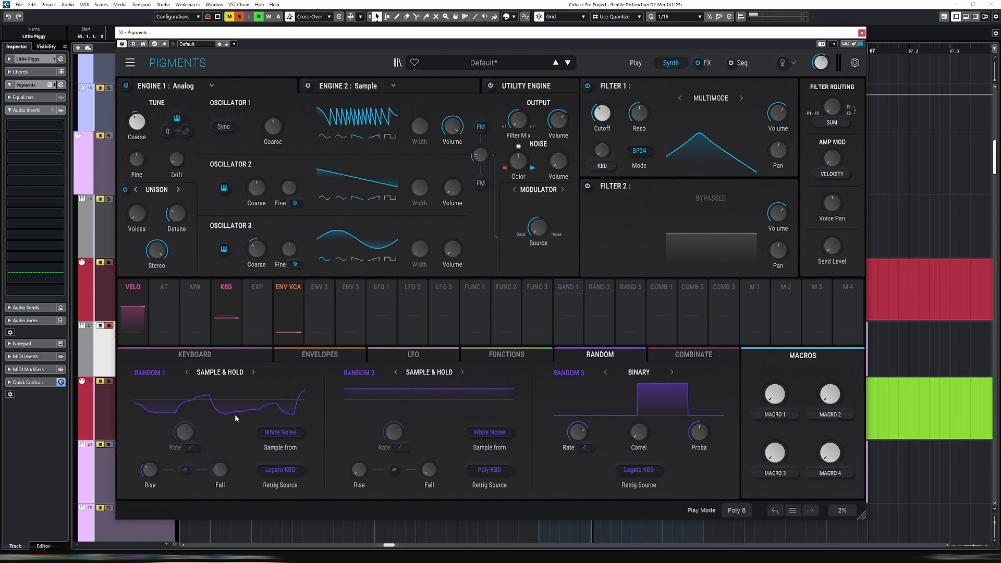
Set Random 1's retrigger source to Clock and its rate to 1/16
left_click(286, 472)
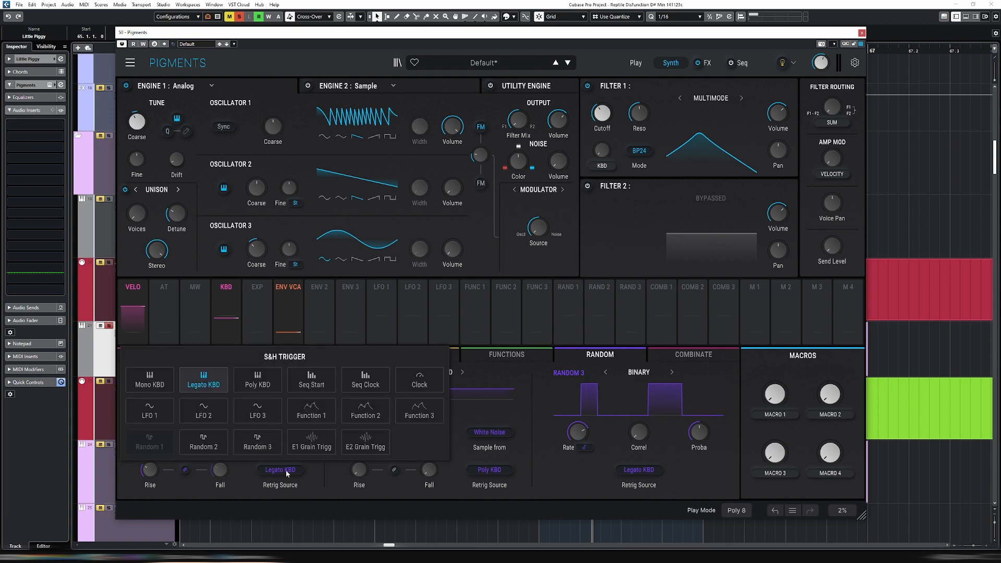
left_click(418, 384)
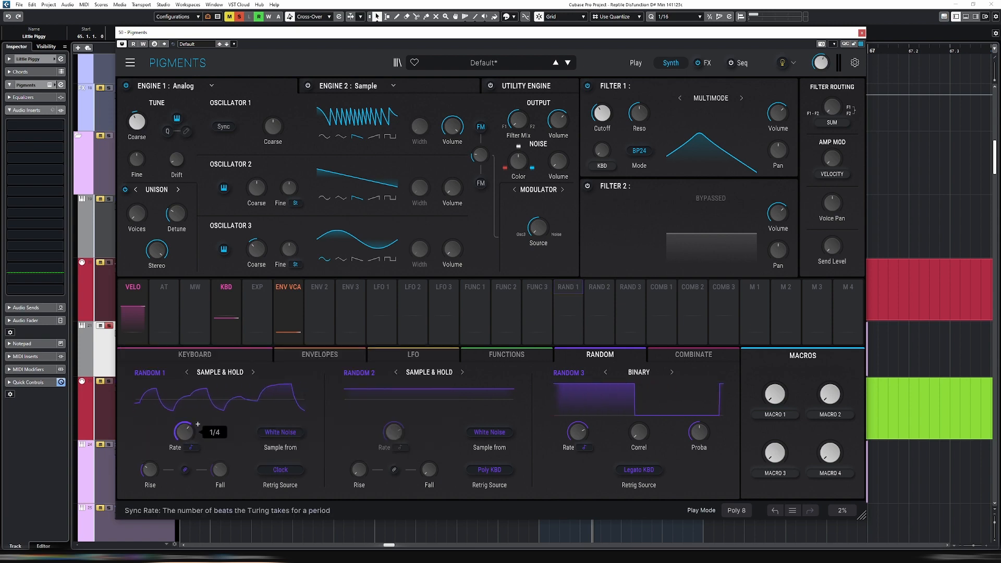
left_click_drag(185, 432, 185, 424)
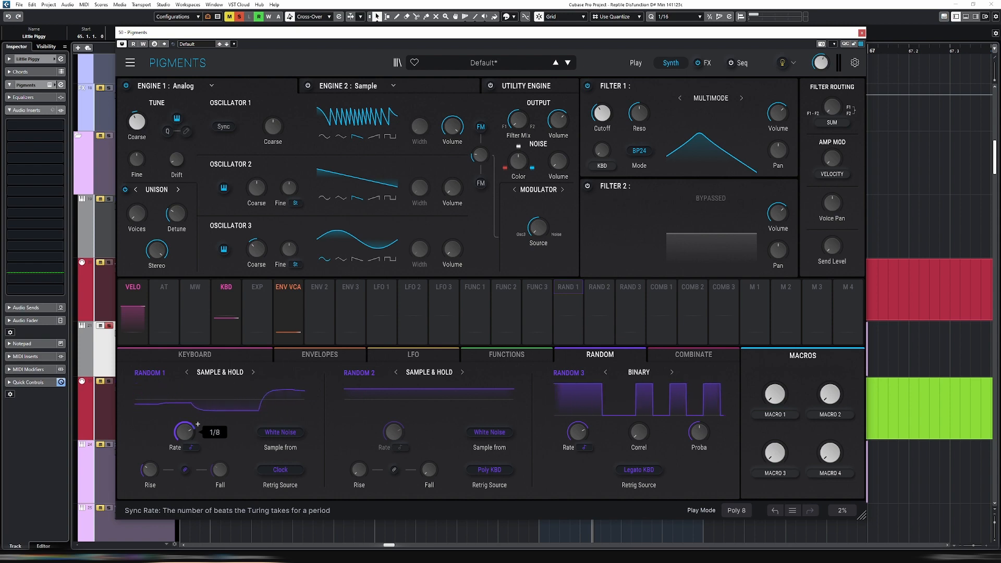
Route Random 1 to Filter 1's cutoff with an amount of 0.29 and adjust Random 1's rise time
left_click(568, 287)
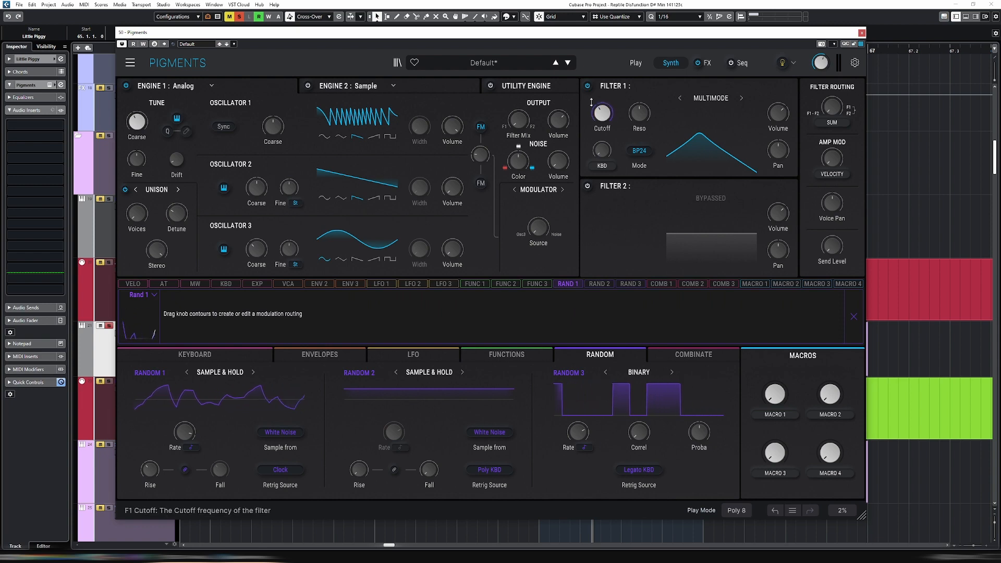
left_click_drag(594, 107, 595, 91)
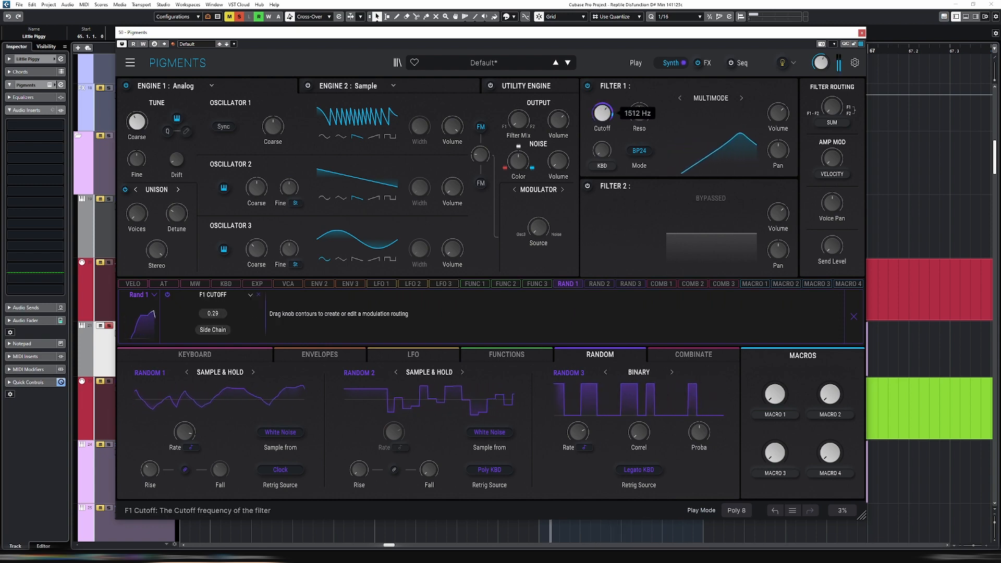
mouse_move(191, 438)
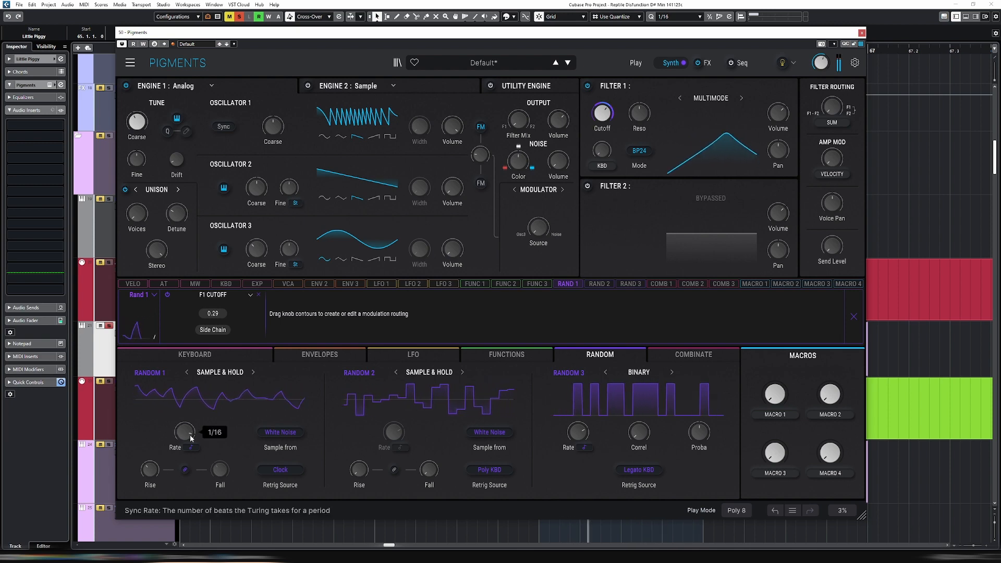
left_click_drag(150, 471, 150, 456)
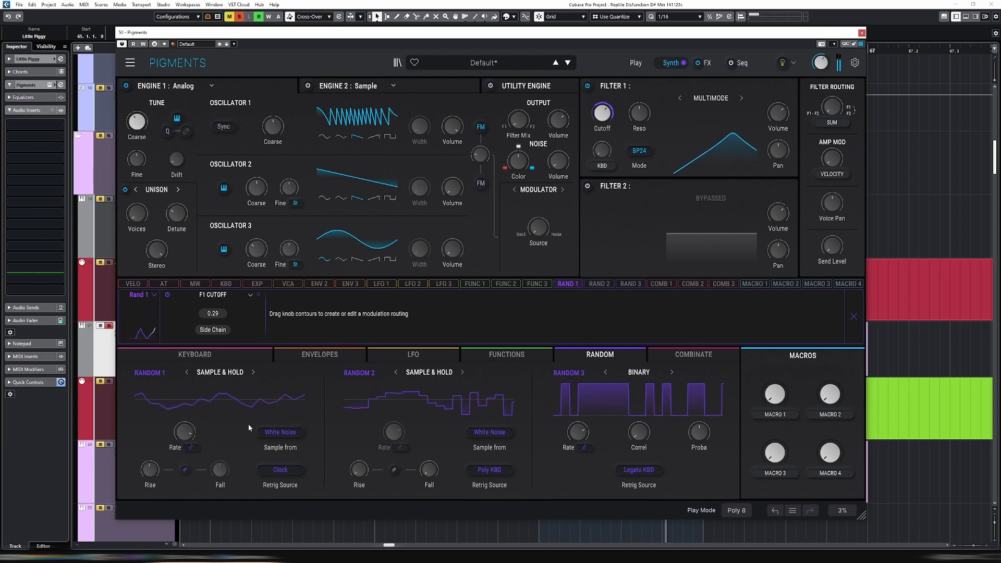
Close Pigments, open the Little Piggy part at bar 65, randomise all its note lengths and velocities, and return to the arrangement
left_click(862, 33)
double_click(573, 352)
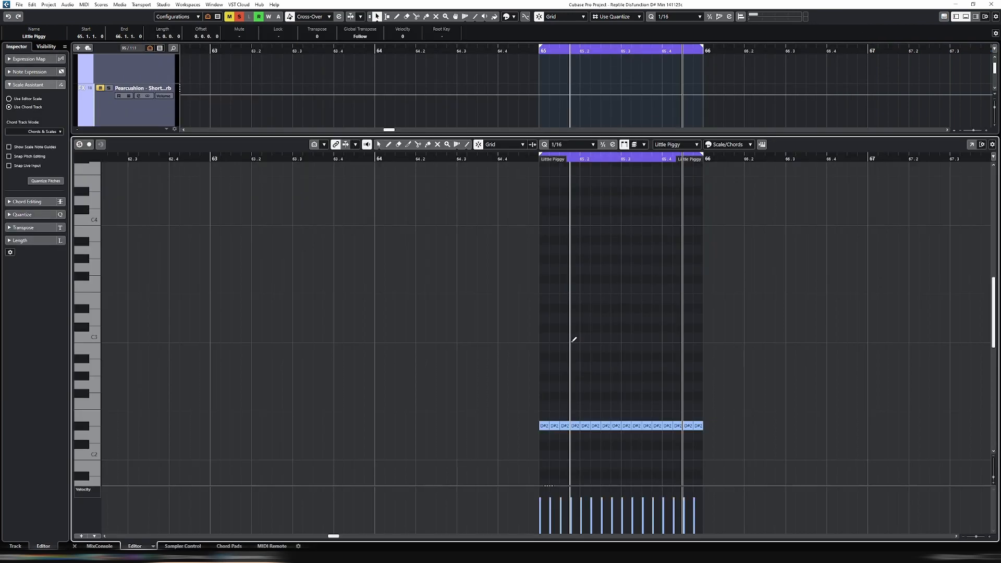
key("ctrl+a")
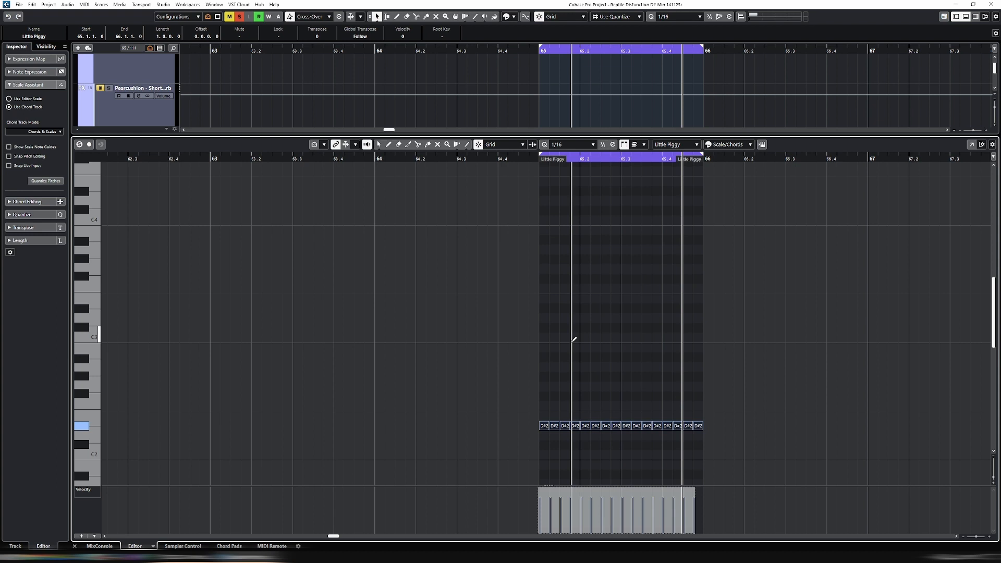
key("shift+r")
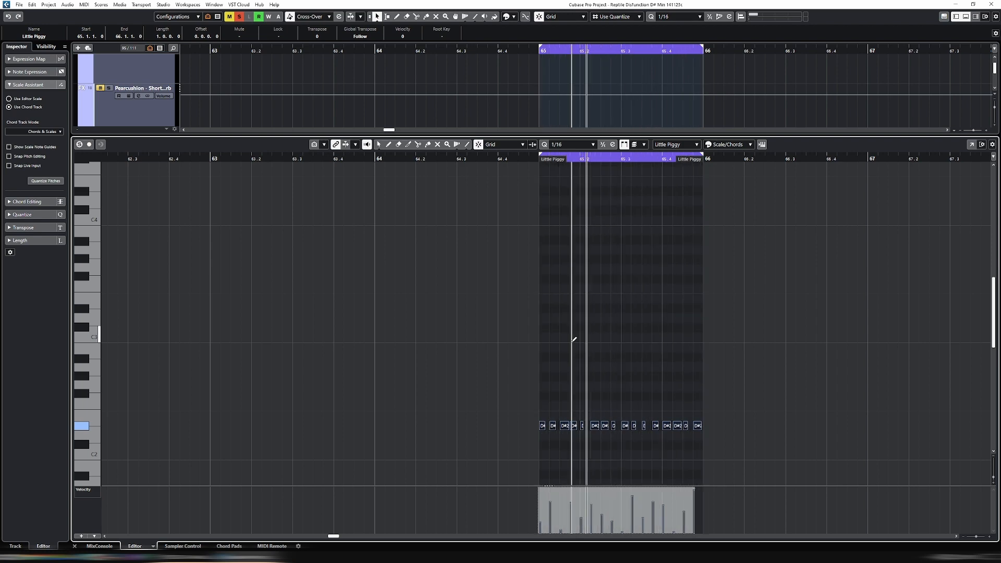
key("Return")
key("Return")
key("Return")
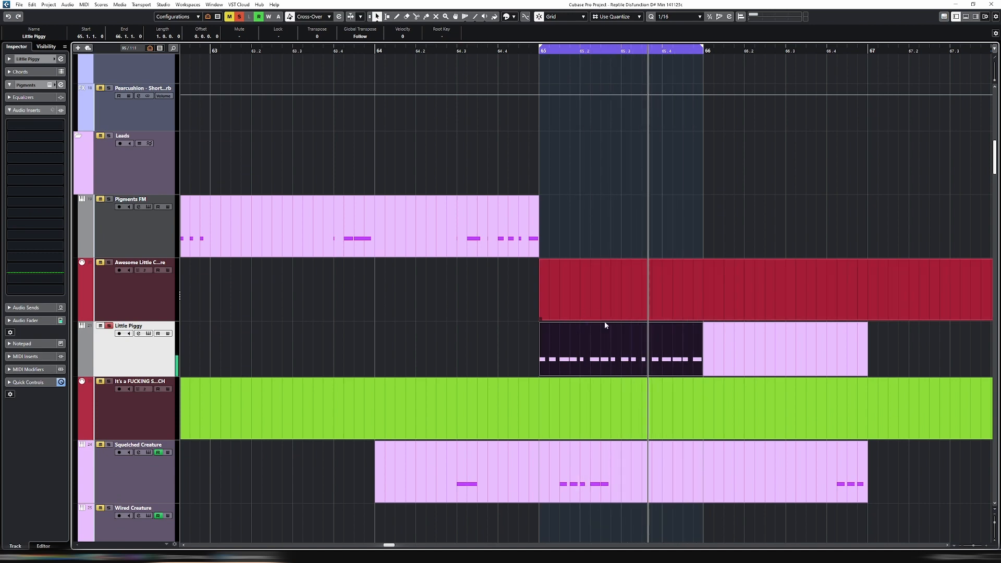
Reopen the track's Pigments instrument, lower Filter 1's cutoff and reduce Random 1's modulation of it to 0.08
key("e")
mouse_move(602, 113)
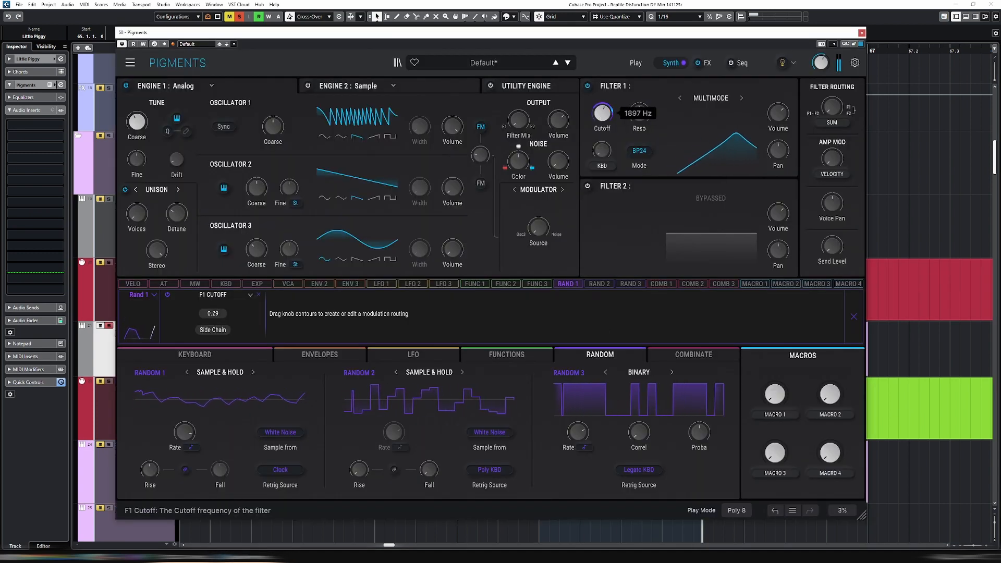
left_click_drag(602, 113, 602, 140)
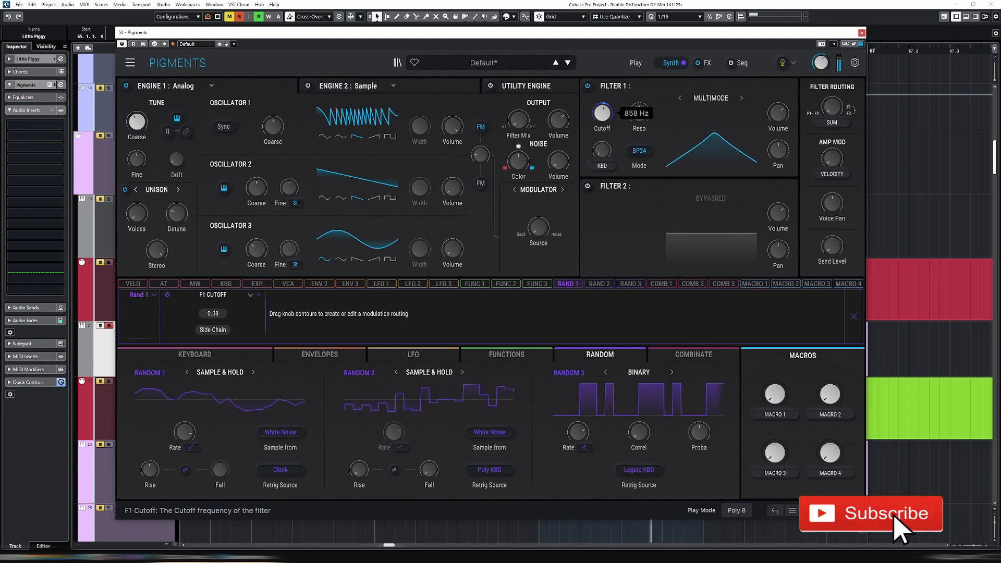
In the effects section, copy FX A's Delay to FX B1 and its Reverb to FX B2
left_click(707, 64)
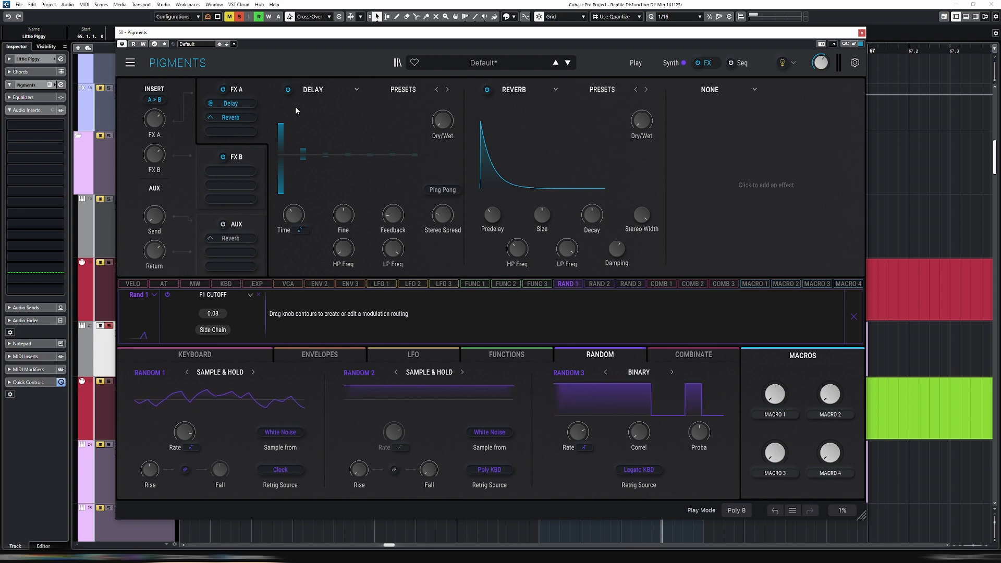
left_click(315, 90)
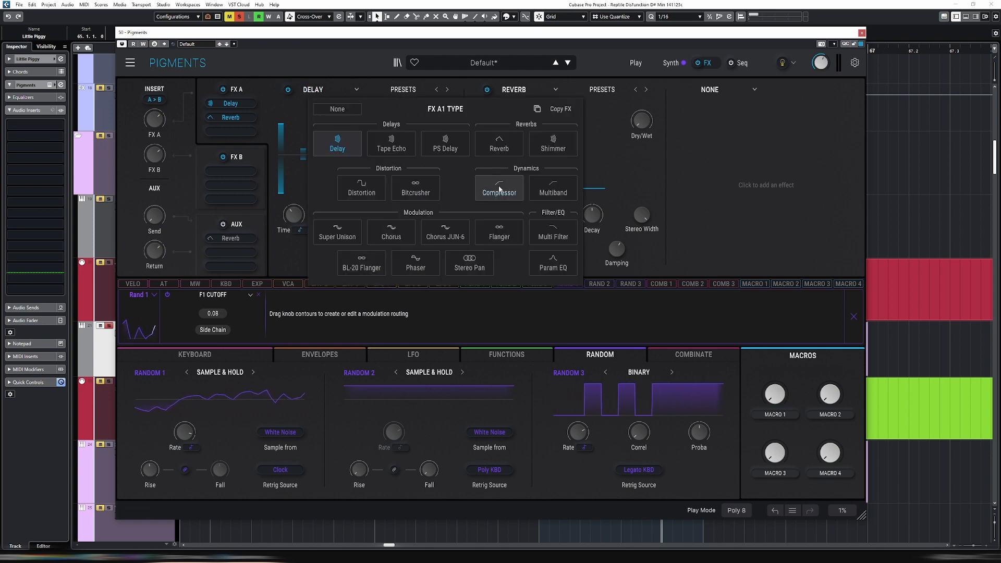
left_click(557, 109)
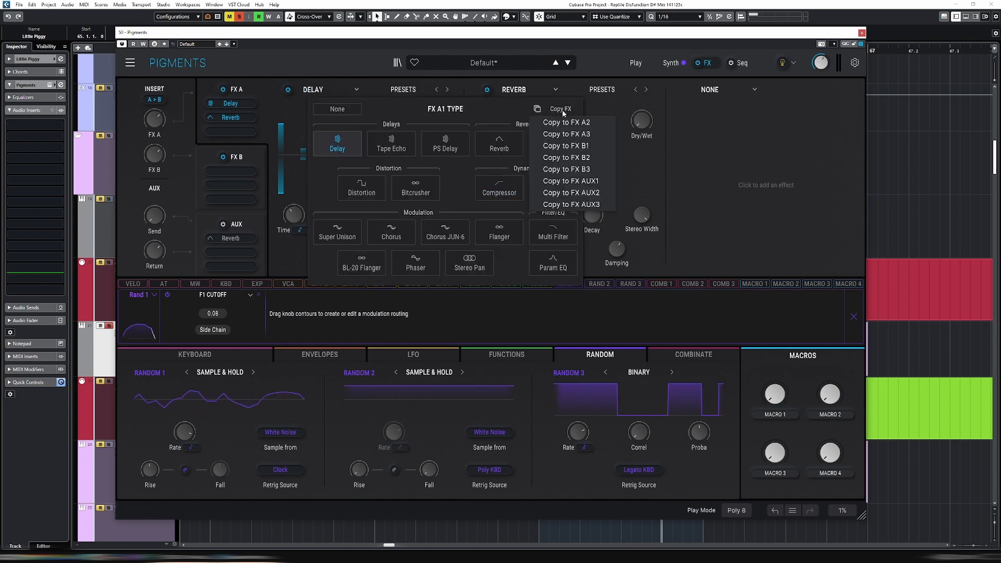
left_click(596, 147)
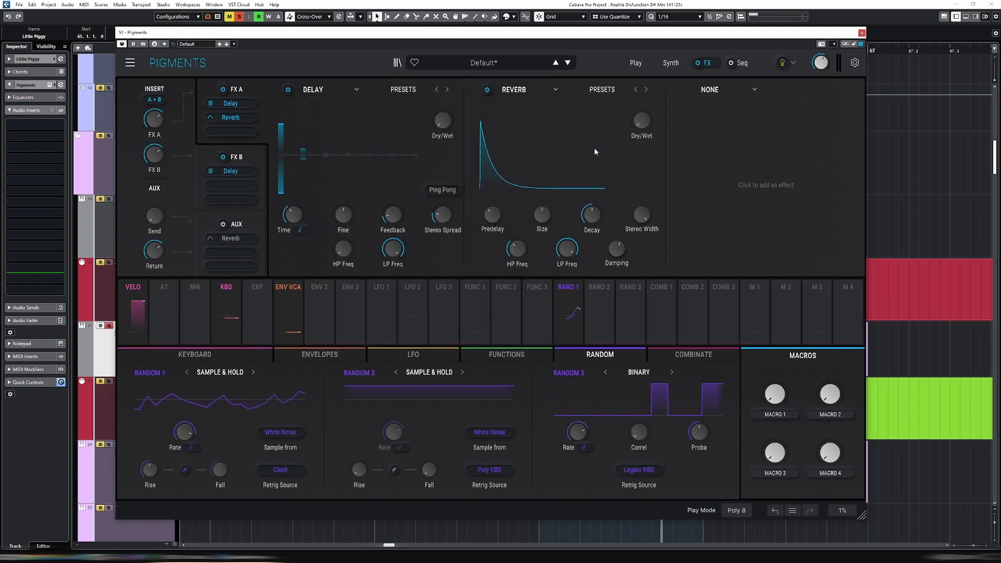
left_click(526, 91)
left_click(749, 111)
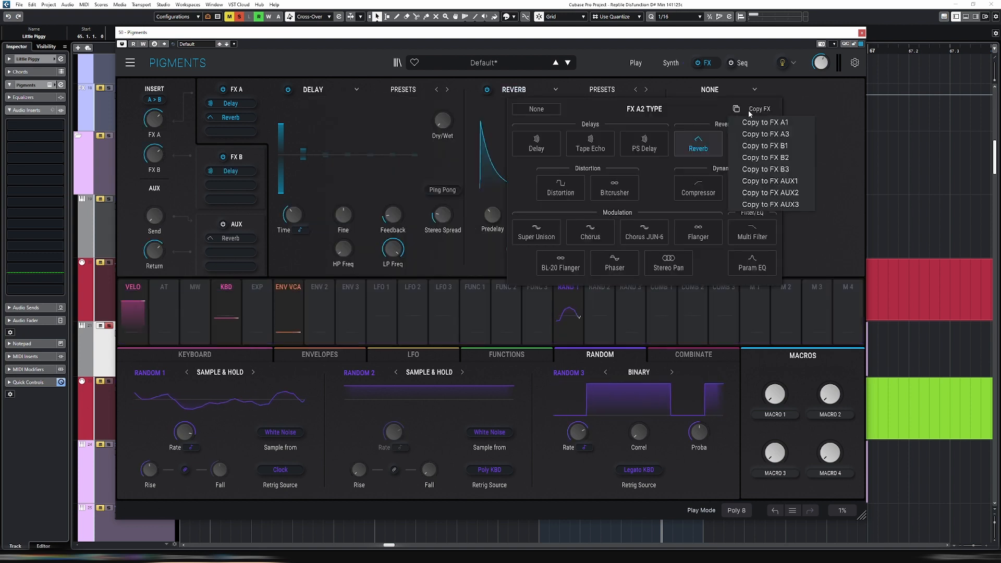
left_click(784, 160)
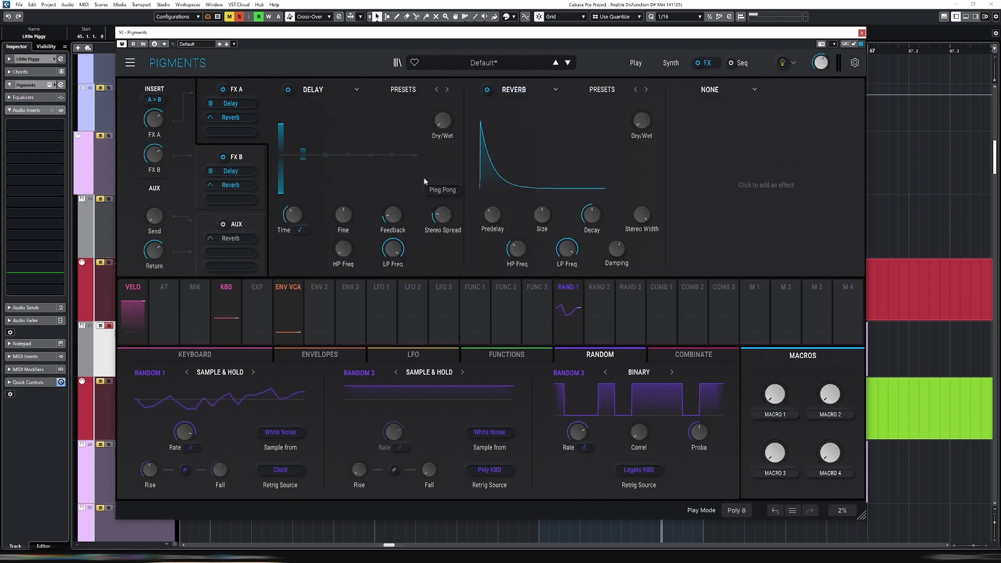
Bypass FX A, switch the FX B delay's time type to Dotted only and shorten its delay time
left_click(224, 90)
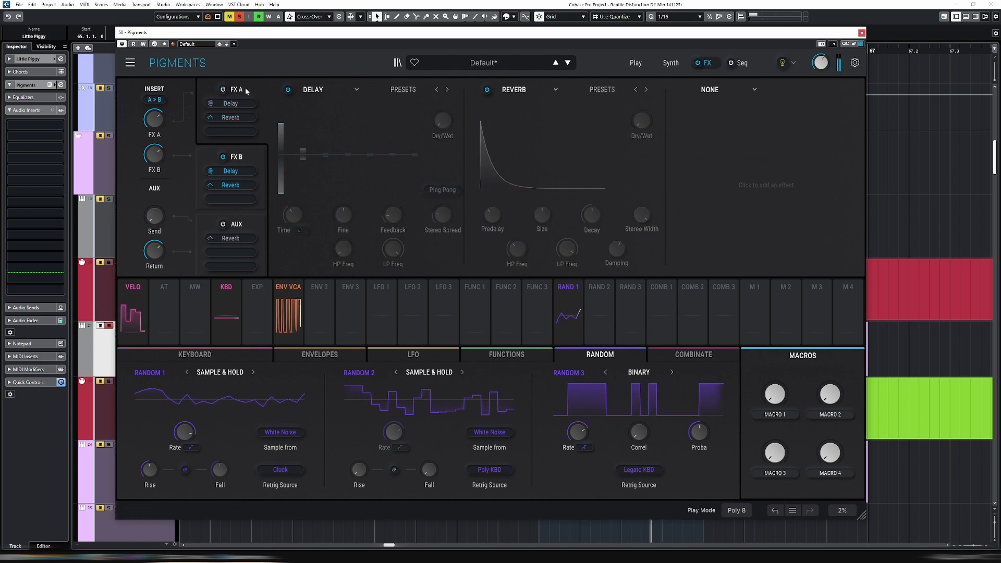
left_click(263, 157)
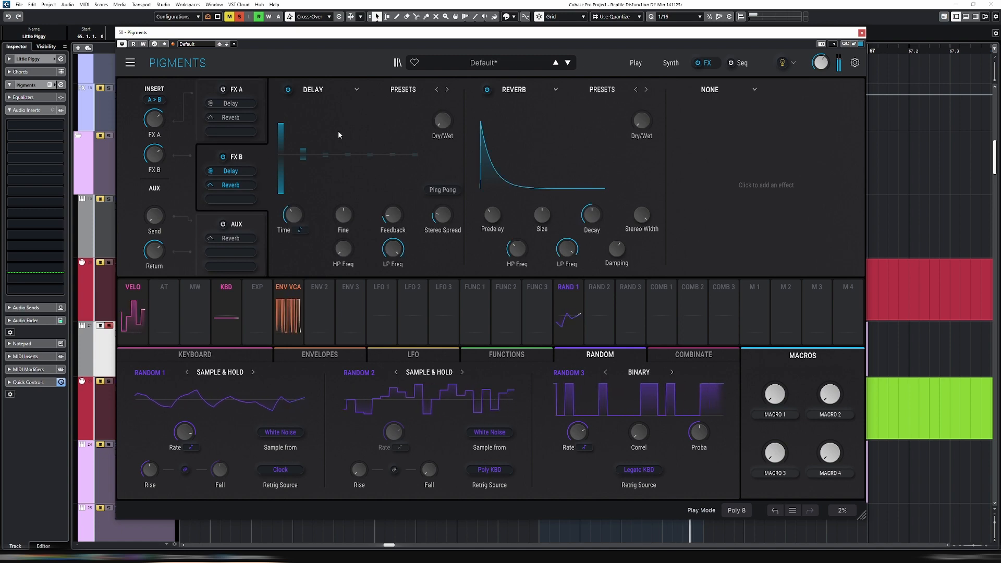
mouse_move(292, 213)
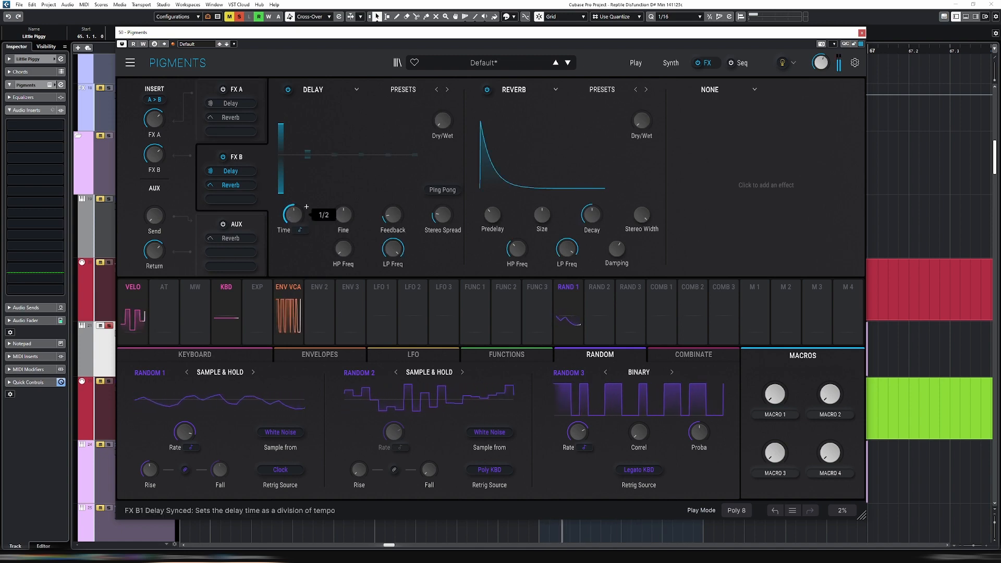
left_click(299, 230)
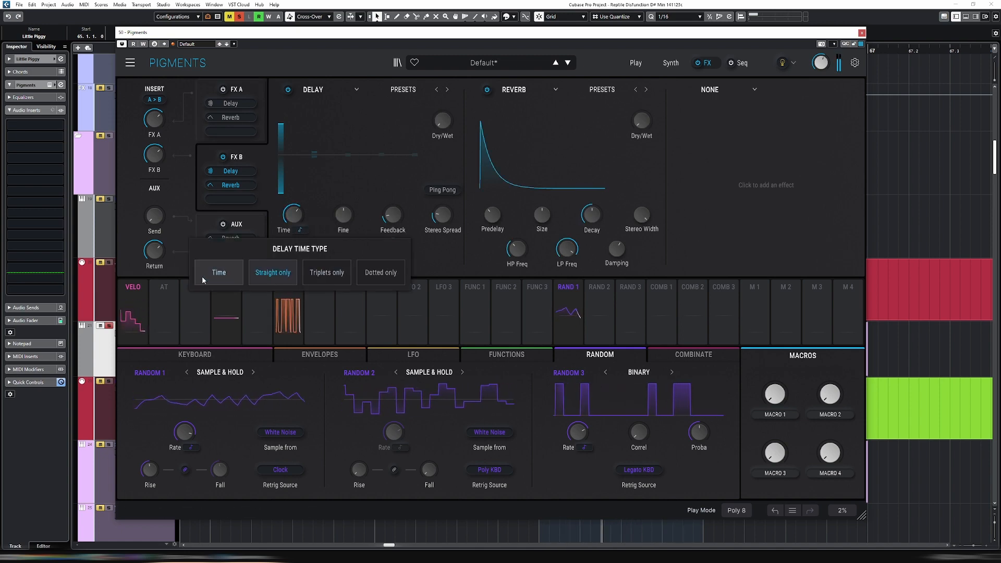
left_click(374, 278)
mouse_move(294, 213)
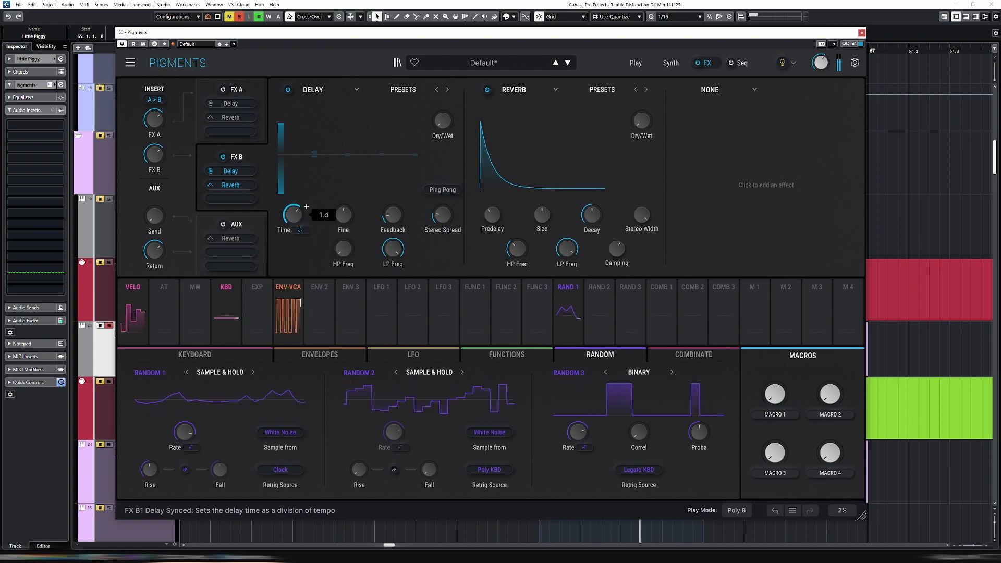
left_click_drag(293, 215, 293, 222)
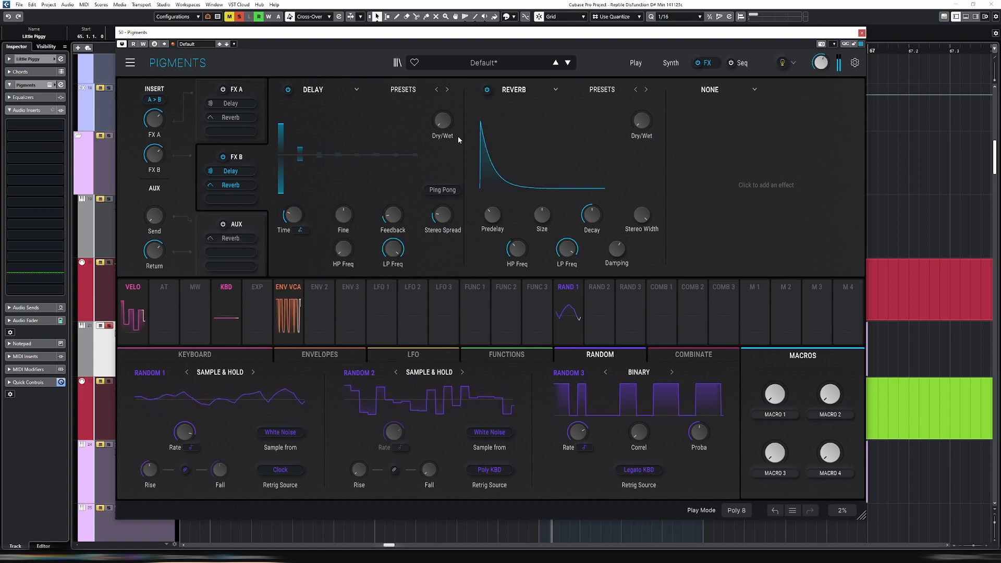
Raise the dry/wet mix of FX B's Delay and Reverb, and enable Ping Pong on the Delay
mouse_move(446, 124)
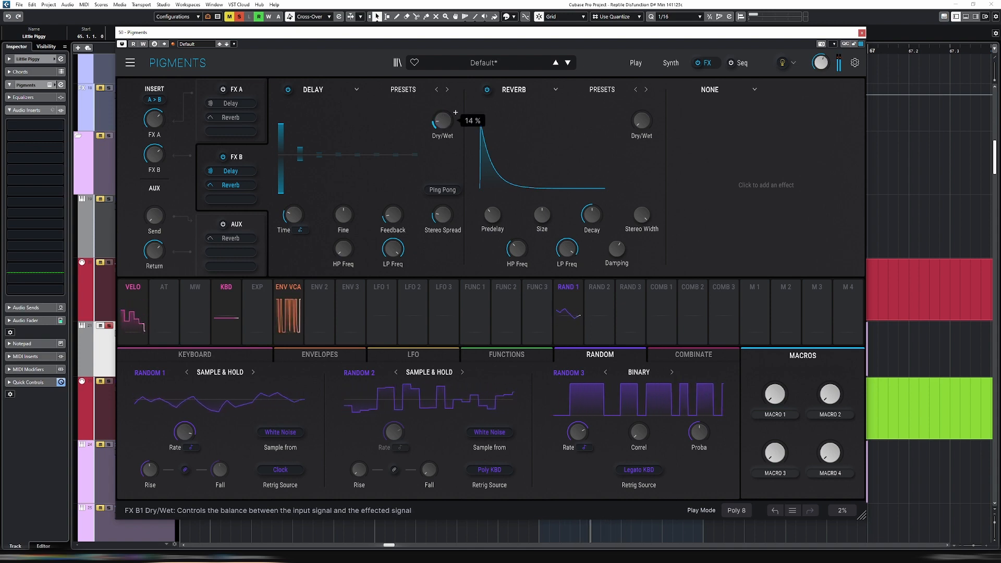
left_click(442, 190)
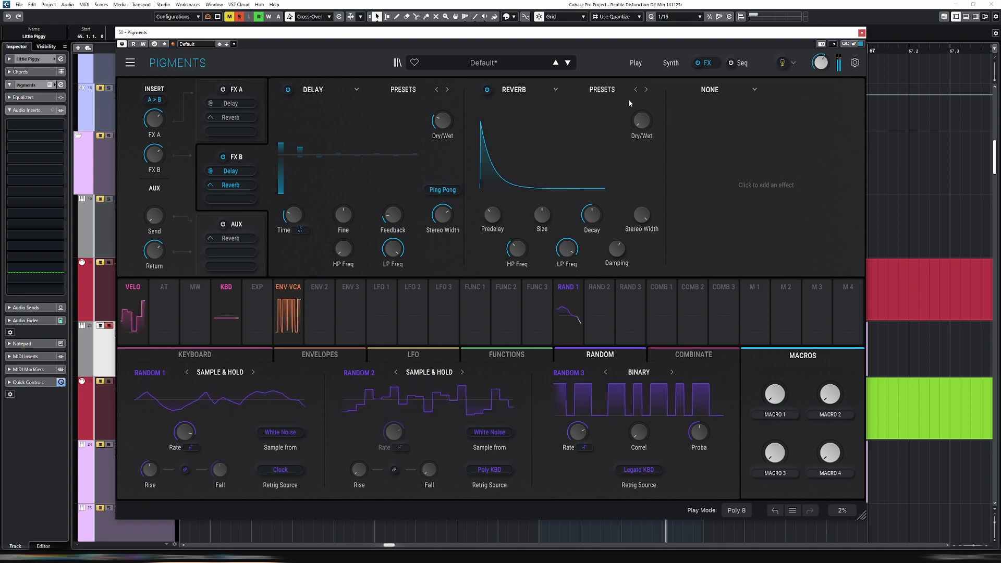
left_click_drag(654, 135, 655, 113)
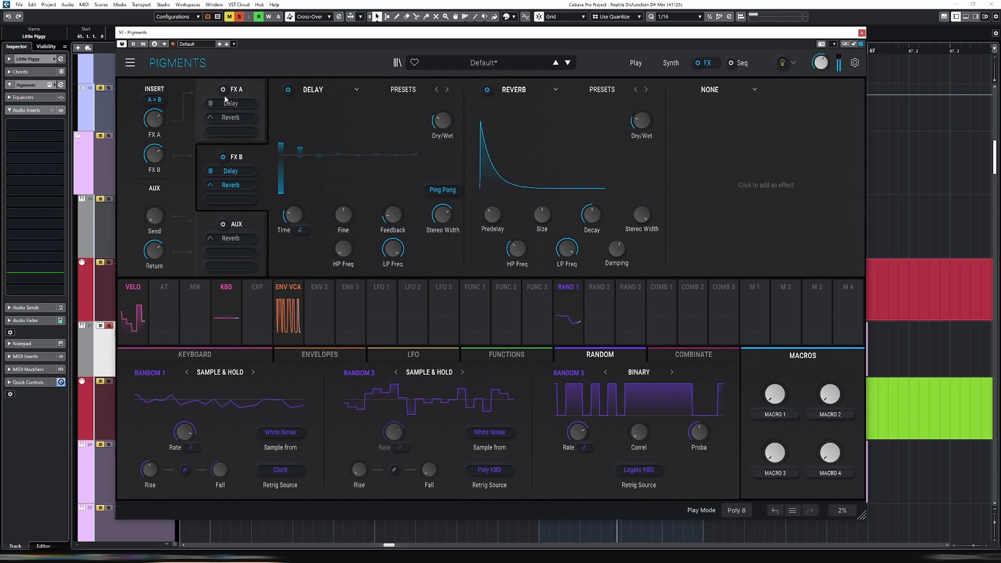
Route Velocity to Filter 1's cutoff with an amount of 0.12 and fine-tune Engine 1's FM amount
mouse_move(610, 107)
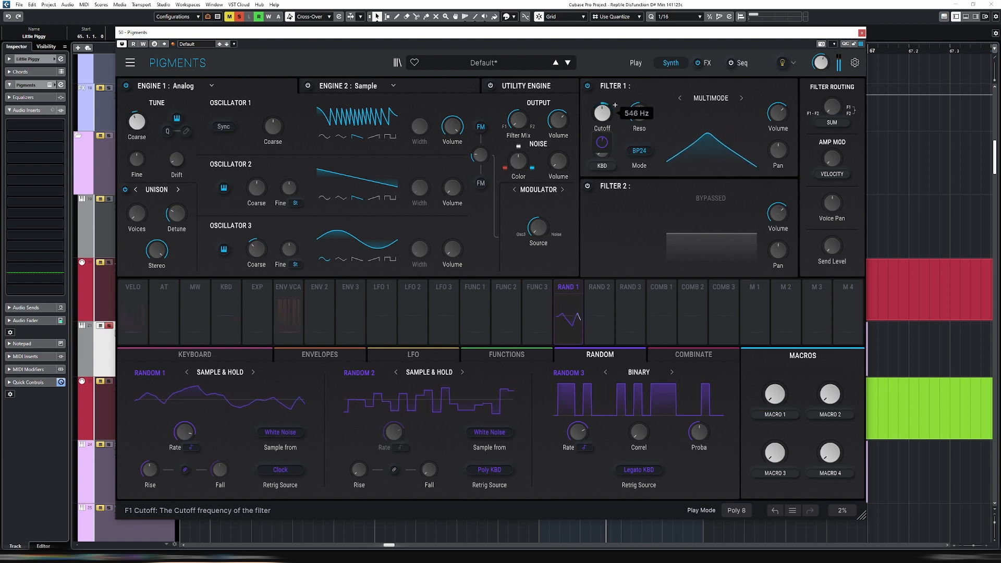
left_click(613, 158)
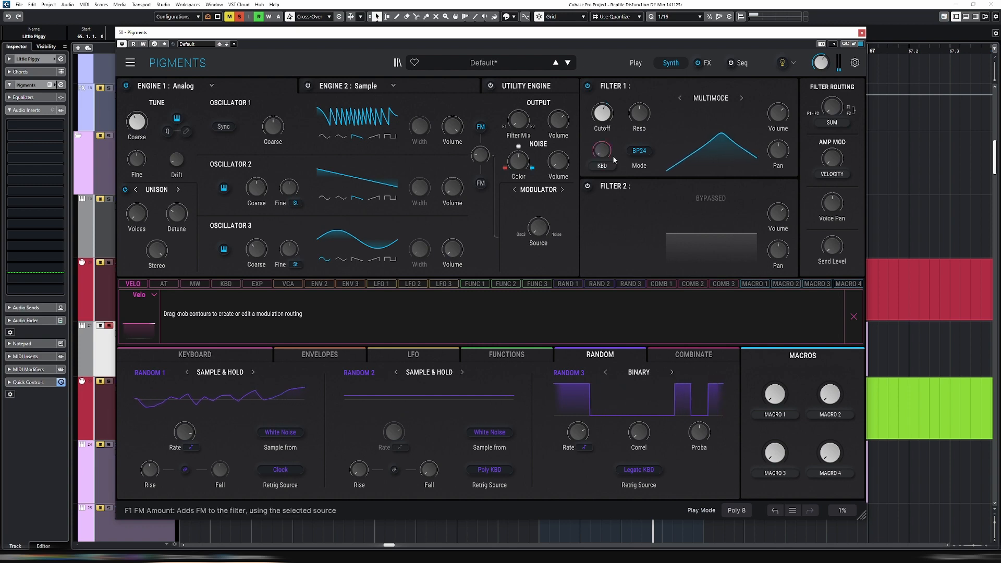
left_click_drag(603, 109, 602, 103)
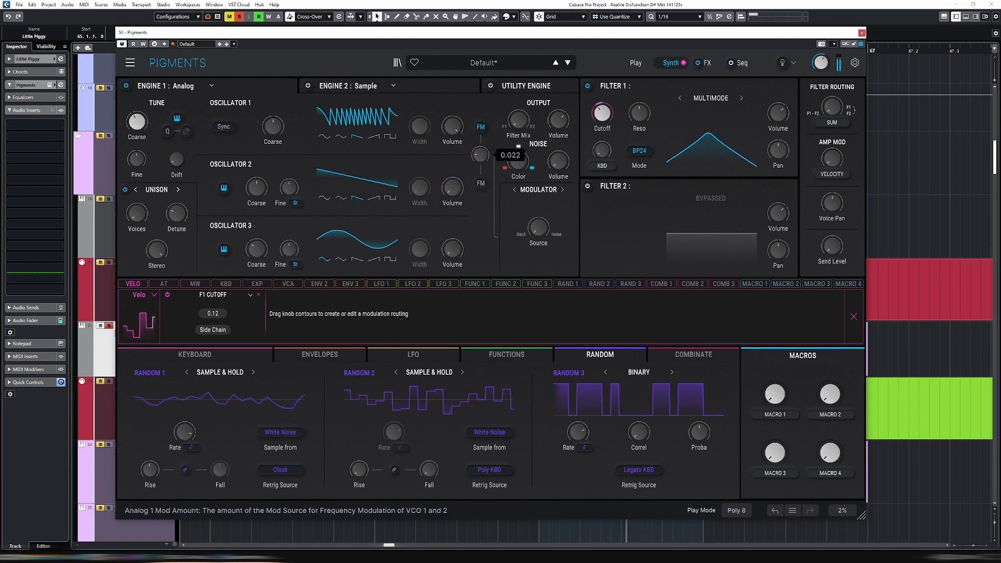
mouse_move(480, 155)
left_mouse_down()
mouse_move(480, 131)
mouse_move(480, 153)
left_mouse_up()
Try saw and square waveforms on Oscillator 3 and return it to a sine wave
left_click(343, 262)
left_click(358, 261)
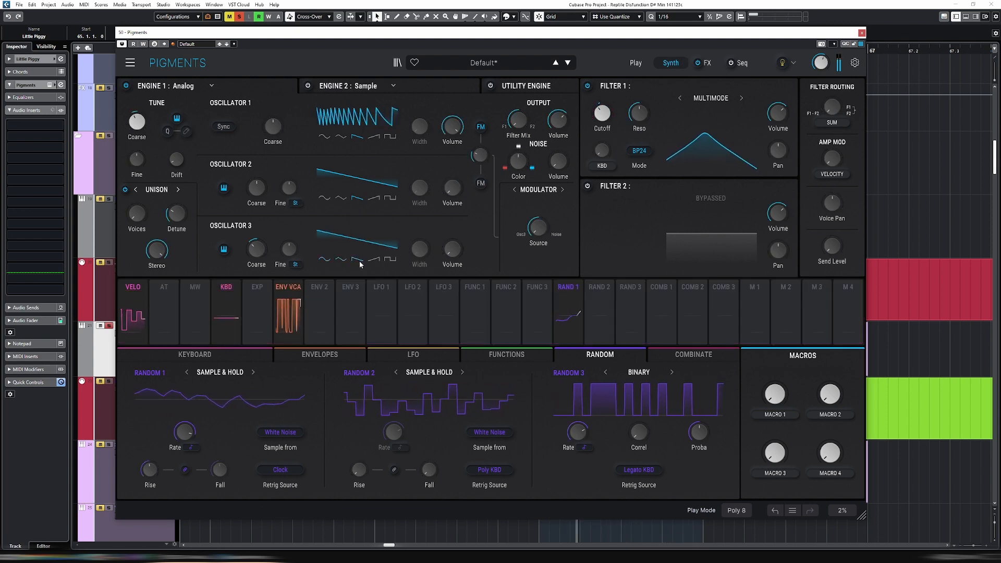
left_click(390, 259)
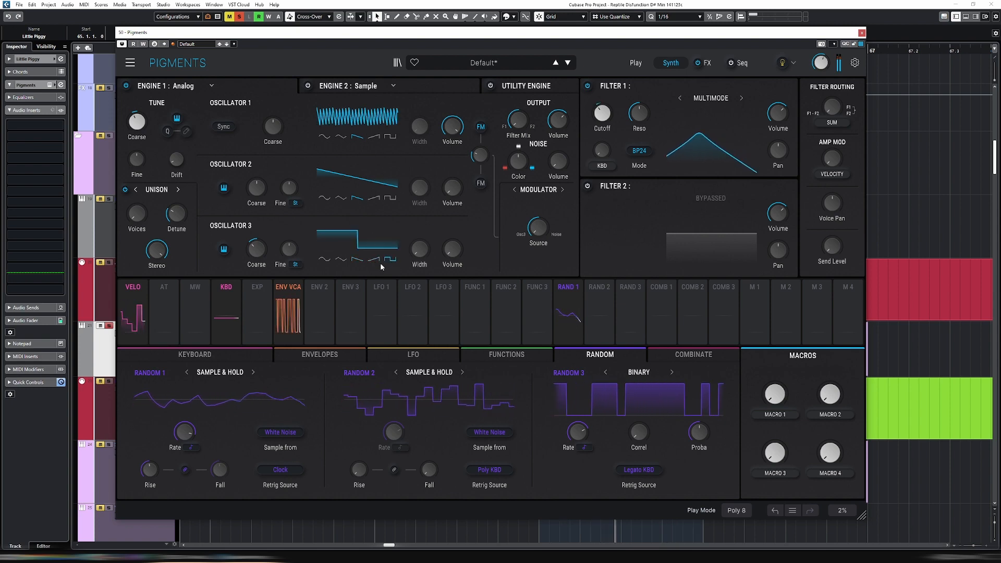
left_click(325, 259)
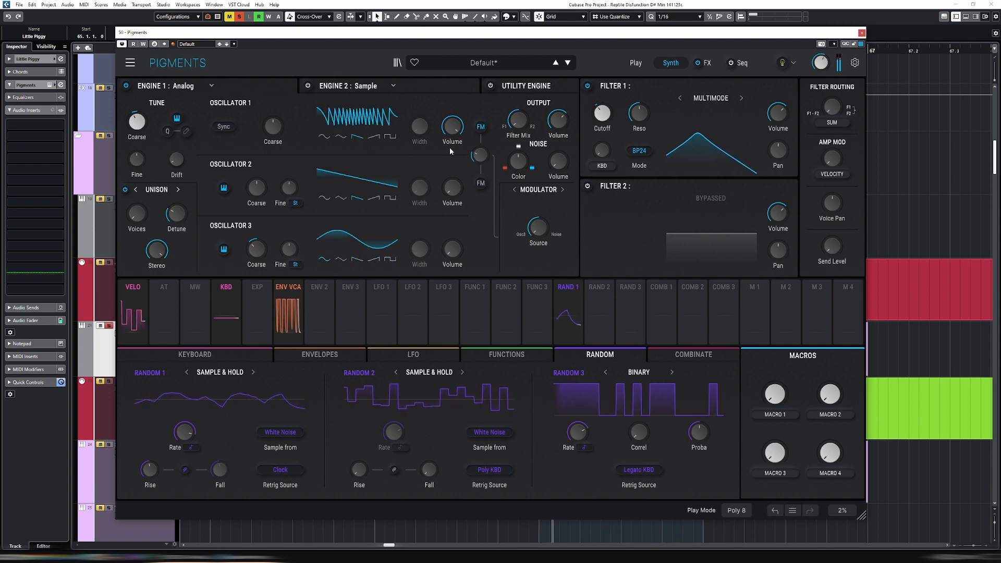
left_click(390, 259)
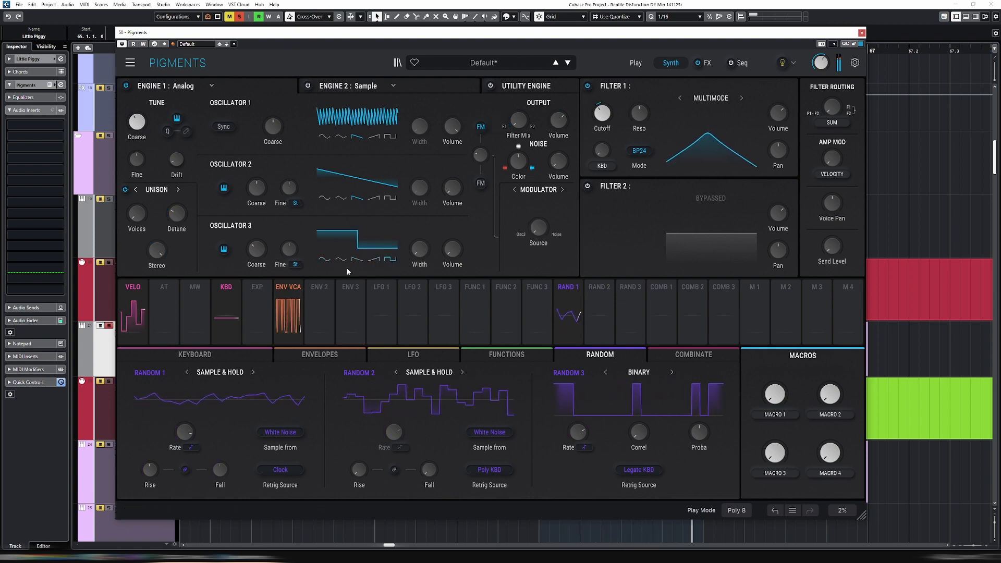
left_click(325, 259)
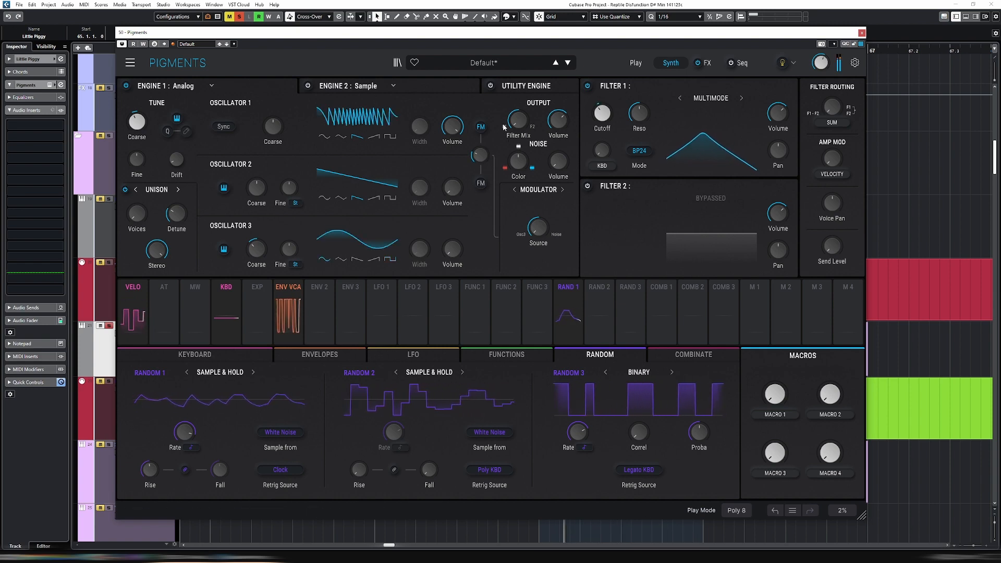
Lower Engine 1's FM amount from the modulator
mouse_move(479, 155)
left_mouse_down()
mouse_move(491, 149)
mouse_move(480, 144)
mouse_move(480, 171)
left_mouse_up()
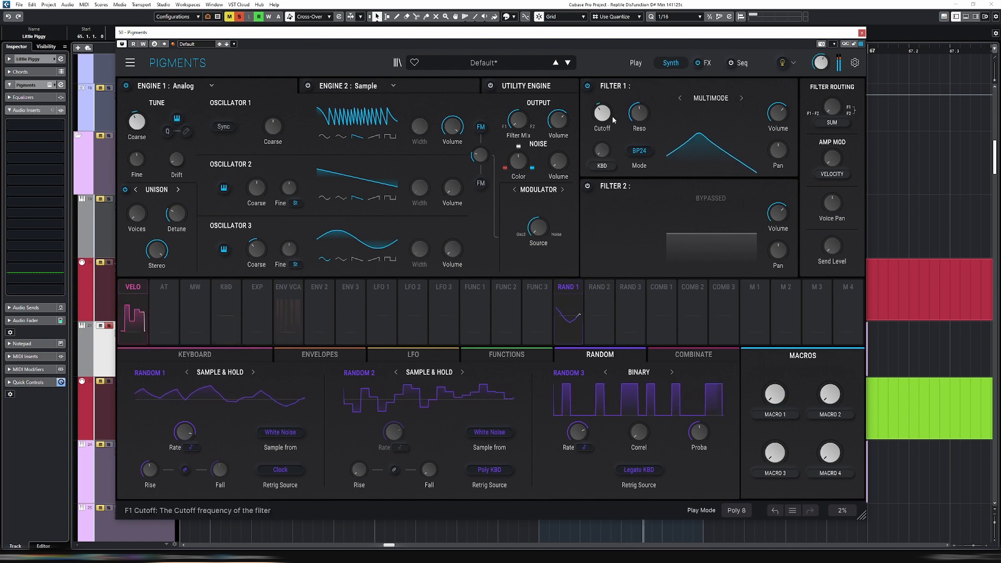
left_click_drag(482, 157, 482, 165)
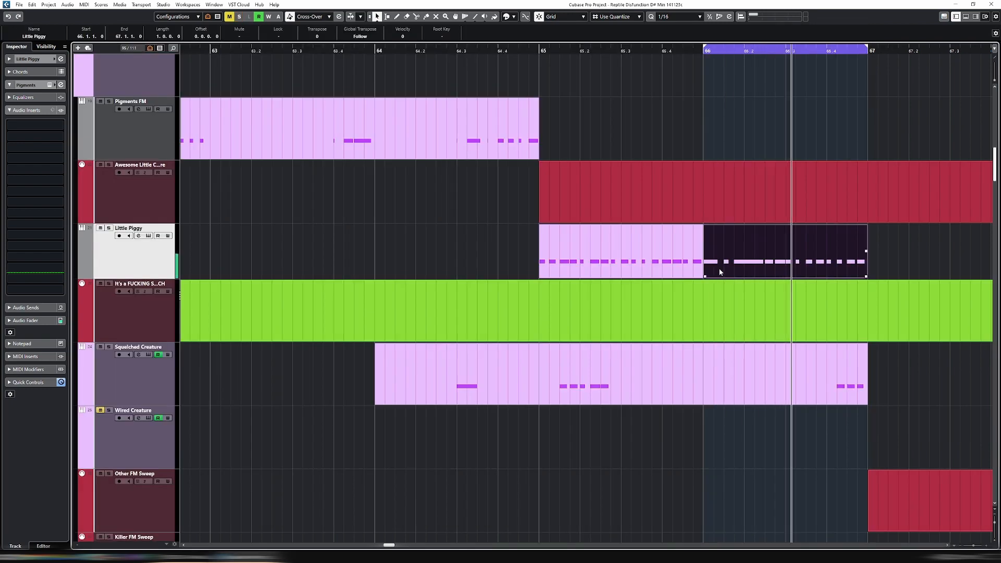
Select both Little Piggy parts in the arrangement, set the locators around bars 65 to 67 and stop playback
left_click(553, 261, "shift")
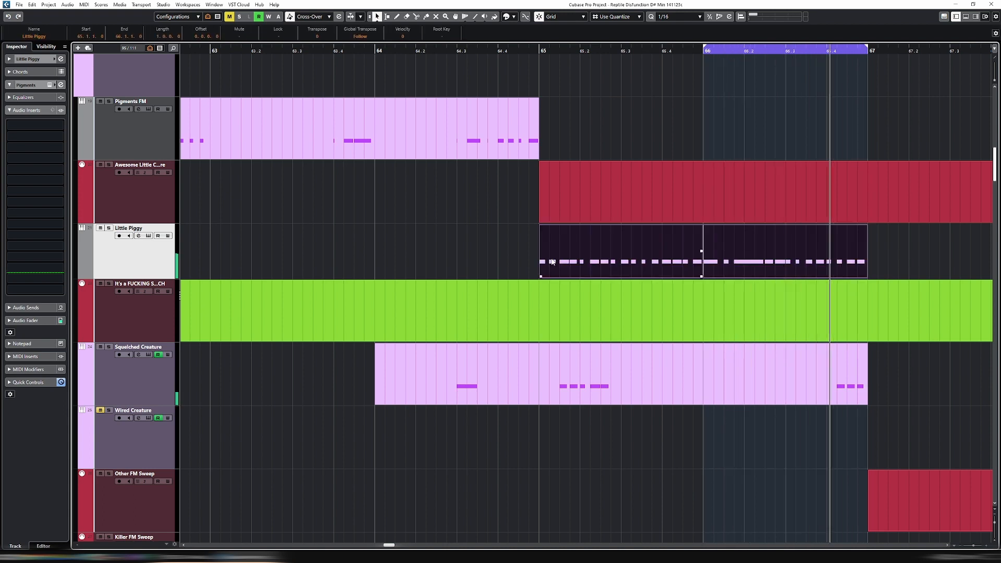
key("p")
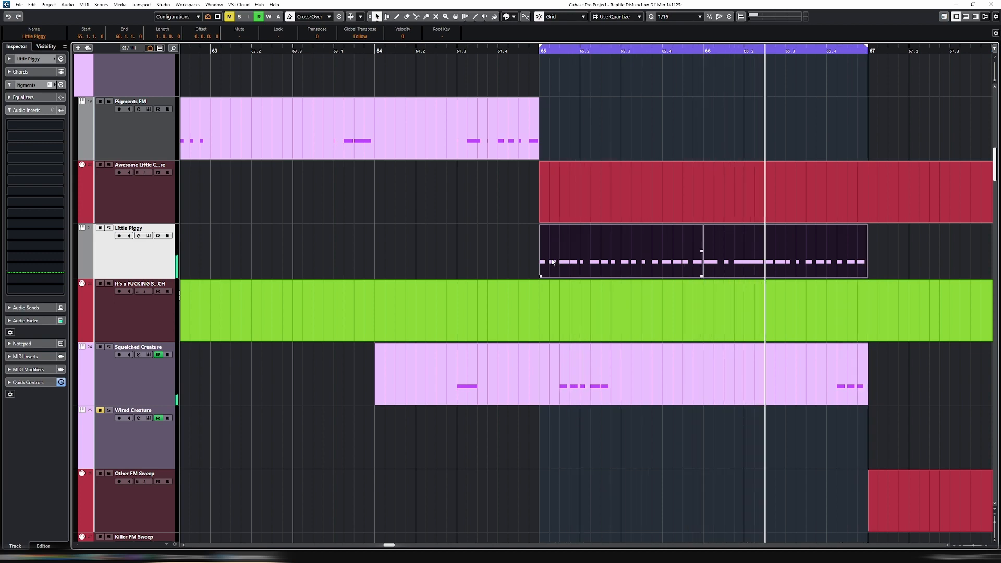
key("space")
Reopen Little Piggy's Pigments, solo the track, and change Engine 1 to Wavetable with Morph disabled and Position at 0.00
left_click(148, 236)
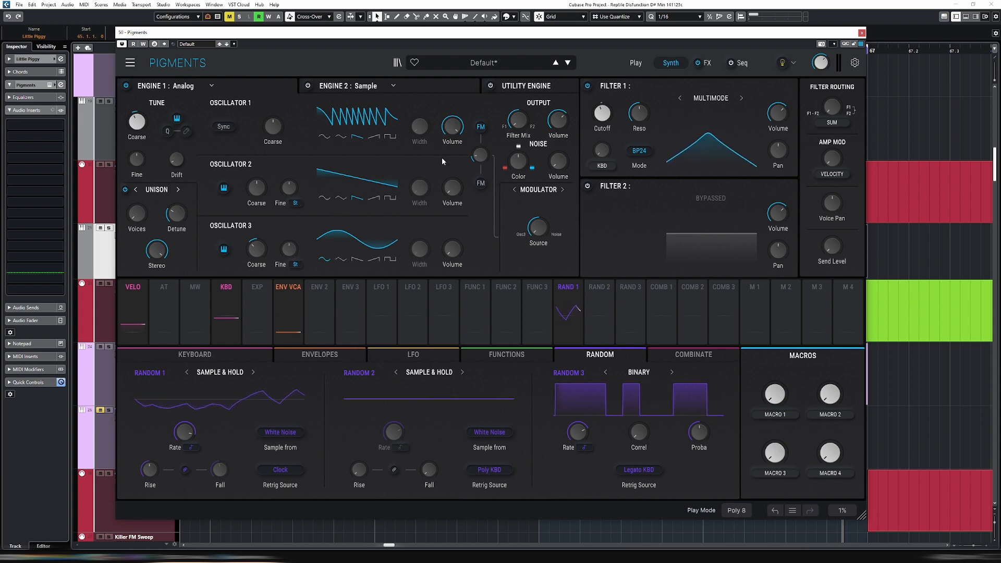
left_click(108, 228)
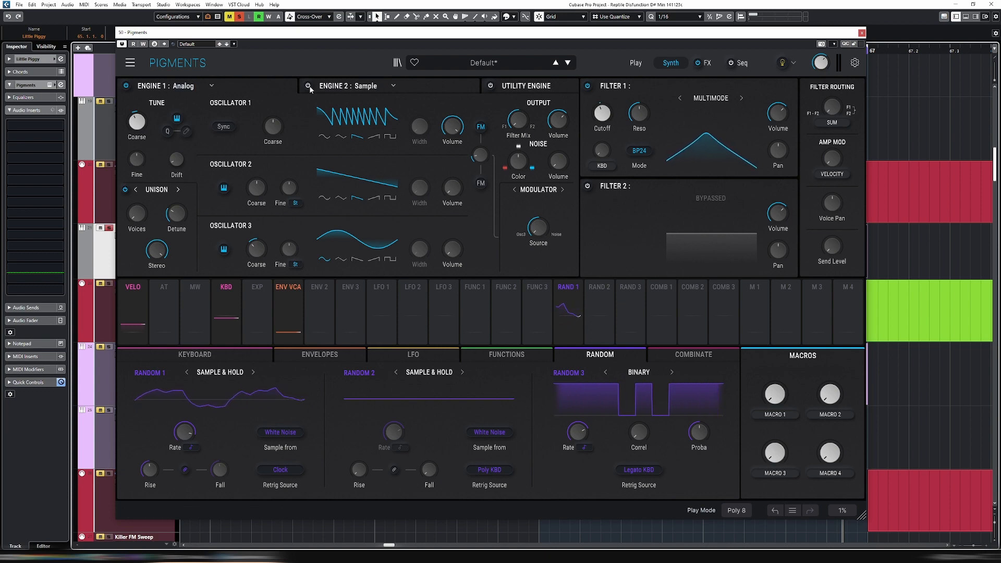
left_click(257, 91)
left_click(204, 131)
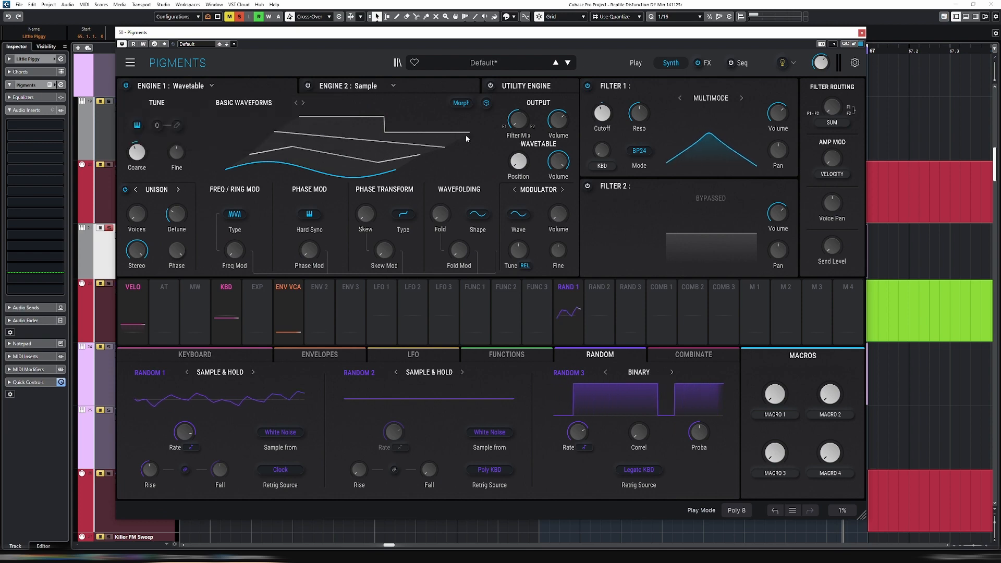
left_click_drag(521, 163, 532, 153)
left_click(466, 105)
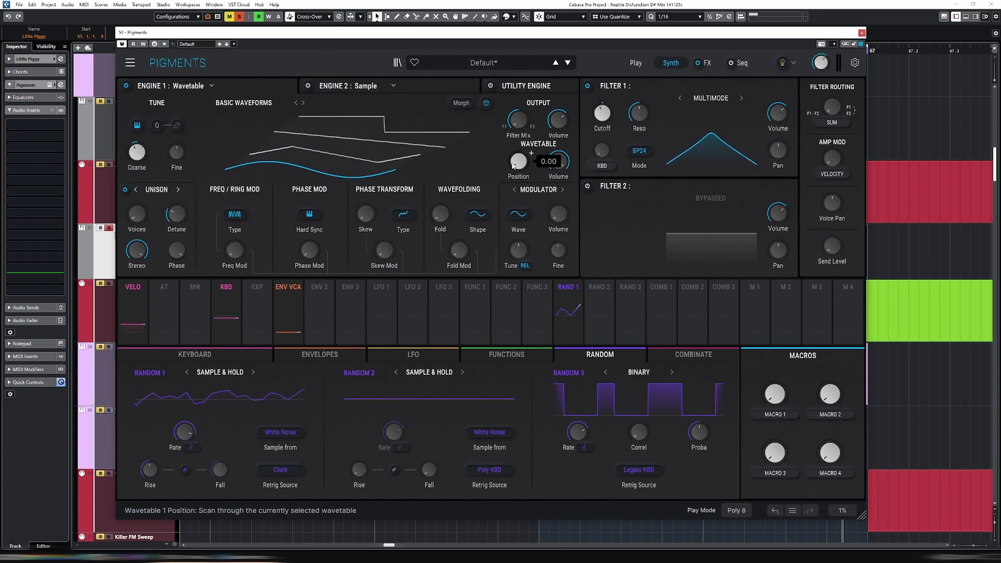
left_click(360, 86)
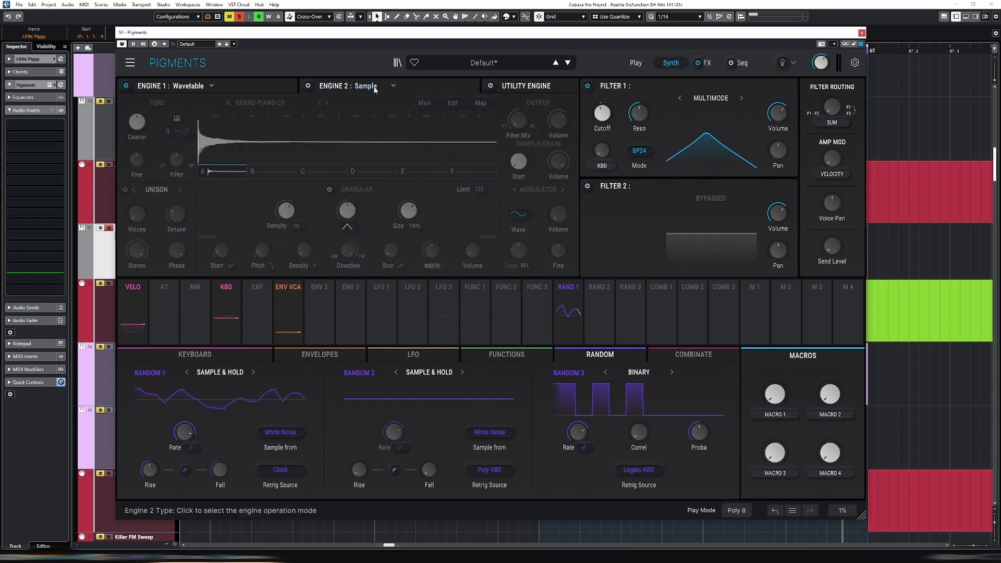
left_click(308, 86)
left_click(271, 87)
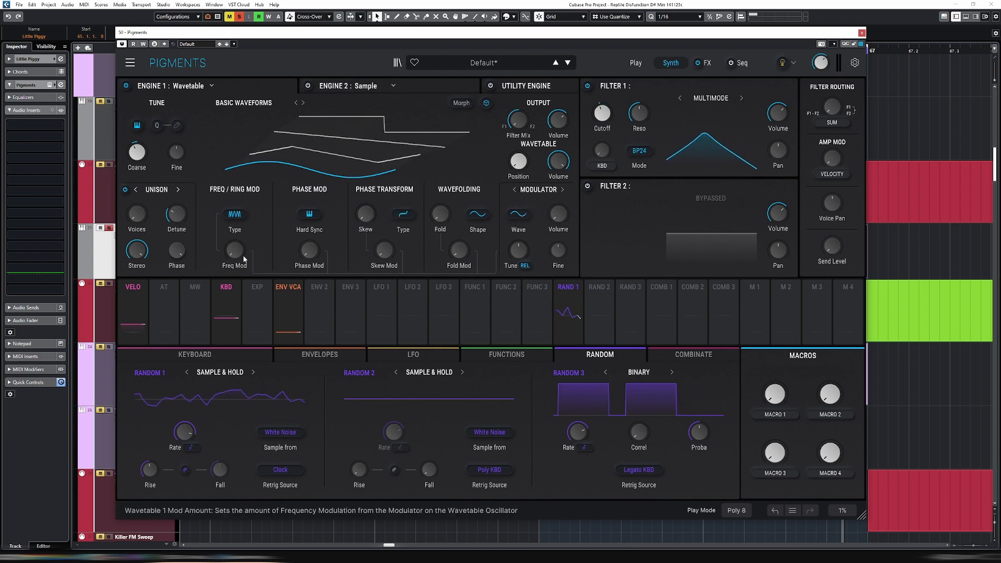
Raise the Freq Mod amount of Engine 1's wavetable oscillator
mouse_move(240, 259)
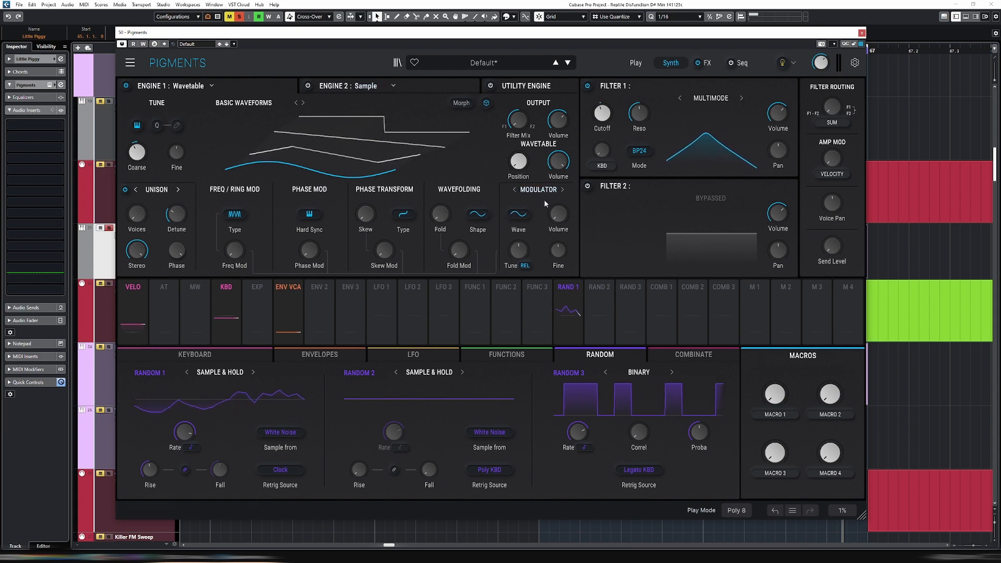
mouse_move(234, 251)
left_mouse_down()
mouse_move(235, 240)
mouse_move(248, 241)
left_mouse_up()
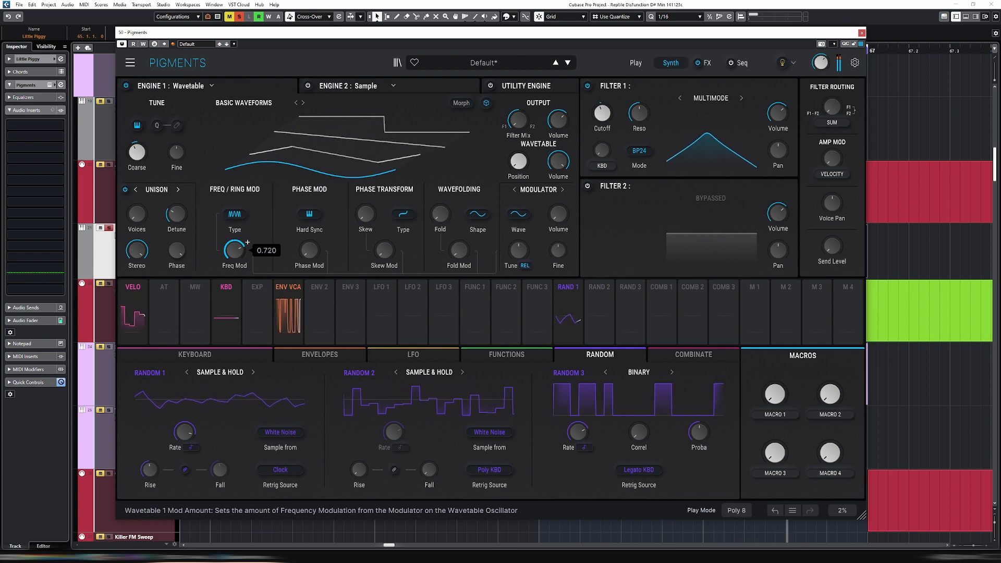
Try Triangle as Engine 1's modulator waveform, and settle on Ramp
left_click(527, 221)
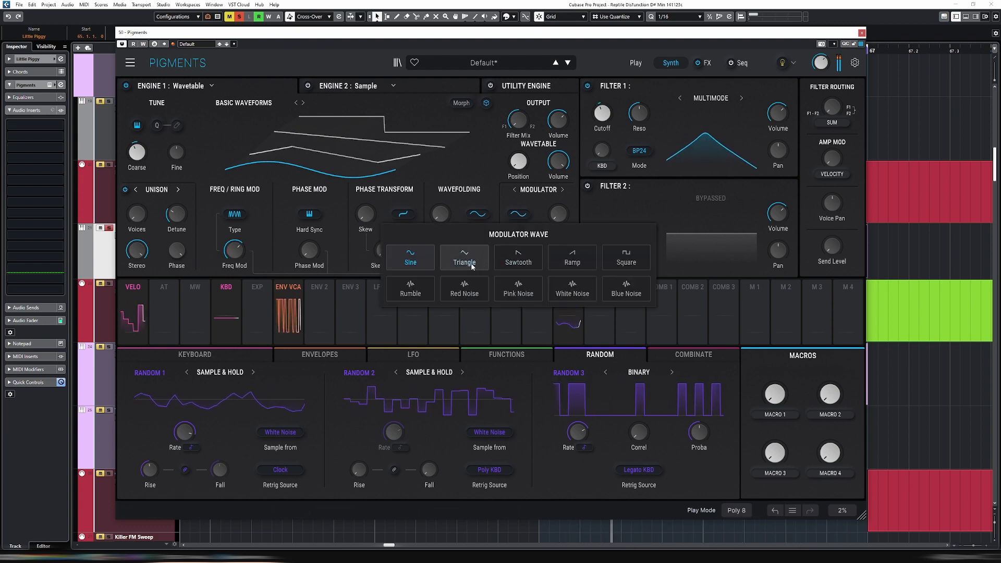
left_click(471, 264)
left_click(529, 225)
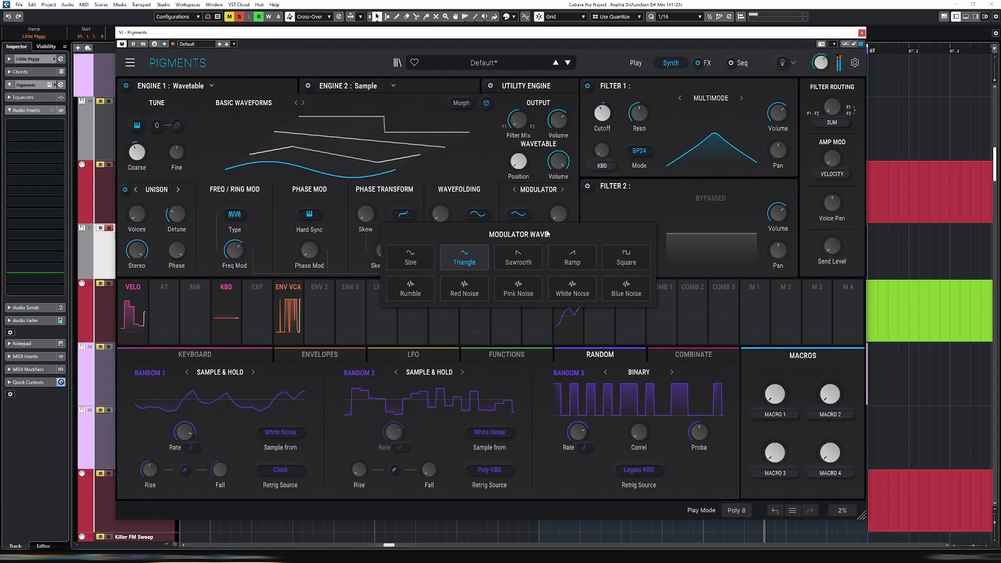
left_click(581, 264)
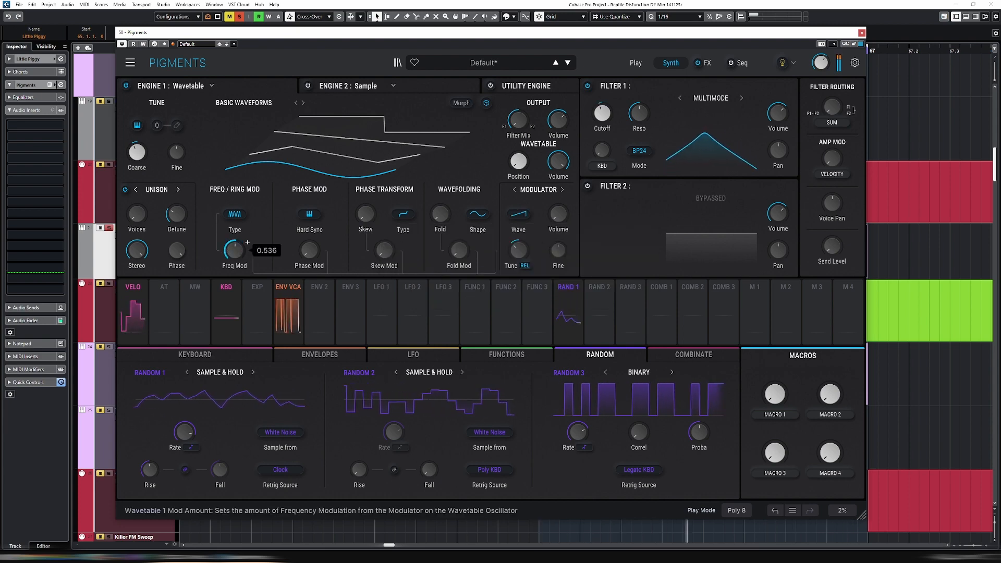
Lower Engine 1's Freq Mod amount to 0.380 and tune its modulator down to -11 st
mouse_move(235, 250)
left_mouse_down()
mouse_move(234, 240)
mouse_move(234, 261)
left_mouse_up()
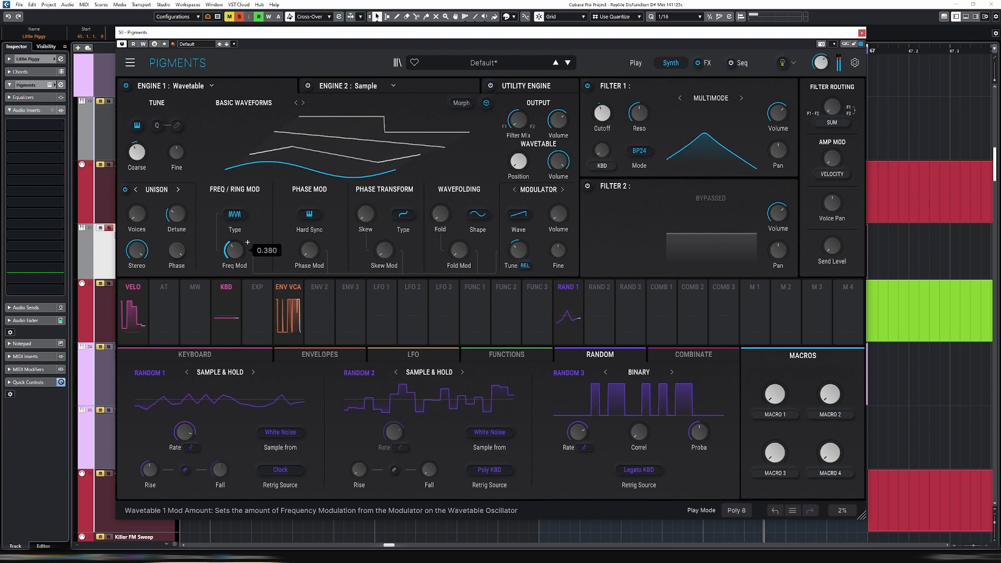
mouse_move(531, 242)
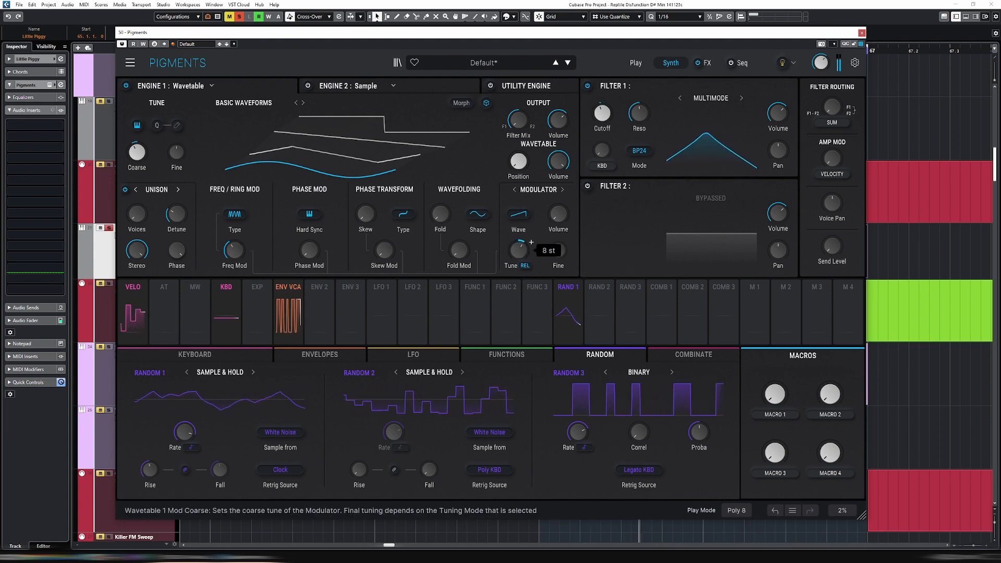
mouse_move(518, 250)
left_mouse_down()
mouse_move(519, 275)
mouse_move(518, 265)
left_mouse_up()
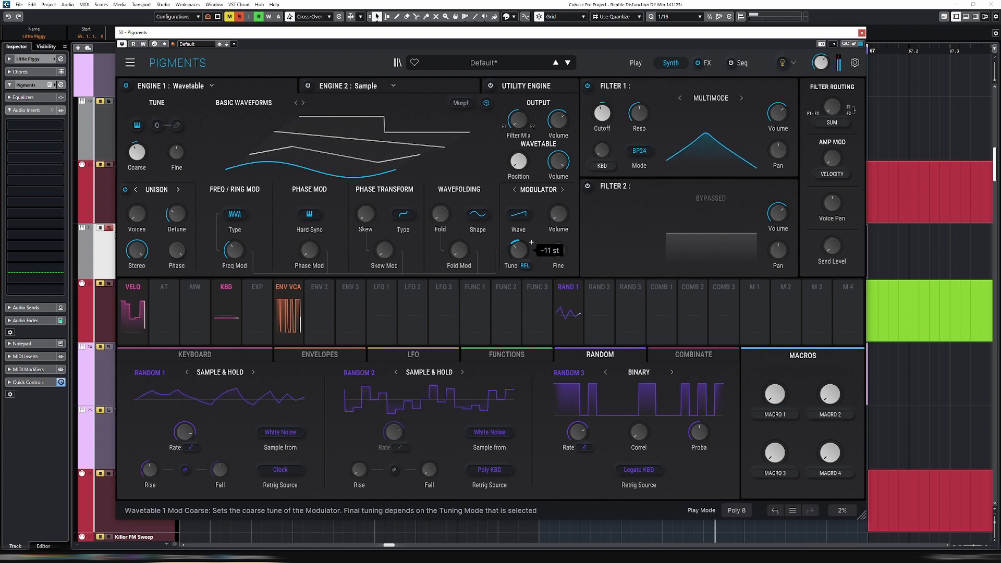
mouse_move(247, 243)
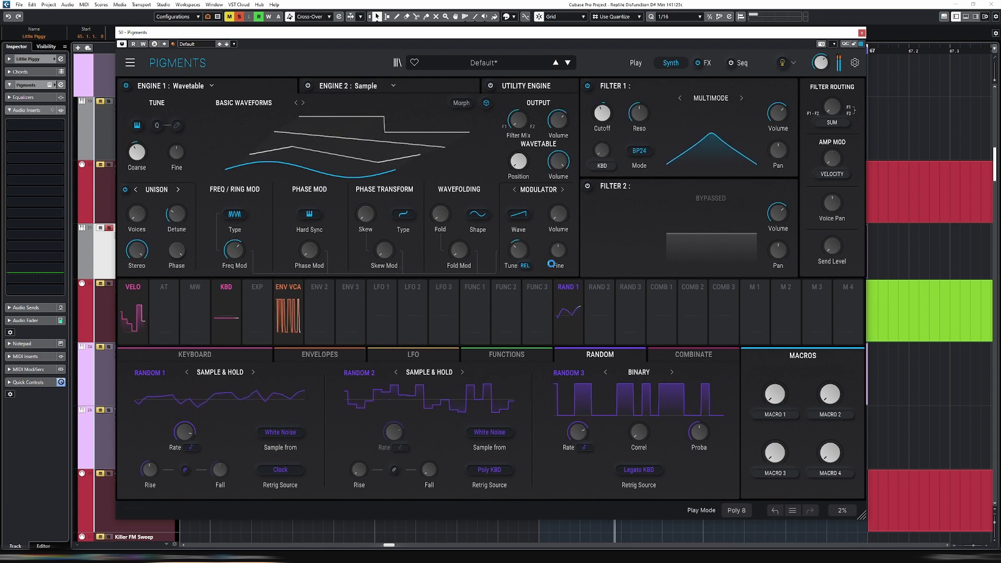
Switch Engine 1's modulation source from Modulator to Engine 2 and turn on Engine 2
left_click(519, 214)
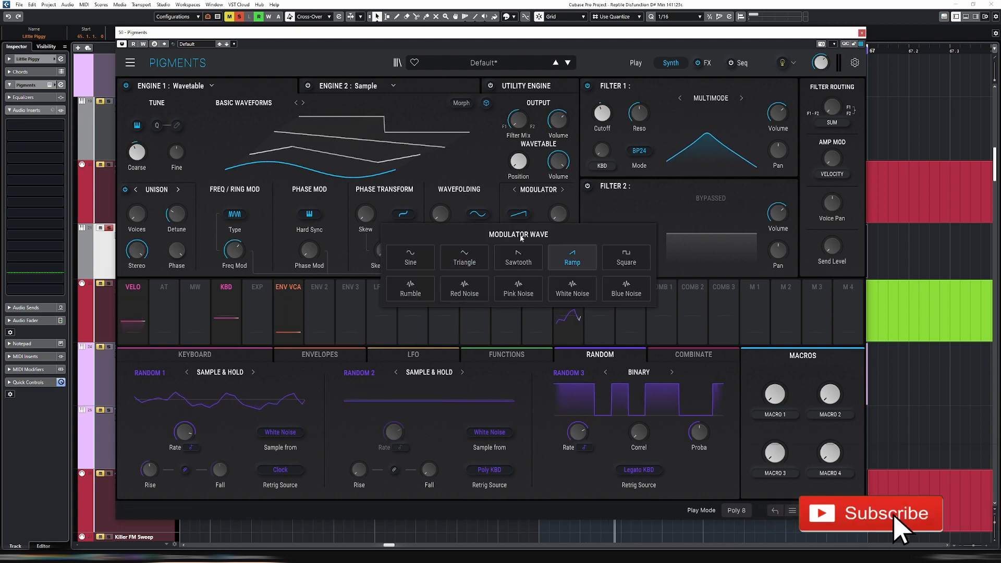
left_click(541, 222)
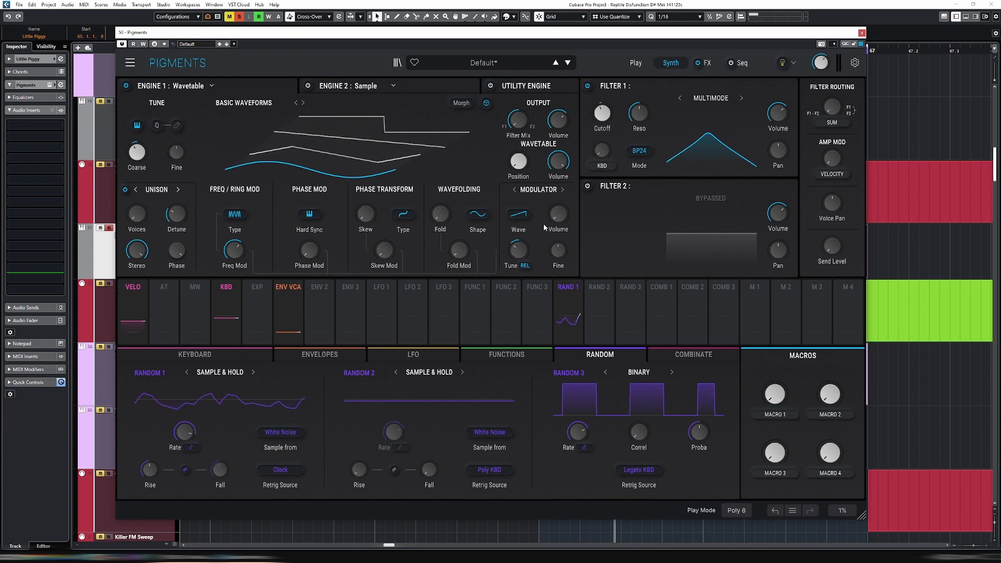
left_click(563, 190)
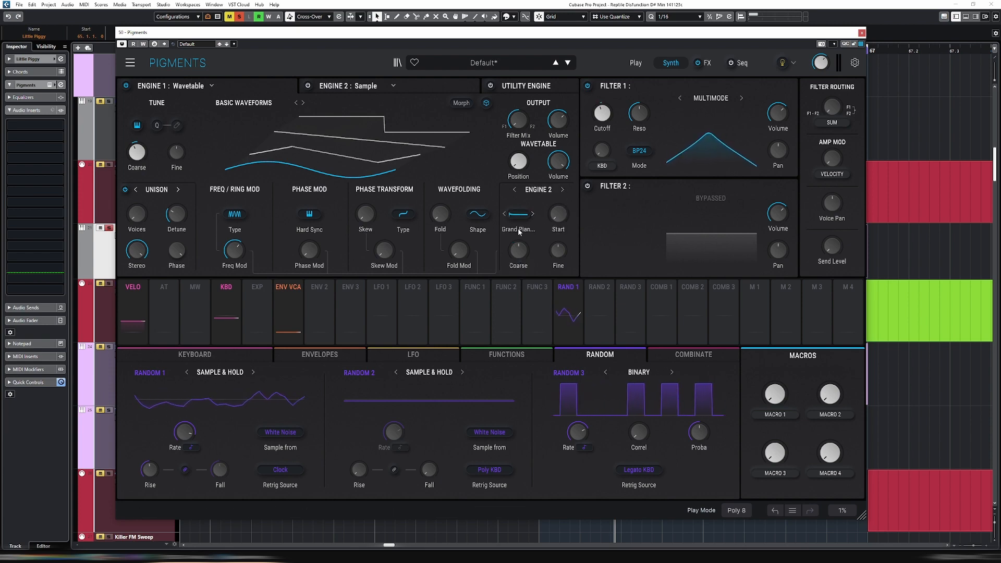
left_click(423, 85)
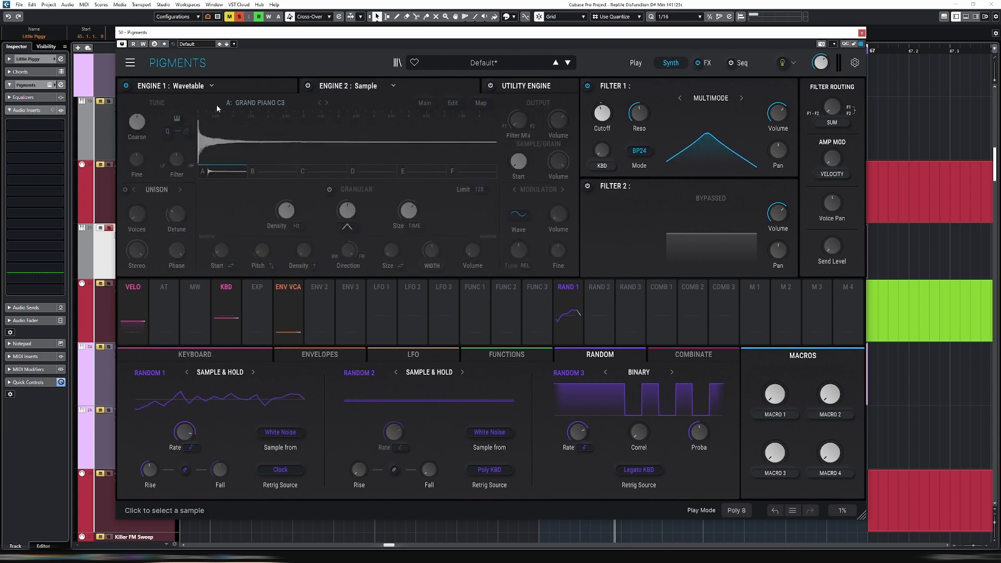
left_click(308, 86)
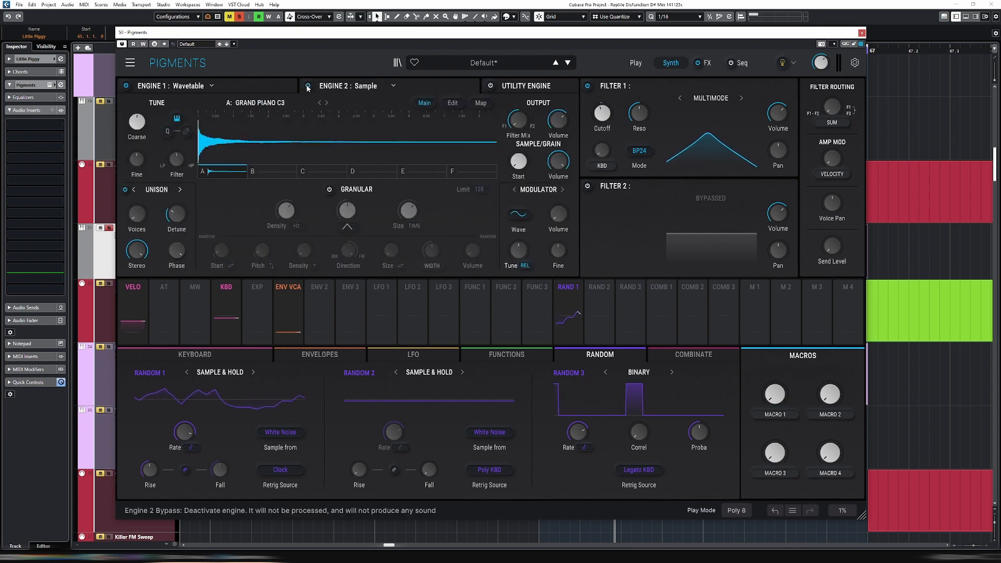
left_click(261, 86)
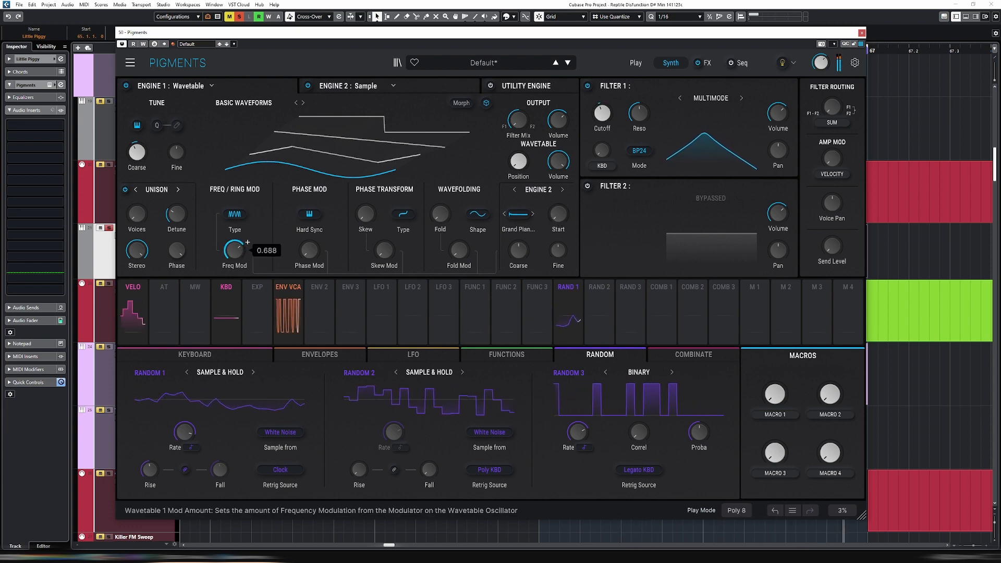
Set the Engine 2 modulation source's Coarse tuning to -12 st and lower Engine 1's Freq Mod amount
mouse_move(514, 254)
left_click_drag(517, 252, 517, 257)
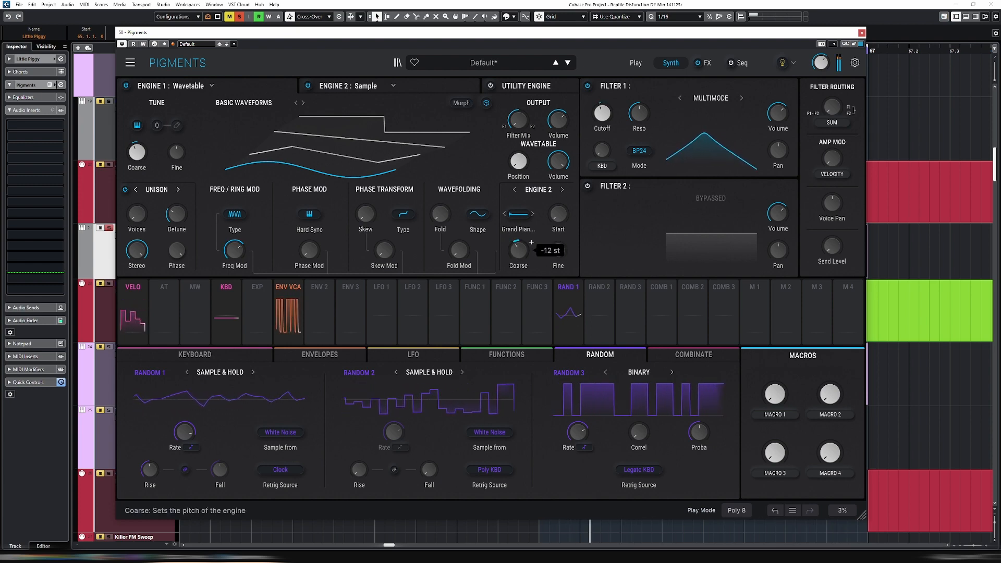
left_click_drag(236, 251, 236, 264)
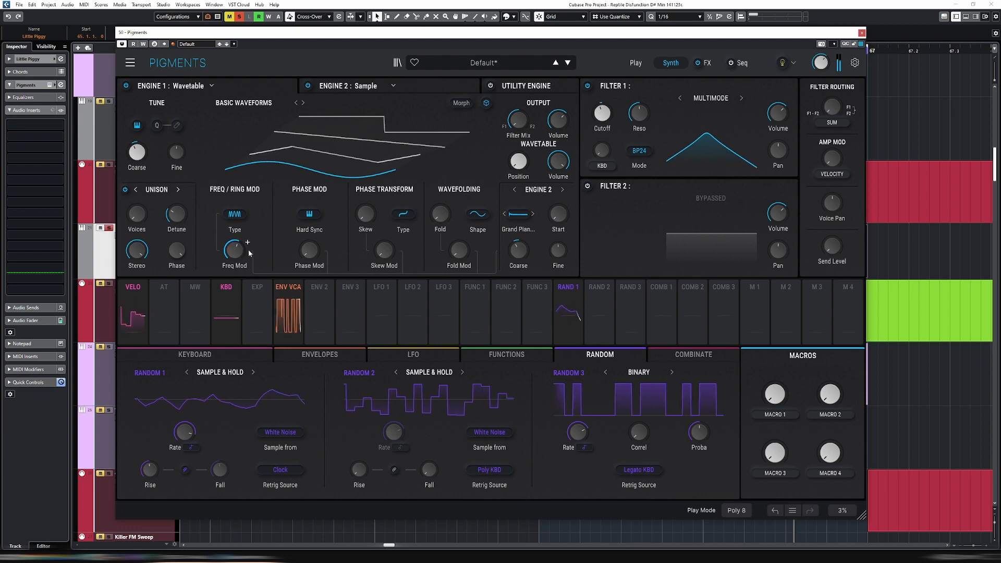
Change Engine 2 to Wavetable and load Bowed Double Bass from the Natural folder, returning to Engine 1
left_click(348, 88)
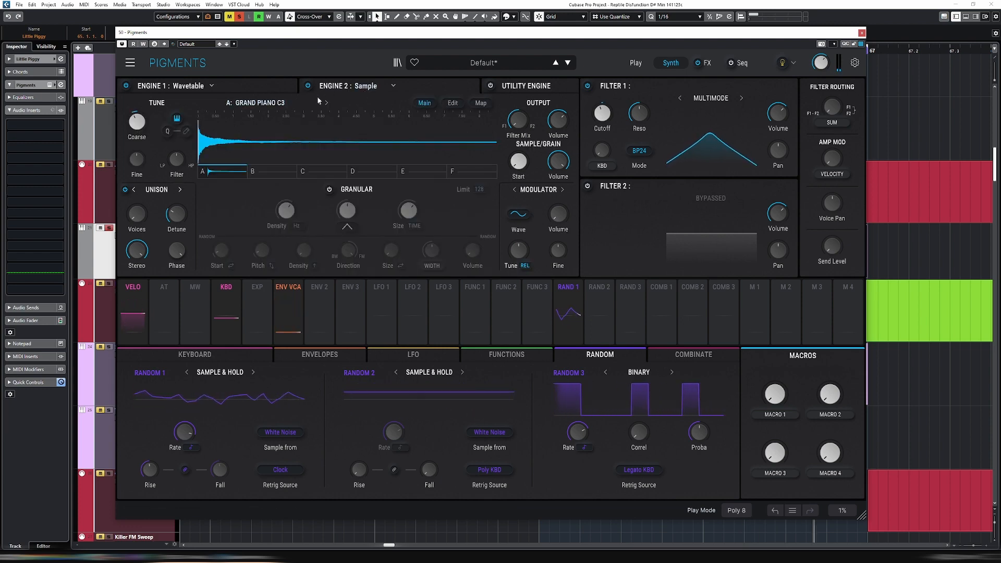
left_click(393, 86)
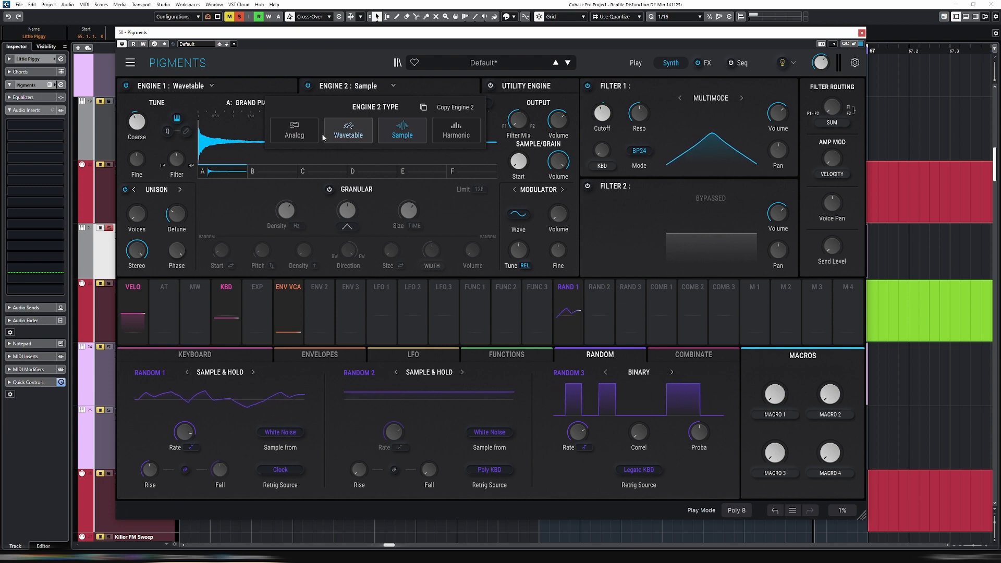
left_click(349, 136)
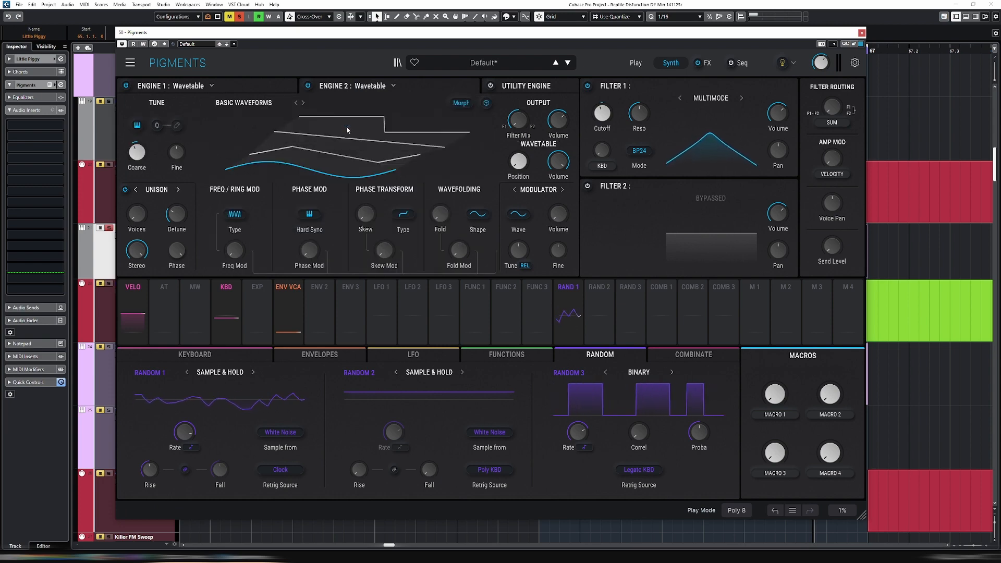
left_click(267, 108)
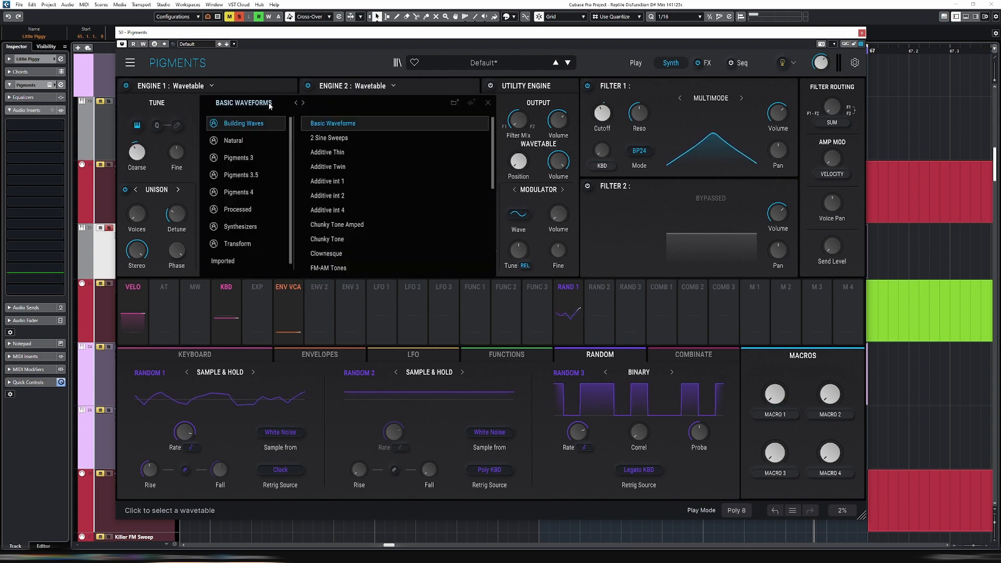
left_click(235, 140)
left_click(356, 124)
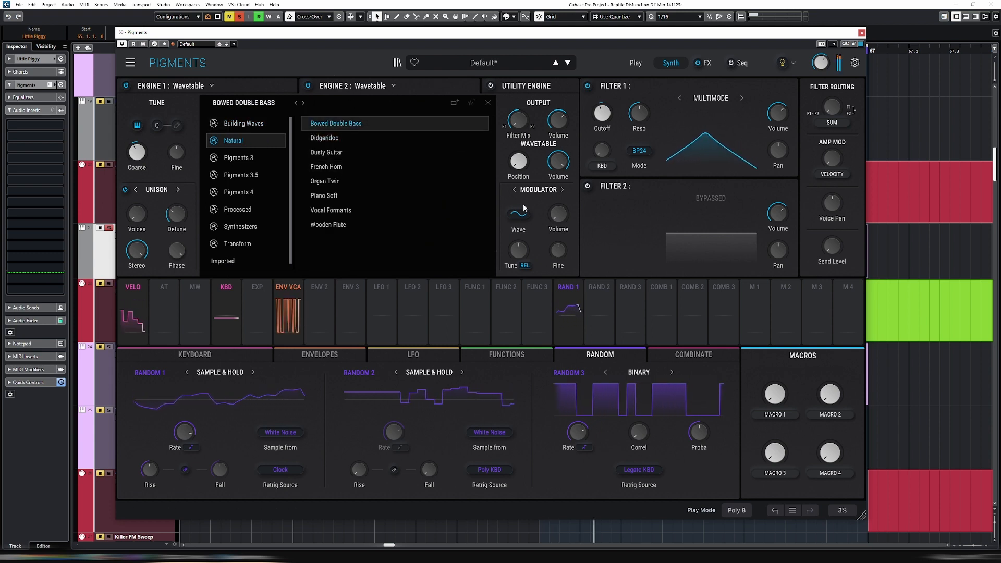
left_click(232, 90)
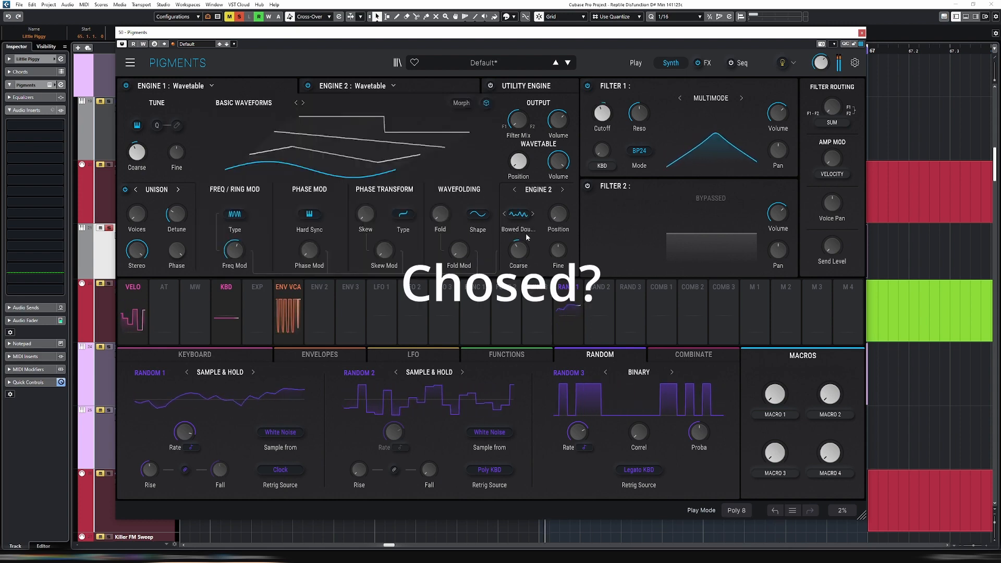
left_click(425, 92)
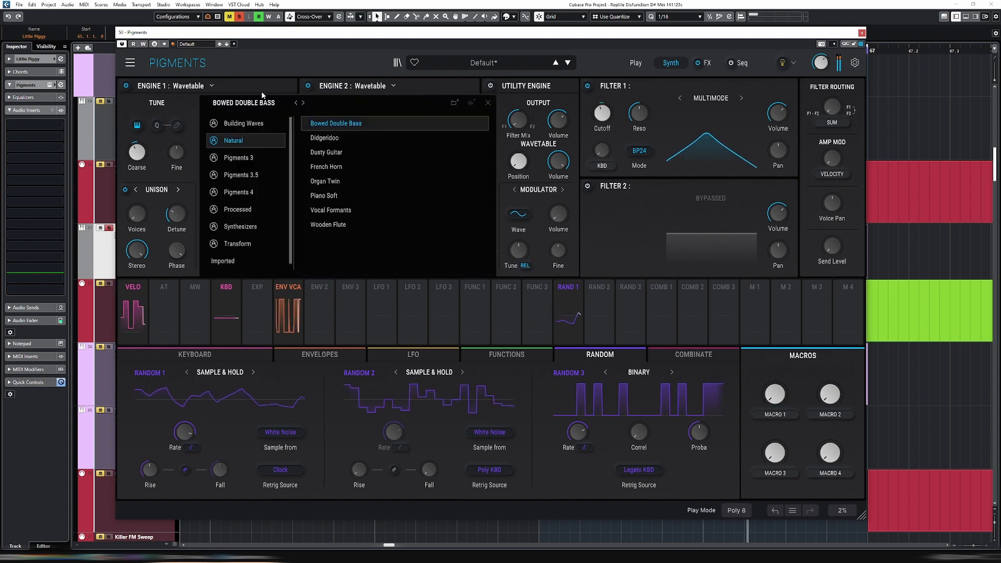
left_click(234, 83)
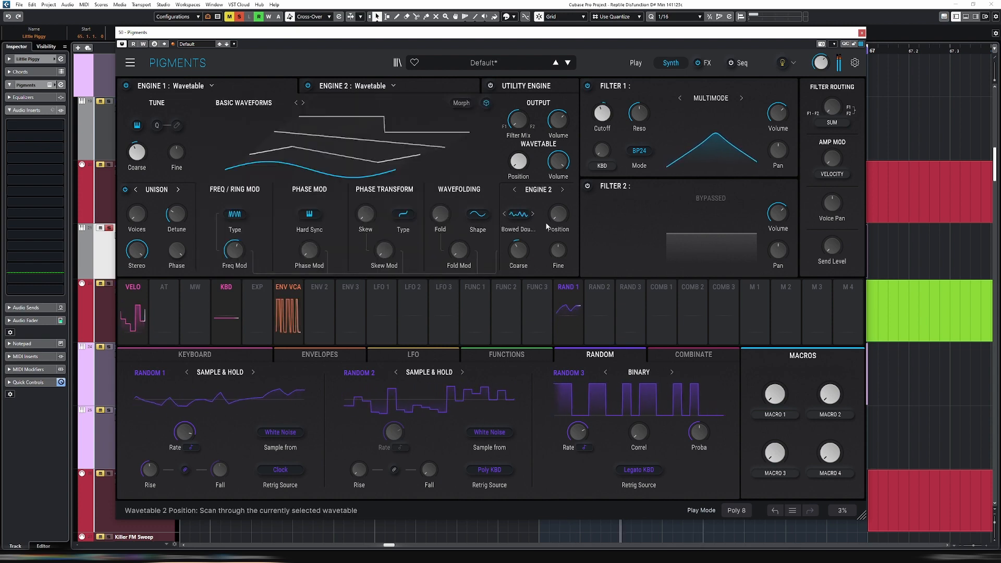
mouse_move(519, 250)
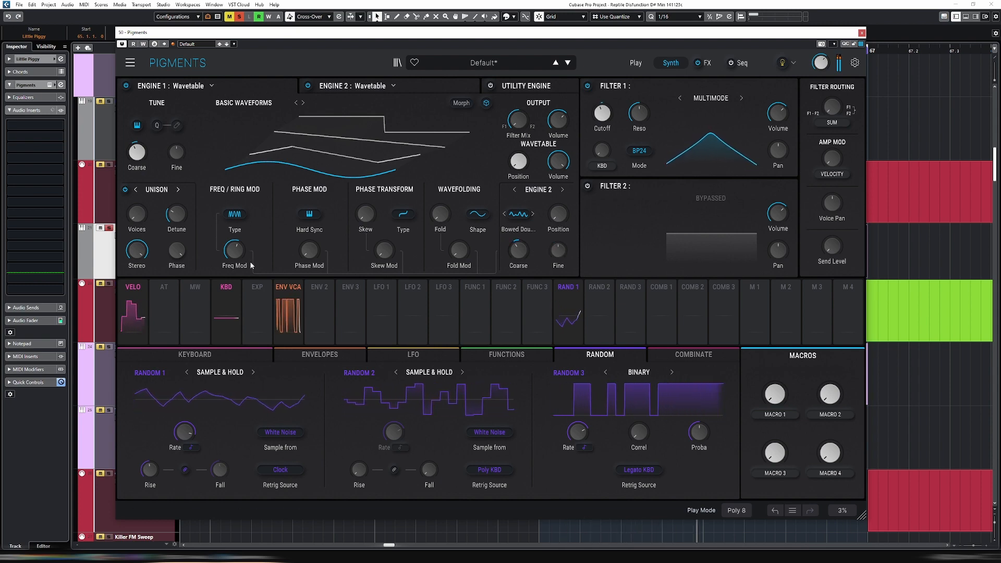
mouse_move(247, 243)
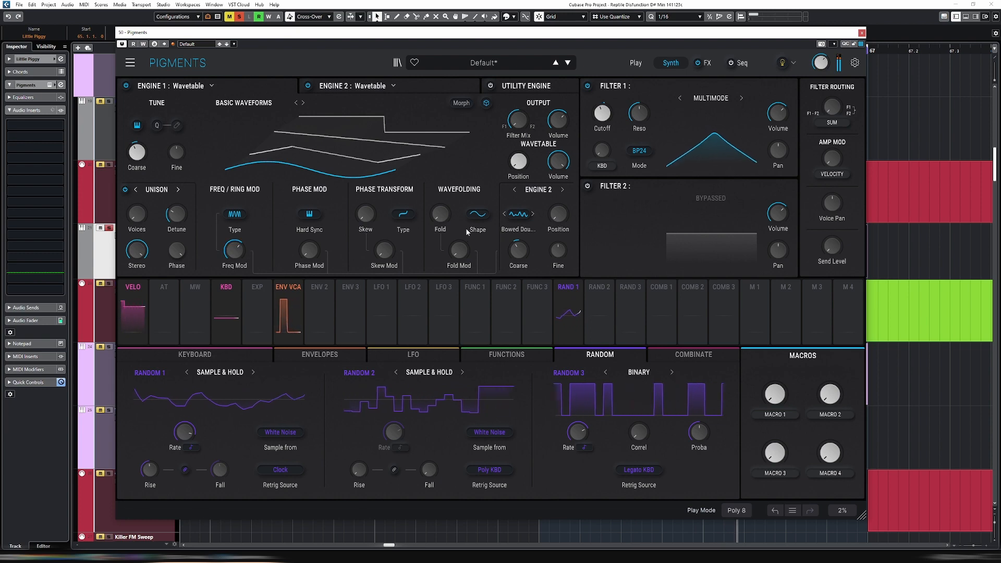
Audition Piano Soft and Vocal Formants as Engine 2's wavetable, and load Blown Square from the Pigments 3 folder
left_click(519, 213)
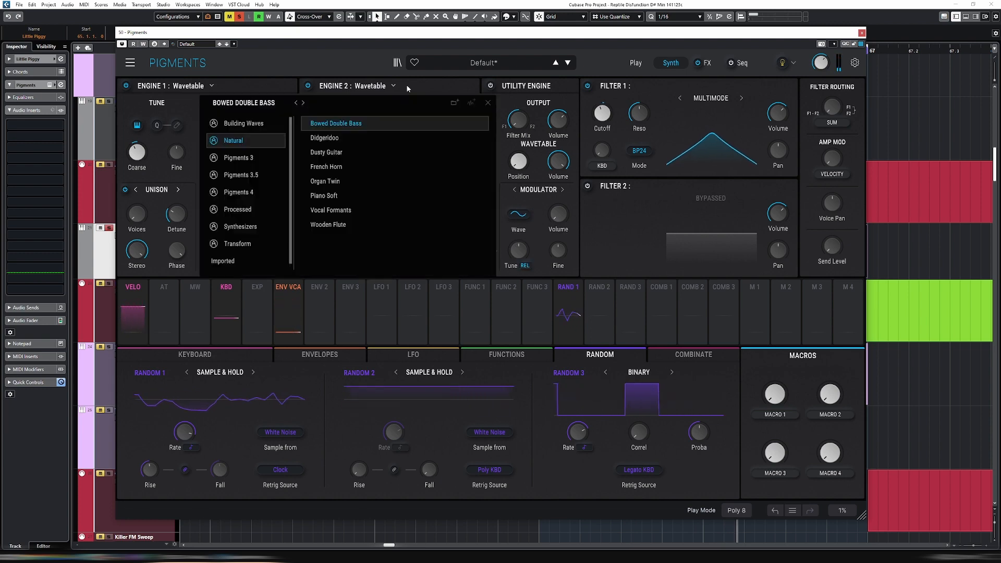
left_click(337, 186)
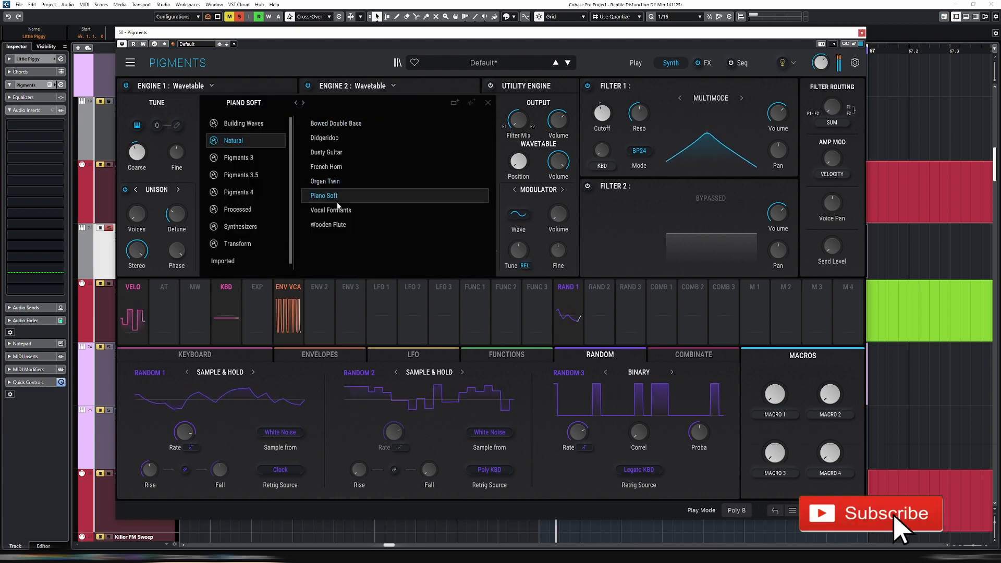
left_click(321, 210)
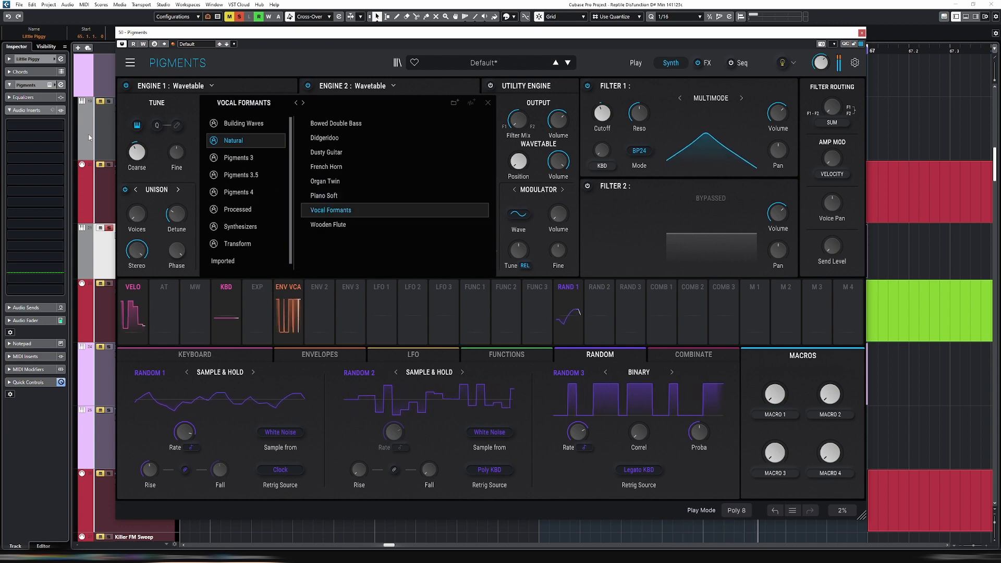
left_click(233, 157)
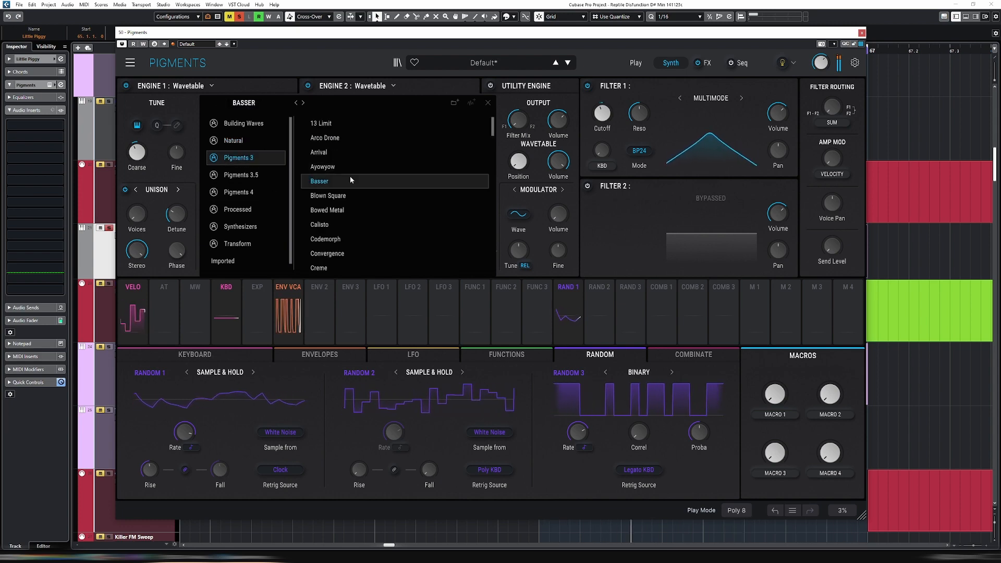
left_click(349, 197)
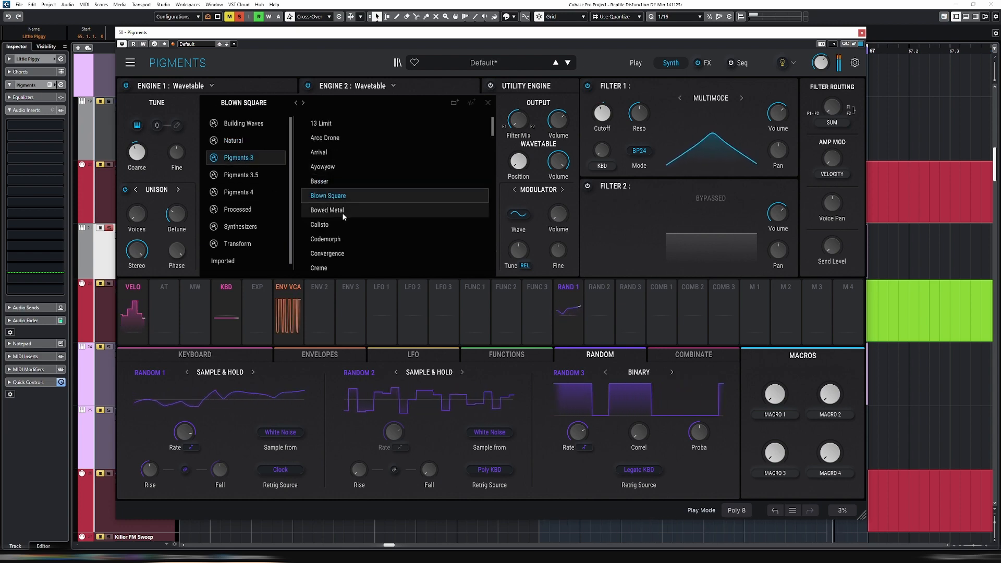
left_click(223, 86)
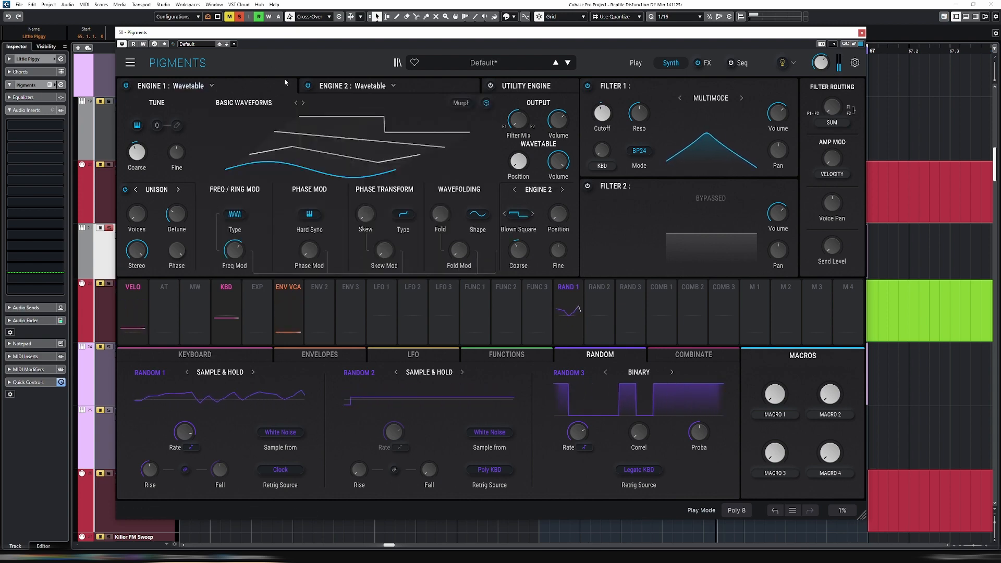
Audition Pigments 3 wavetables after Blown Square as Engine 2's modulation source, selecting Codemorph
left_click(412, 90)
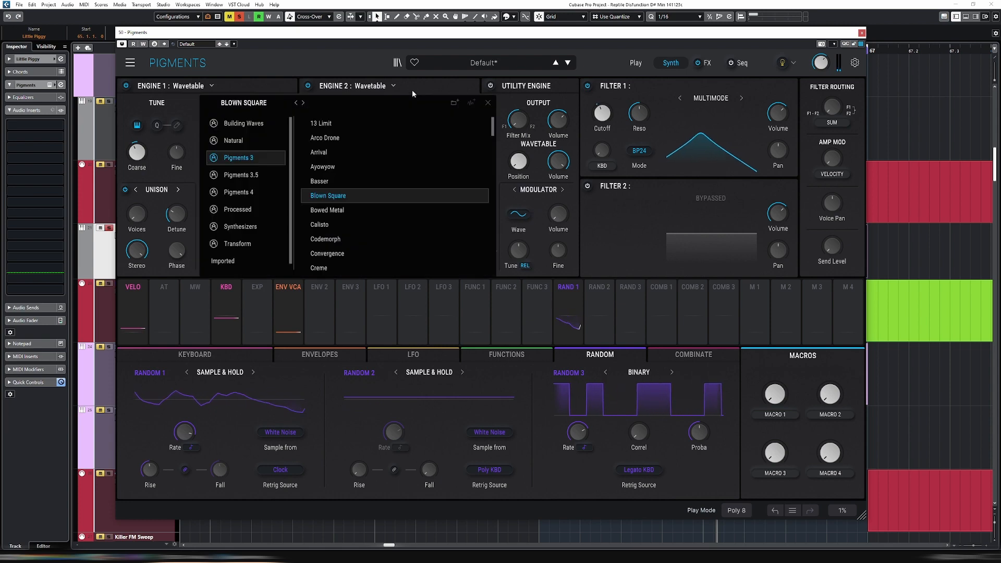
left_click(229, 86)
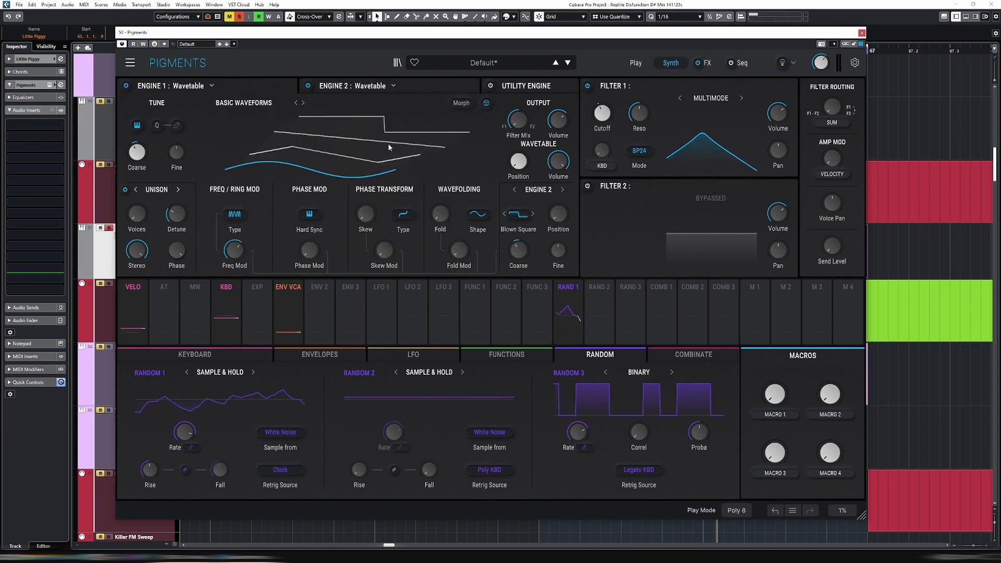
left_click(532, 215)
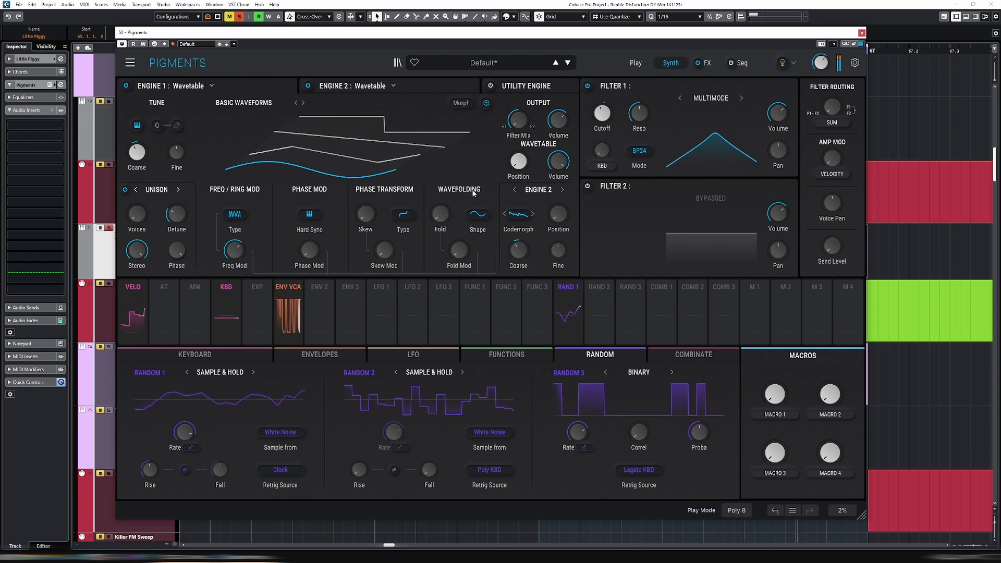
Scan the Codemorph wavetable's Position up and back down in Engine 2 while auditioning the sound
mouse_move(563, 223)
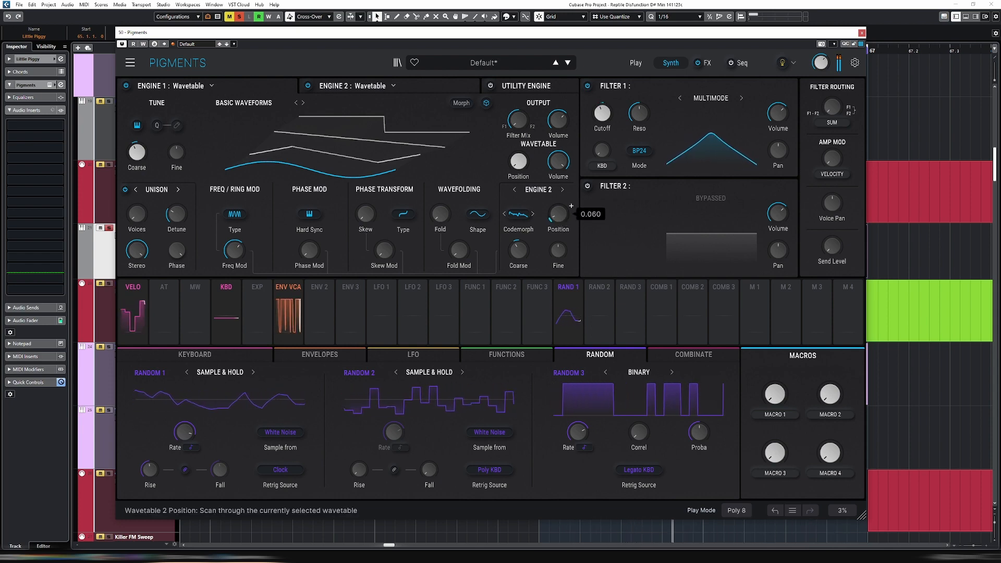
left_click_drag(563, 223, 563, 178)
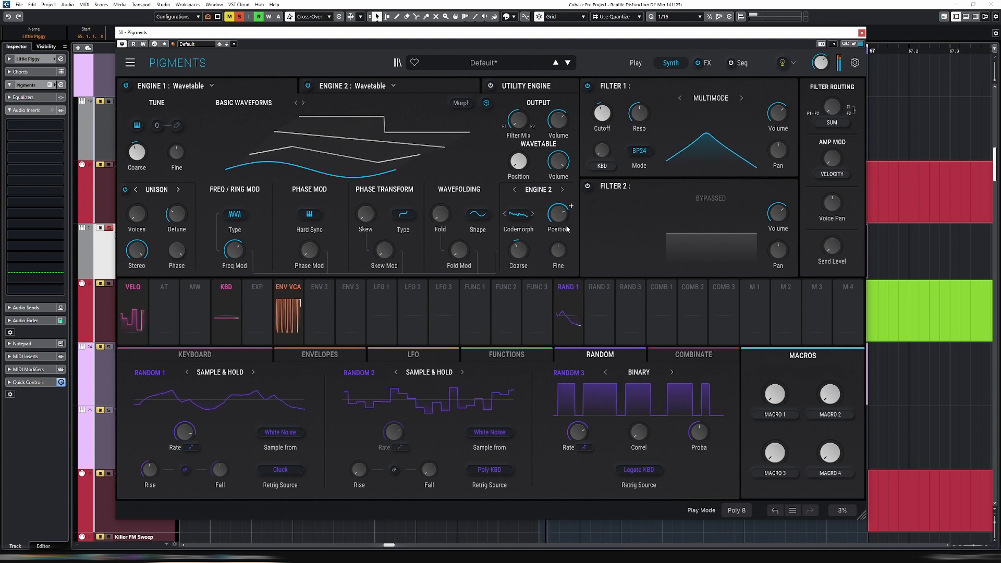
key("space")
left_click(373, 87)
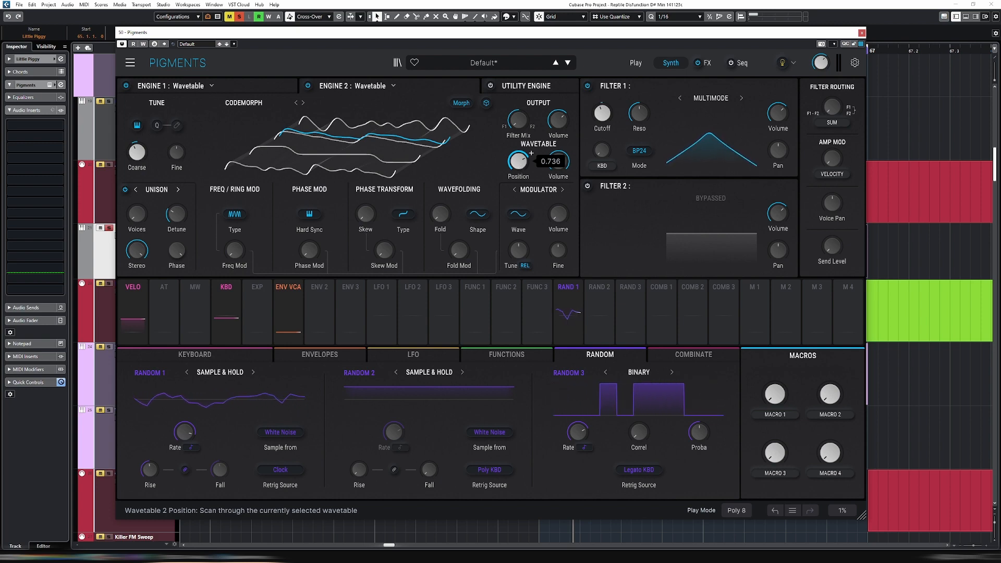
left_click_drag(519, 161, 518, 188)
key("space")
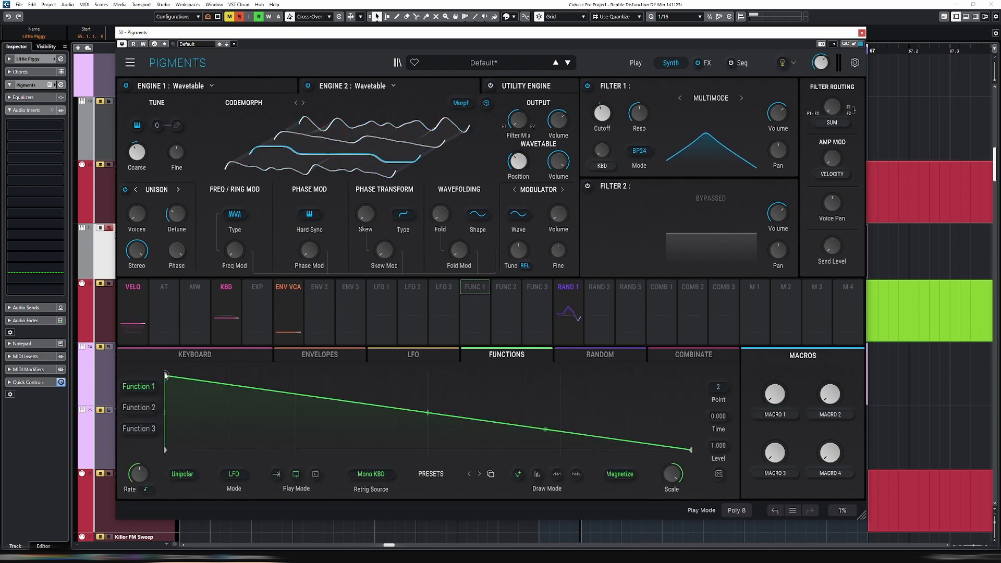
Route Function 1, shaped as a triangle peaking at time 0.500, to Engine 2's wavetable Position at 1.00 and let it run without retriggering
left_click_drag(166, 375, 428, 375)
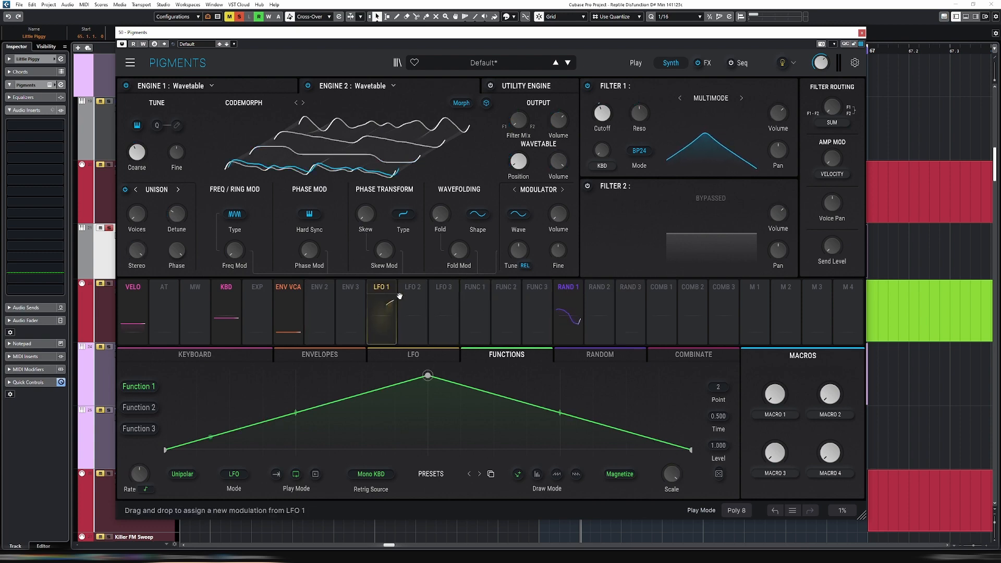
left_click(494, 288)
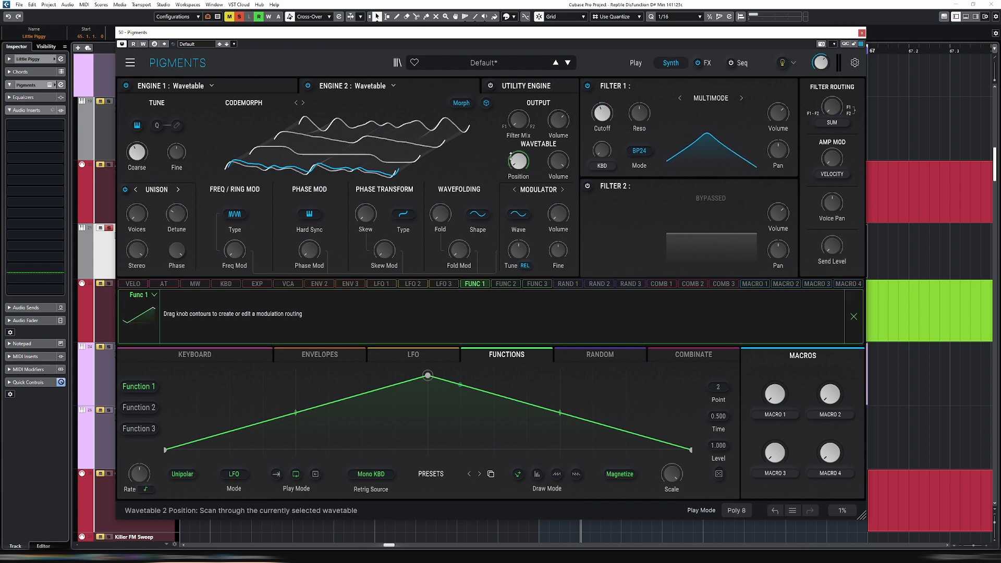
left_click_drag(518, 161, 518, 154)
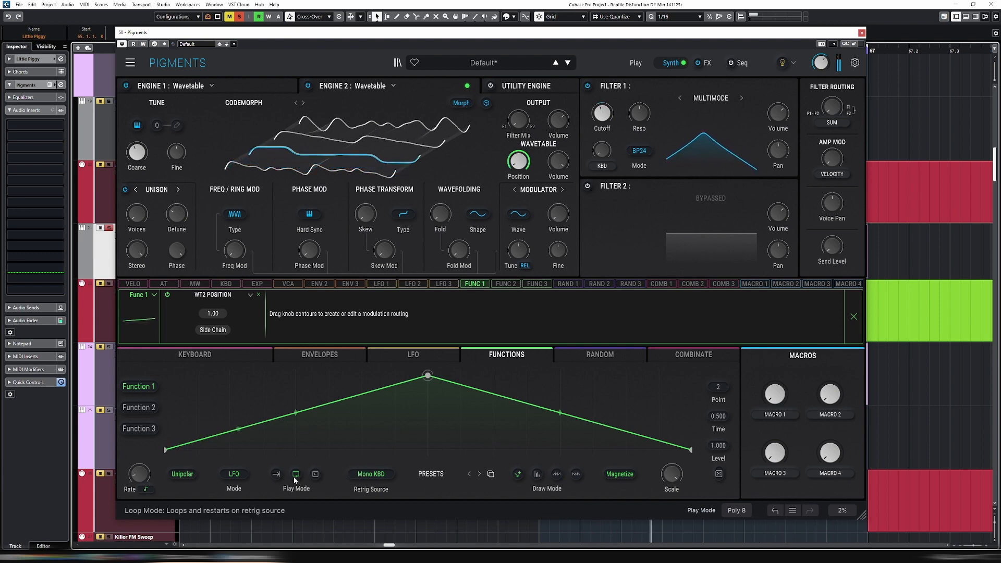
left_click(317, 475)
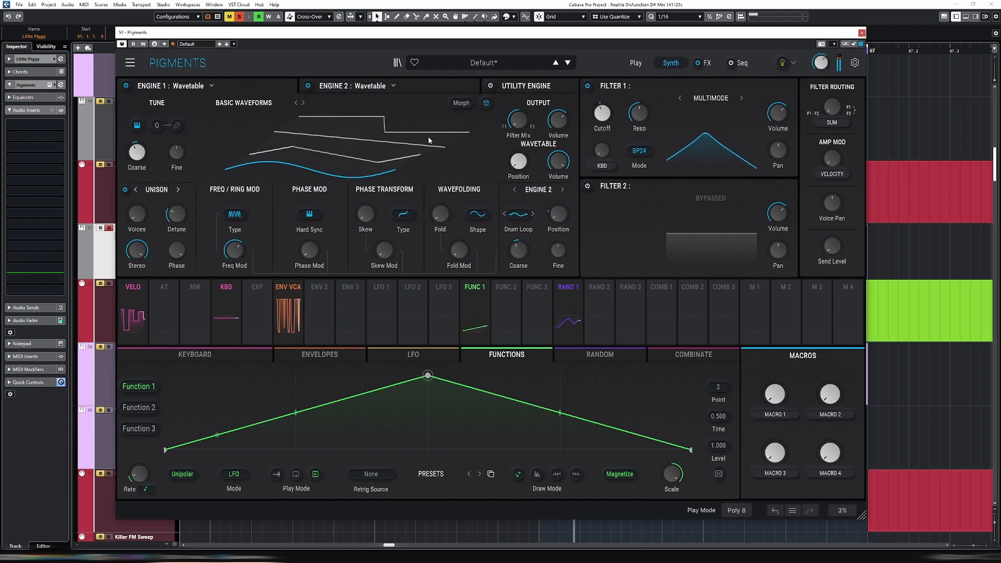
Browse the Pigments 3, 3.5 and 4 wavetable folders for Engine 2 and load Rossum Scream from Pigments 4
left_click(284, 99)
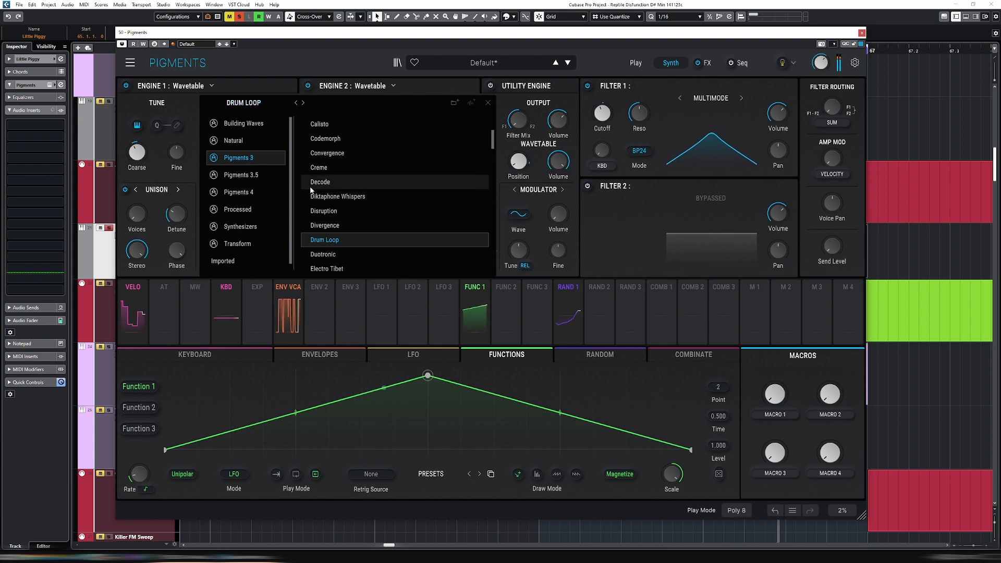
scroll(360, 194, "down", 6)
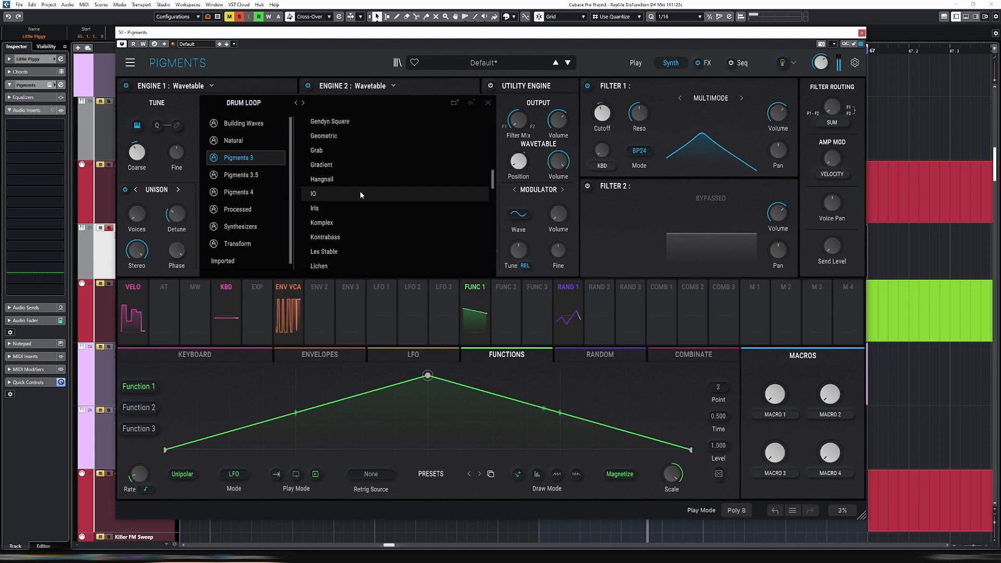
scroll(362, 196, "down", 10)
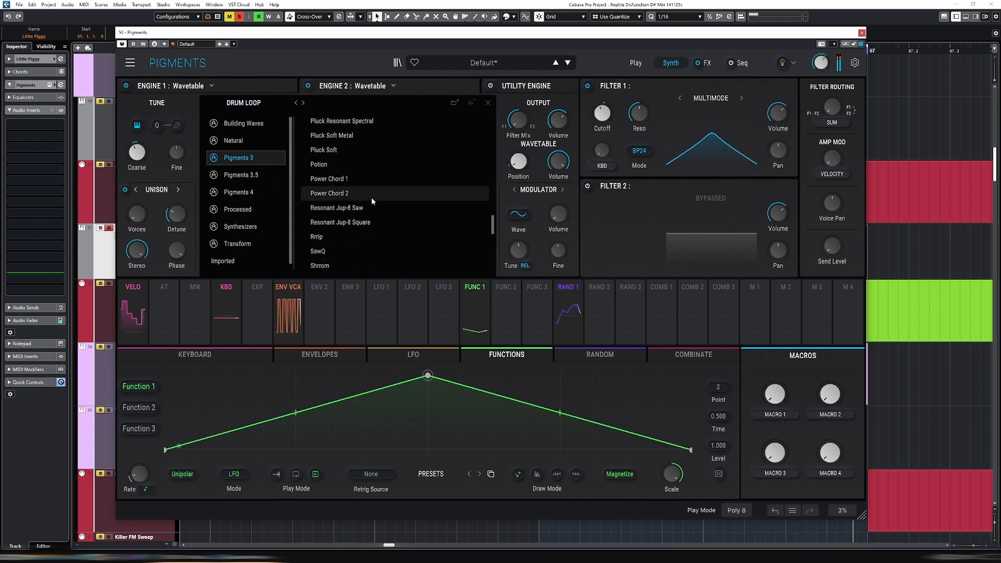
scroll(372, 200, "down", 8)
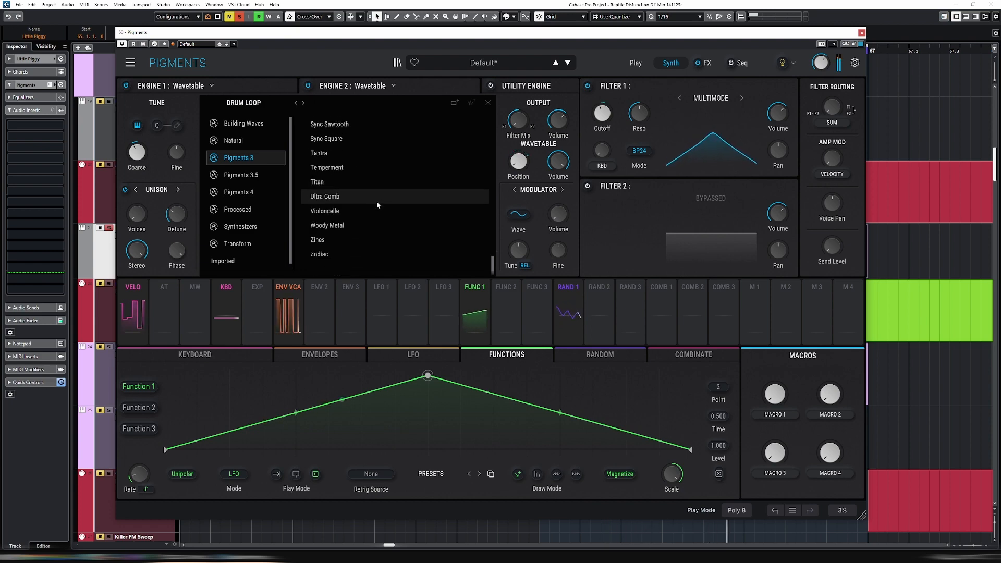
left_click(245, 176)
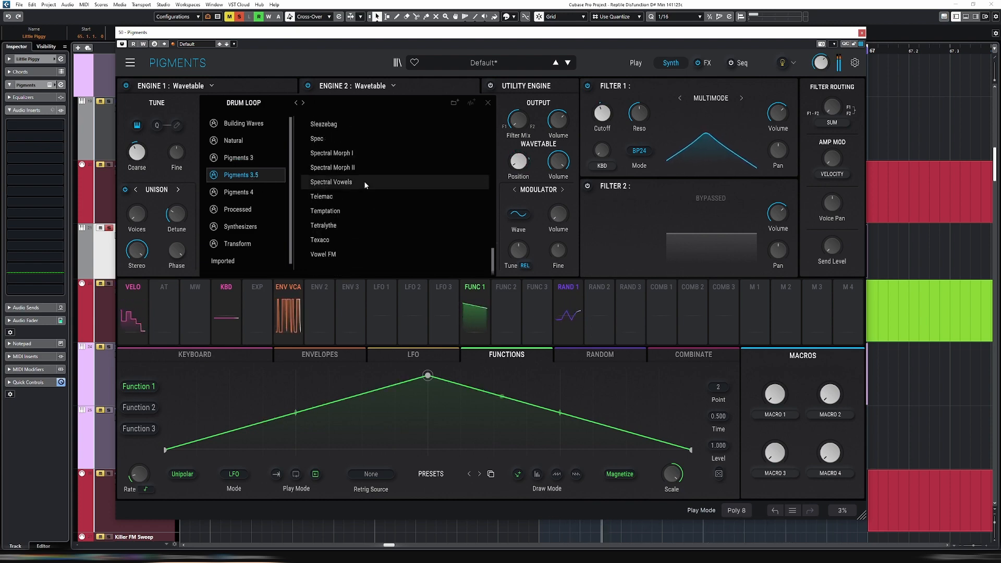
left_click(237, 192)
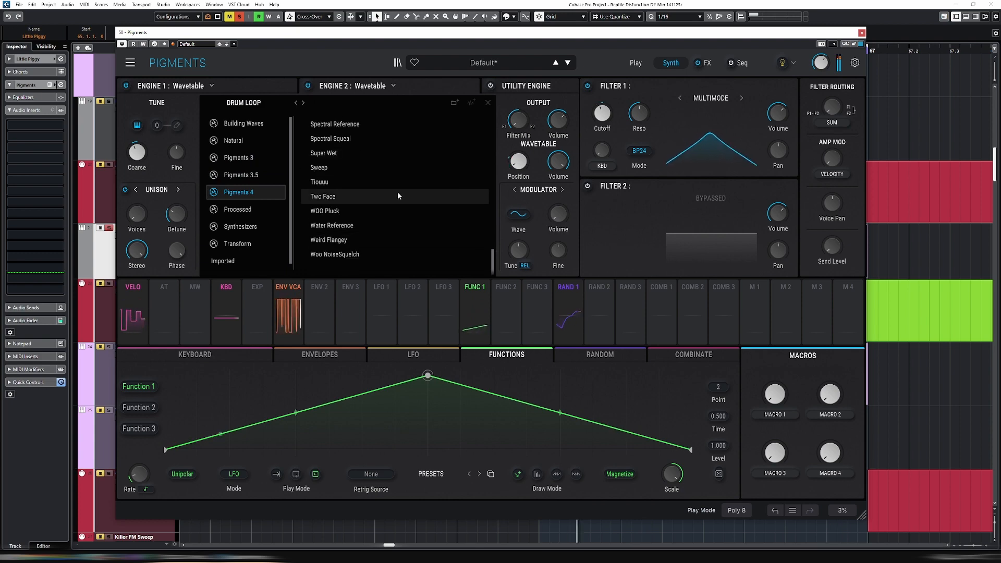
scroll(365, 146, "up", 3)
left_click(361, 153)
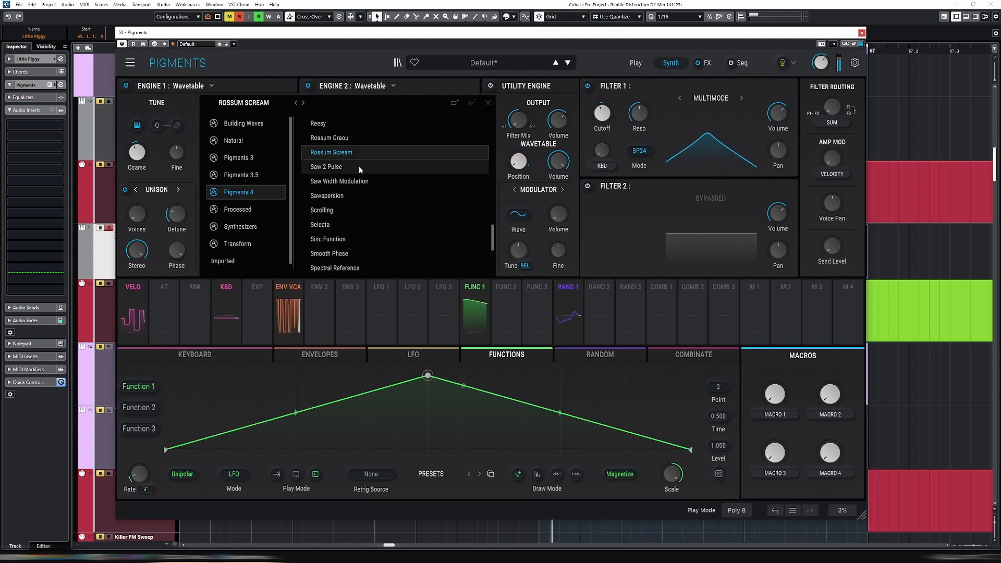
Audition the Pigments 4 wavetables from Saw 2 Pulse through Sinc Function as Engine 2's modulator during playback
mouse_move(615, 104)
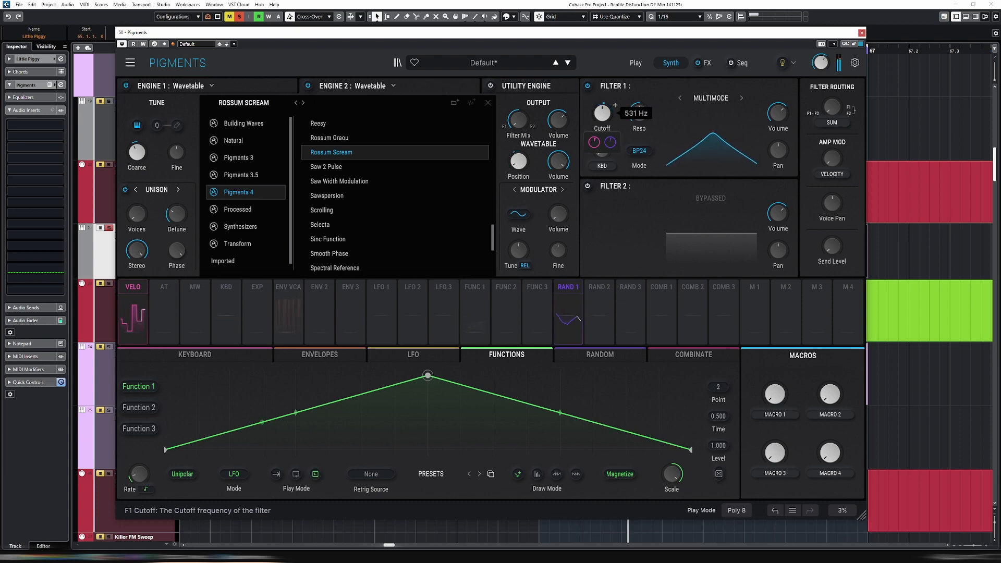
left_click(352, 168)
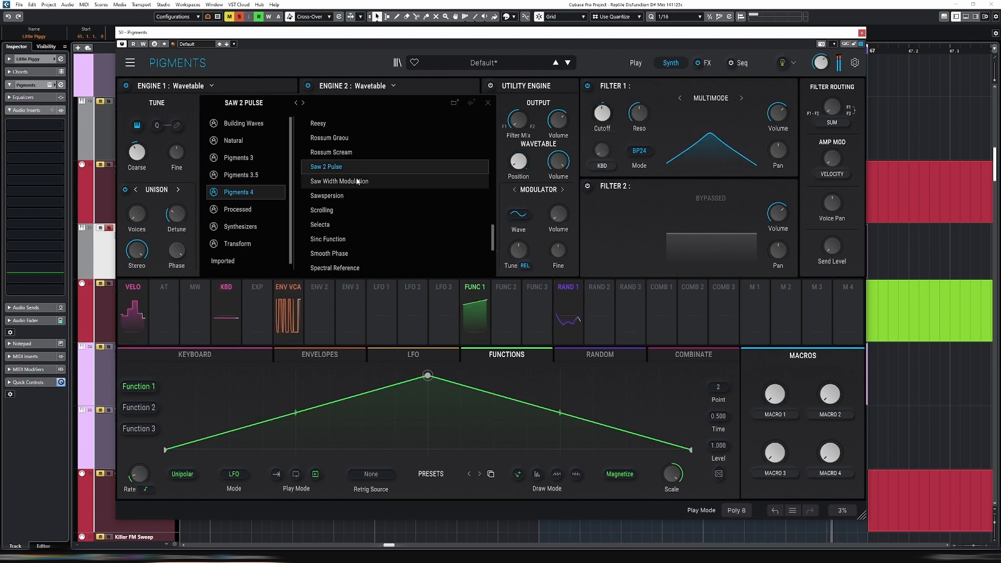
left_click(359, 183)
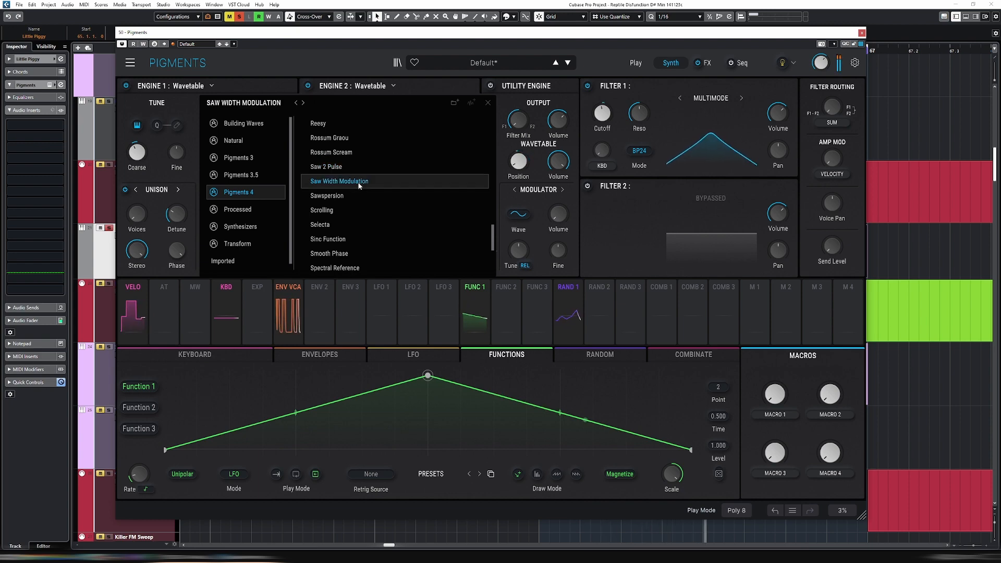
left_click(351, 194)
left_click(361, 209)
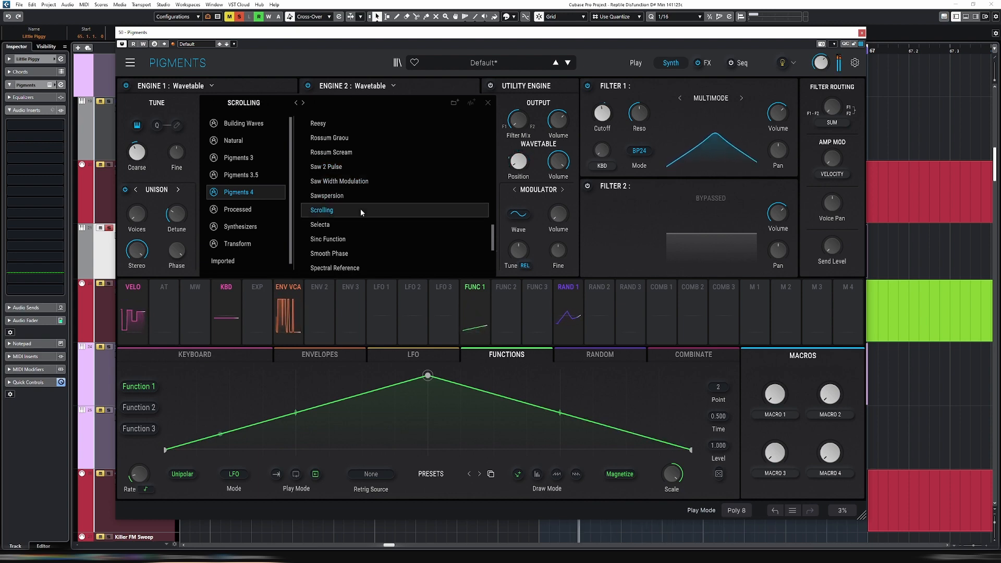
left_click(354, 225)
left_click(373, 240)
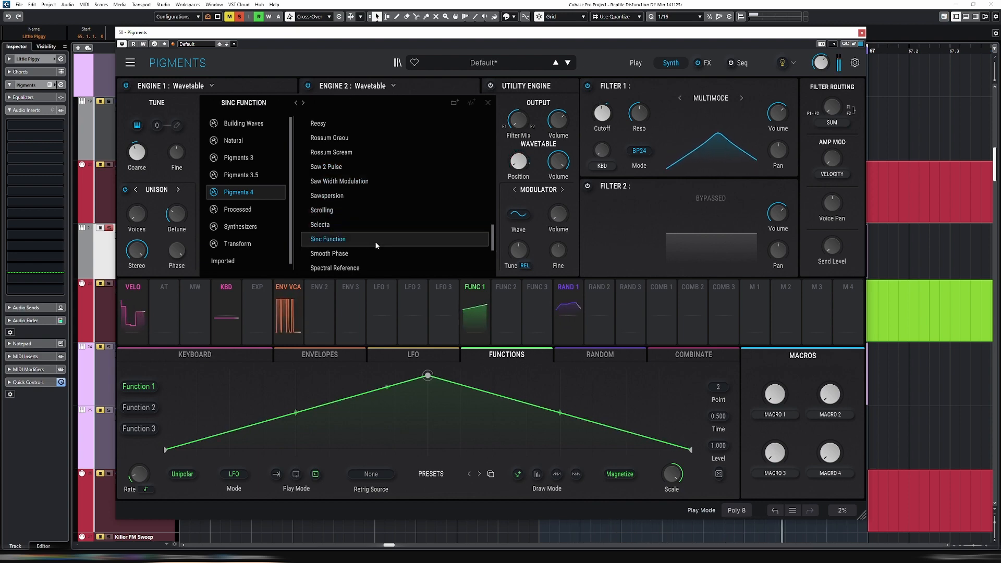
Audition Spectral Reference, Spectral Squeal, Super Wet and Sweep, and keep Tiouuu as Engine 2's wavetable
scroll(384, 223, "down", 1)
left_click(383, 227)
scroll(383, 224, "down", 2)
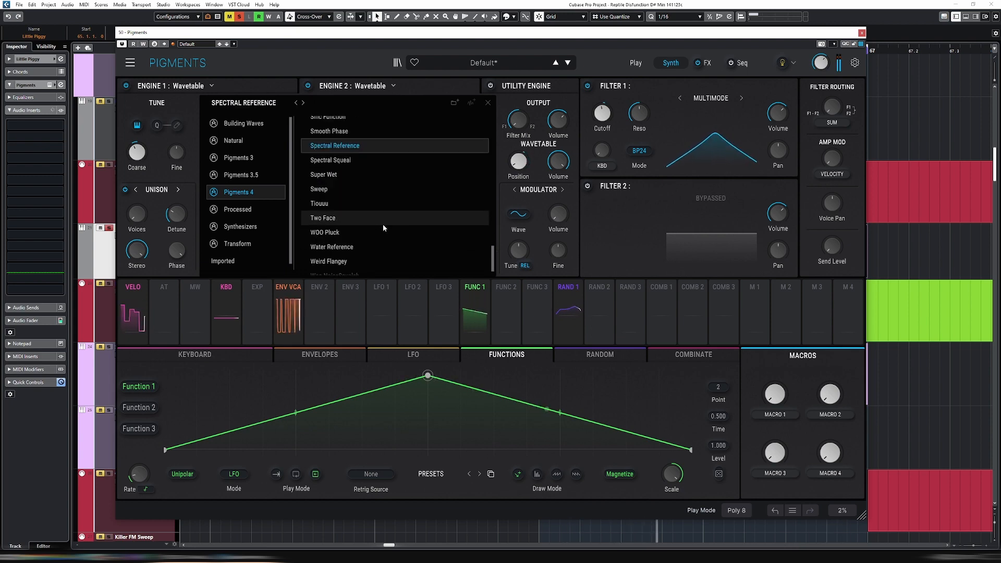
left_click(367, 163)
left_click(372, 148)
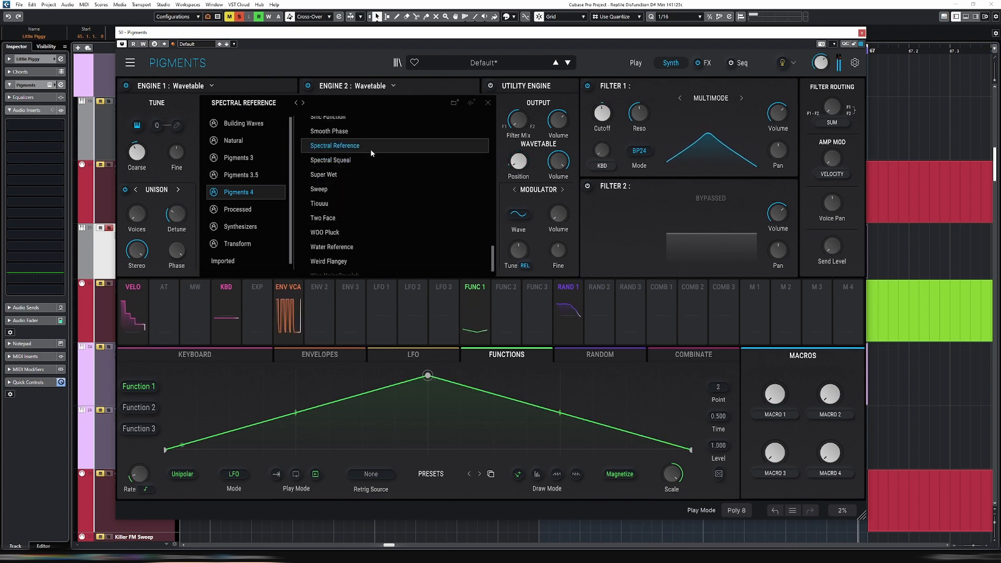
left_click(361, 161)
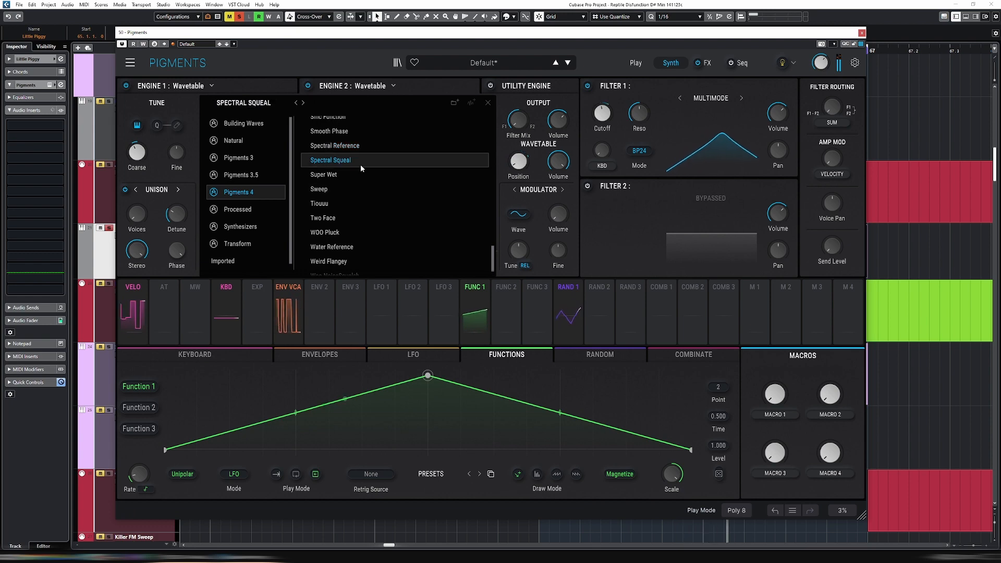
left_click(349, 172)
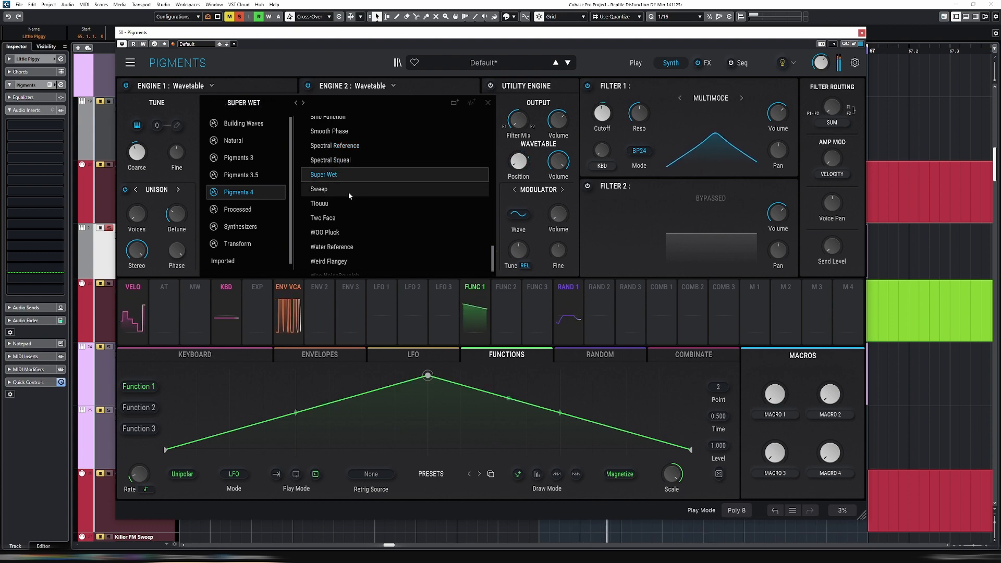
left_click(349, 192)
left_click(354, 204)
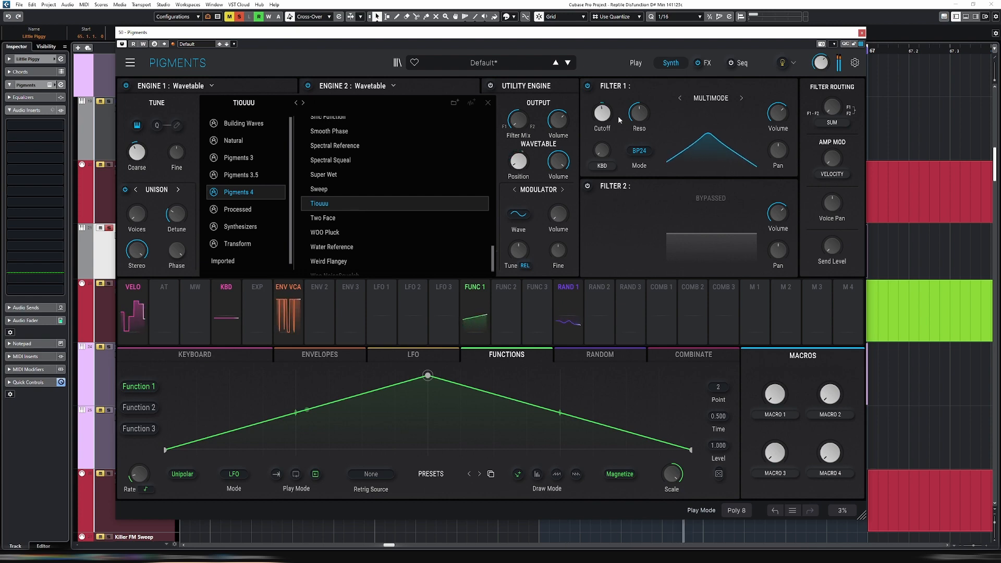
left_click(488, 103)
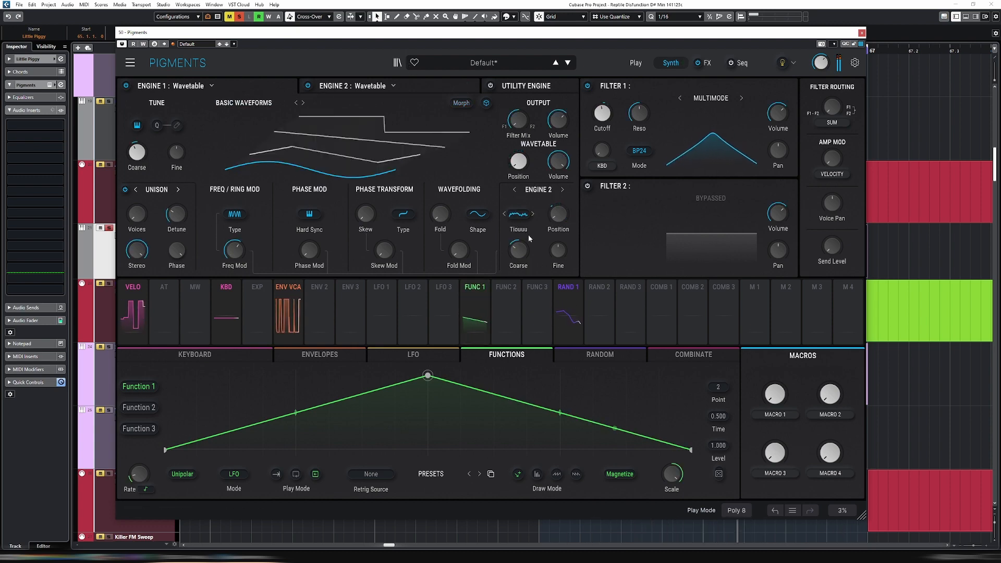
Lower the Engine 2 modulation source's Coarse tuning, and retune Filter 1 to a 412 Hz cutoff with less resonance
mouse_move(531, 243)
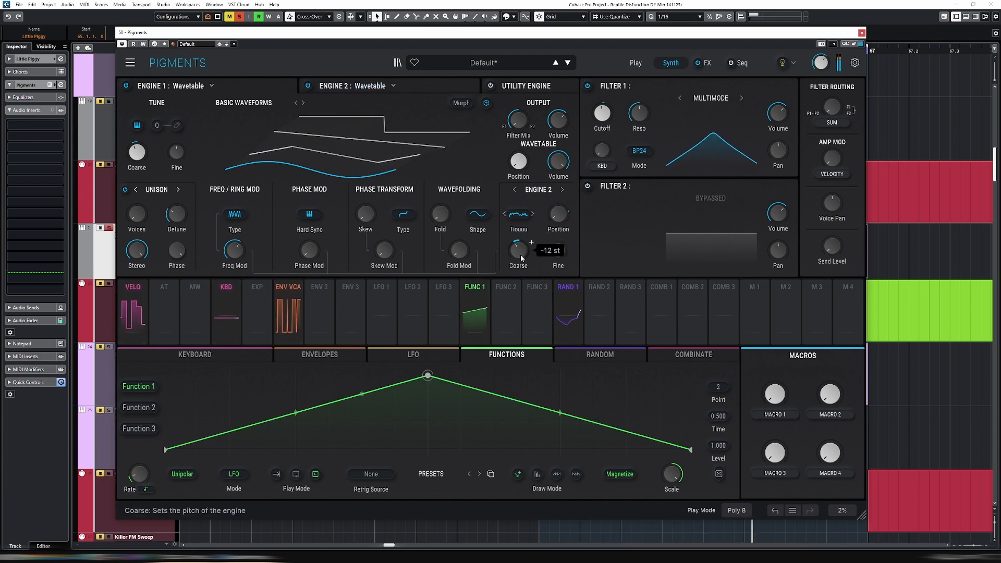
left_click_drag(519, 251, 519, 262)
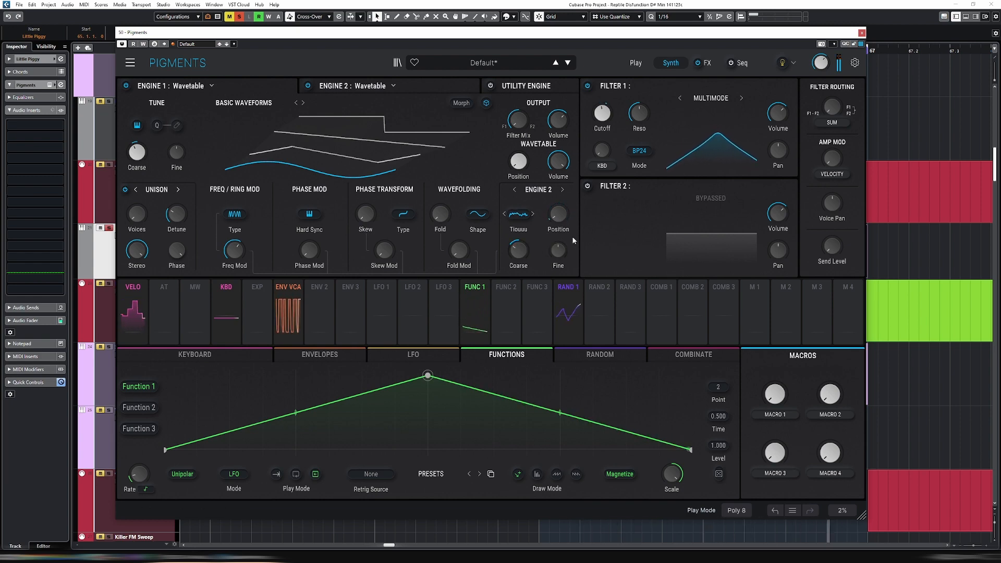
mouse_move(602, 112)
left_click_drag(602, 113, 603, 108)
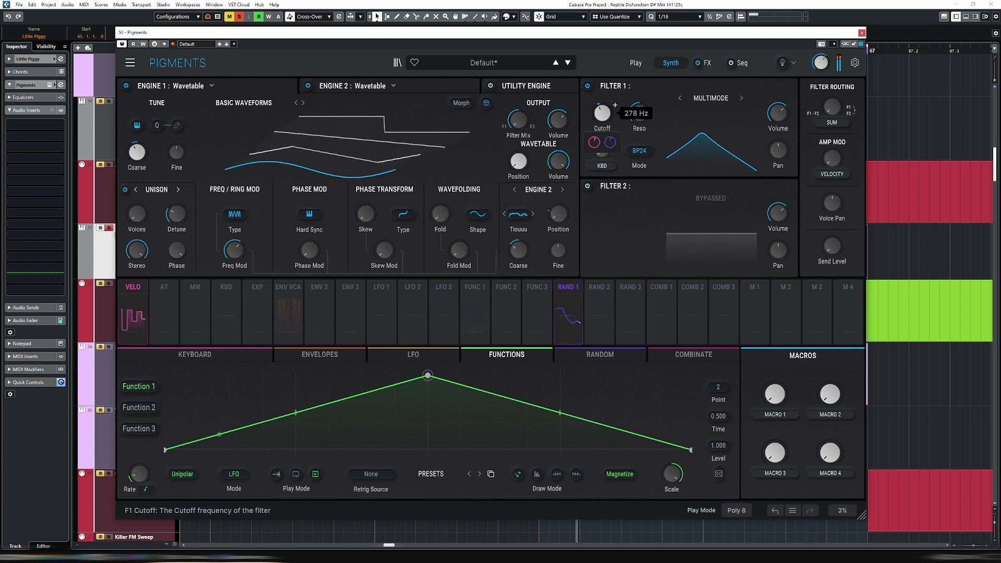
left_click_drag(639, 113, 639, 118)
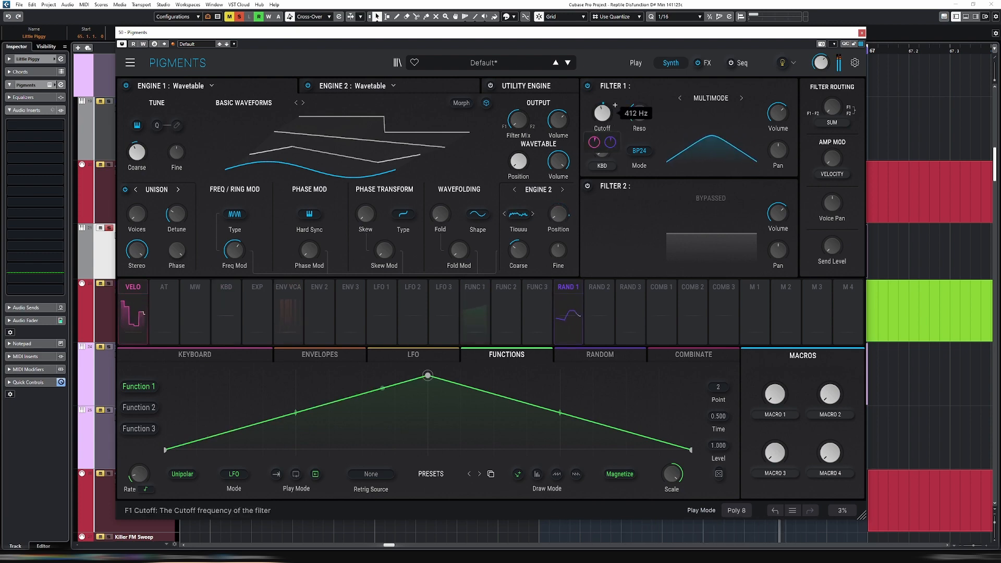
Raise Engine 1's Wavefolding Fold amount to about 2.52
mouse_move(518, 251)
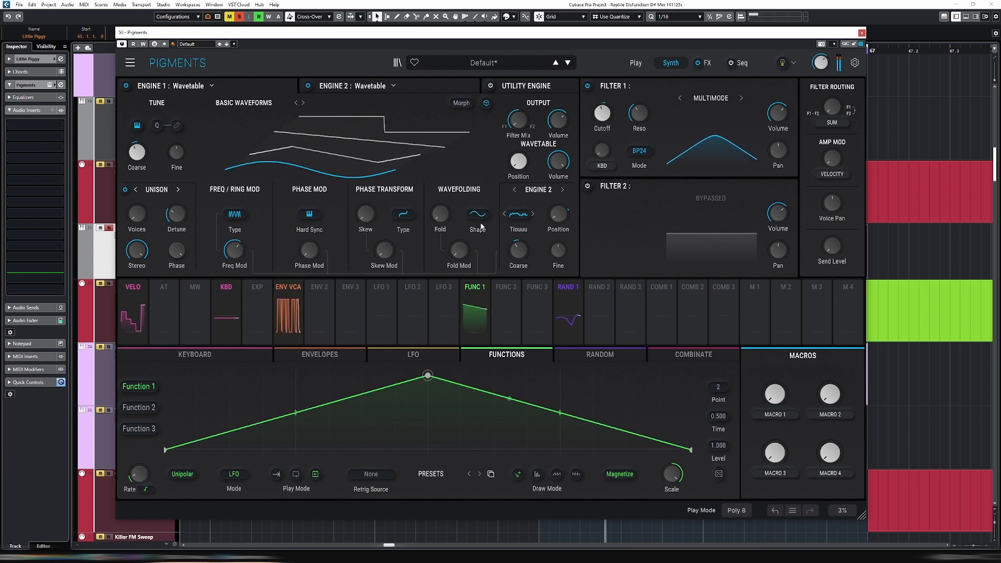
left_click_drag(440, 214, 453, 206)
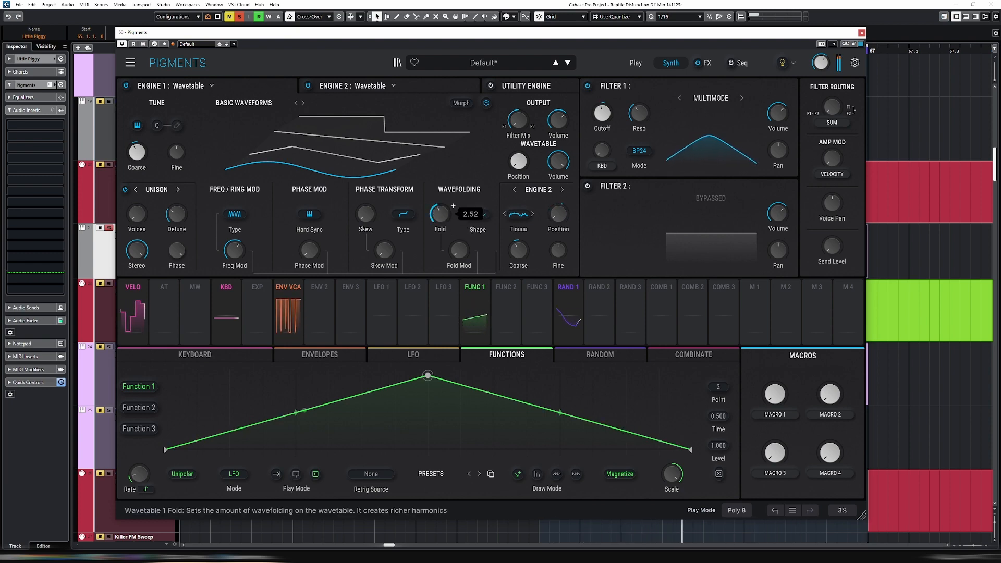
Raise the Wavefolding Fold Mod amount and set the Engine 2 modulator's Coarse tuning to -28 st
left_click_drag(470, 262, 472, 243)
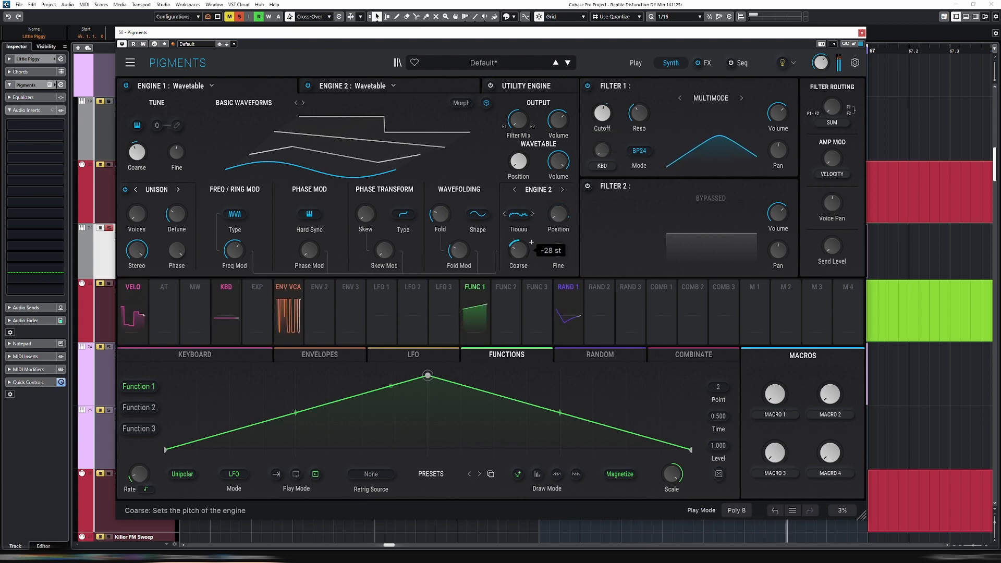
mouse_move(616, 105)
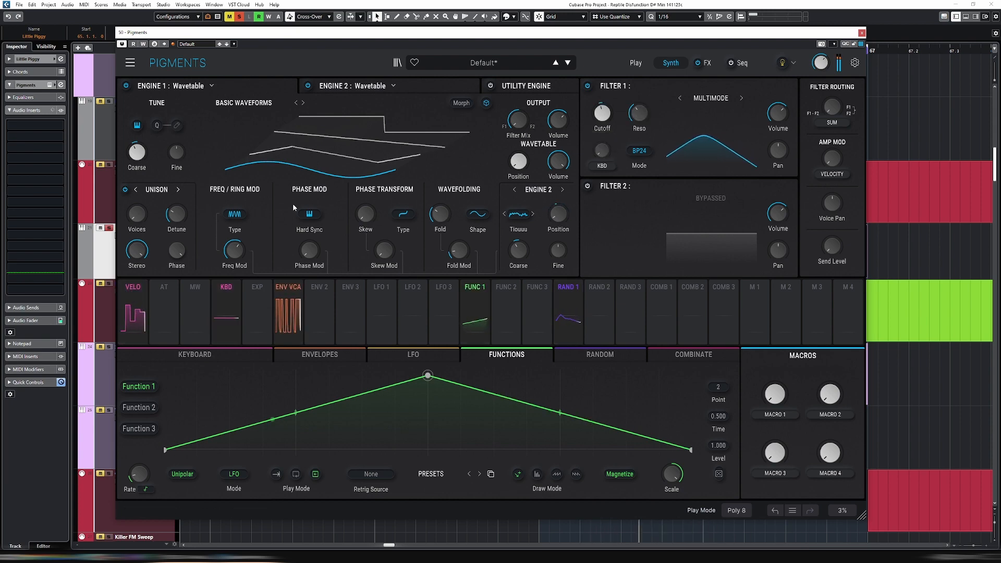
Add a Multi Filter to FX B's empty third slot and set its mode to HP
left_click(704, 63)
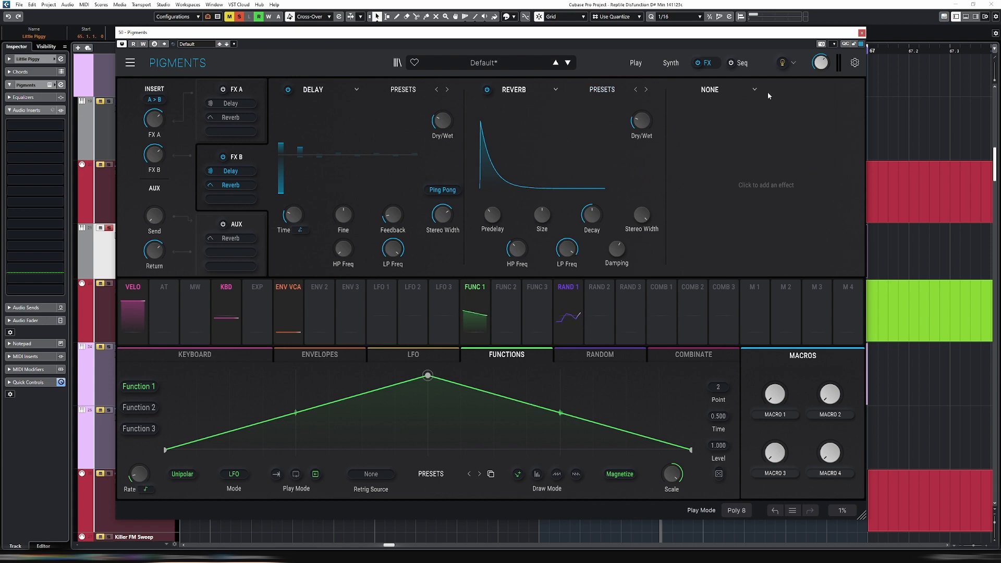
left_click(721, 90)
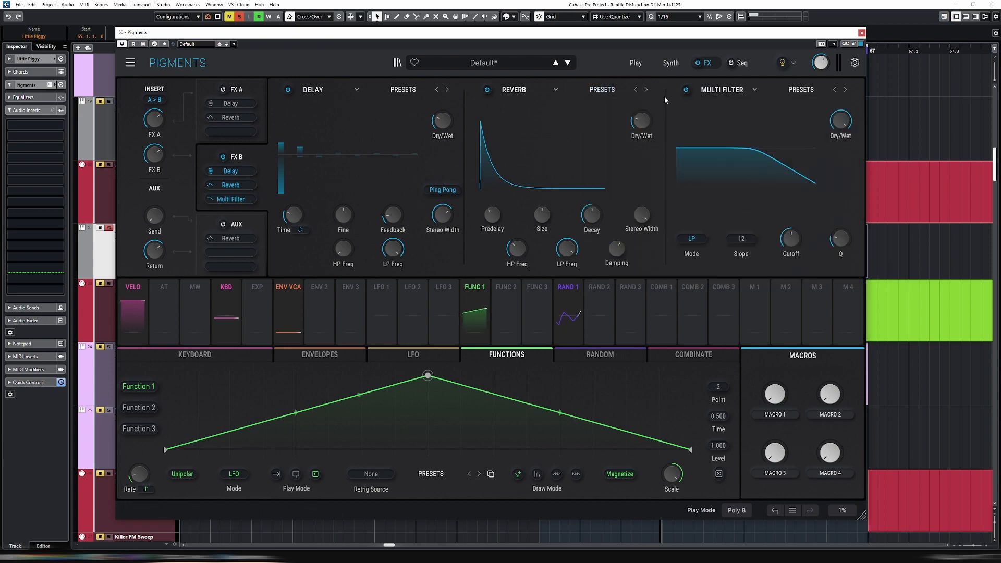
left_click(696, 240)
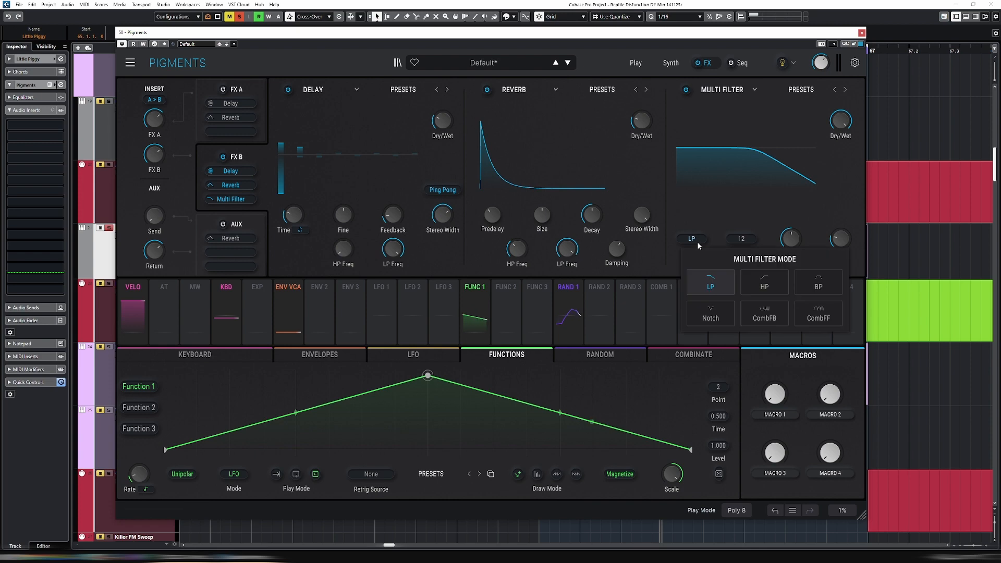
left_click(775, 289)
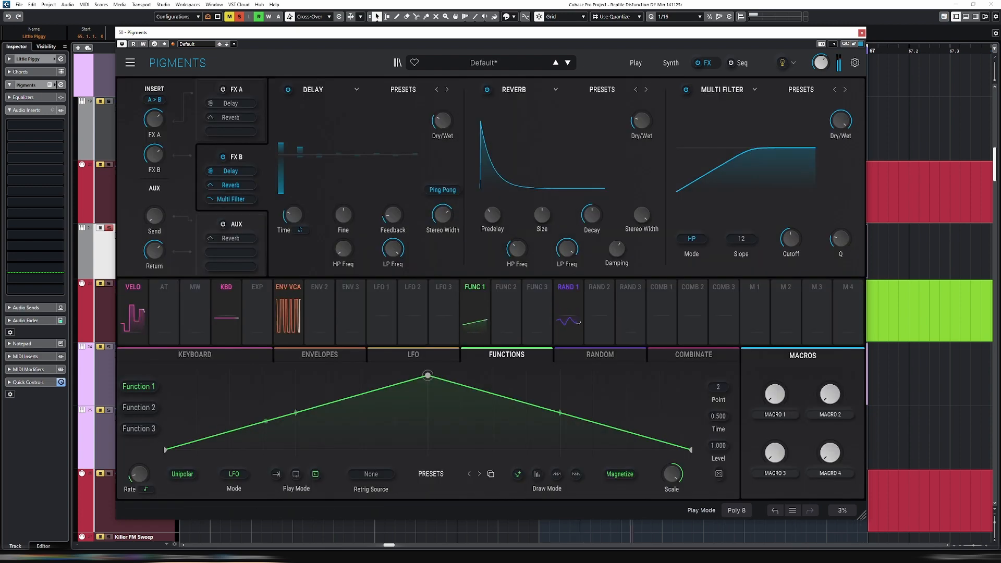
Enable FX A, replace its Delay with a Distortion effect, and change the algorithm from Soft Clip to Distortion
left_click(248, 94)
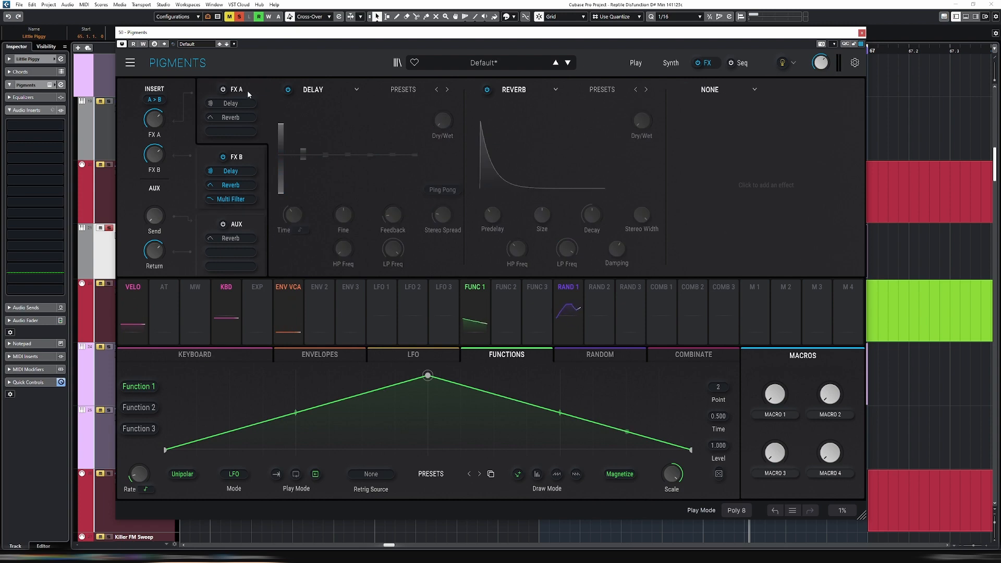
left_click(356, 90)
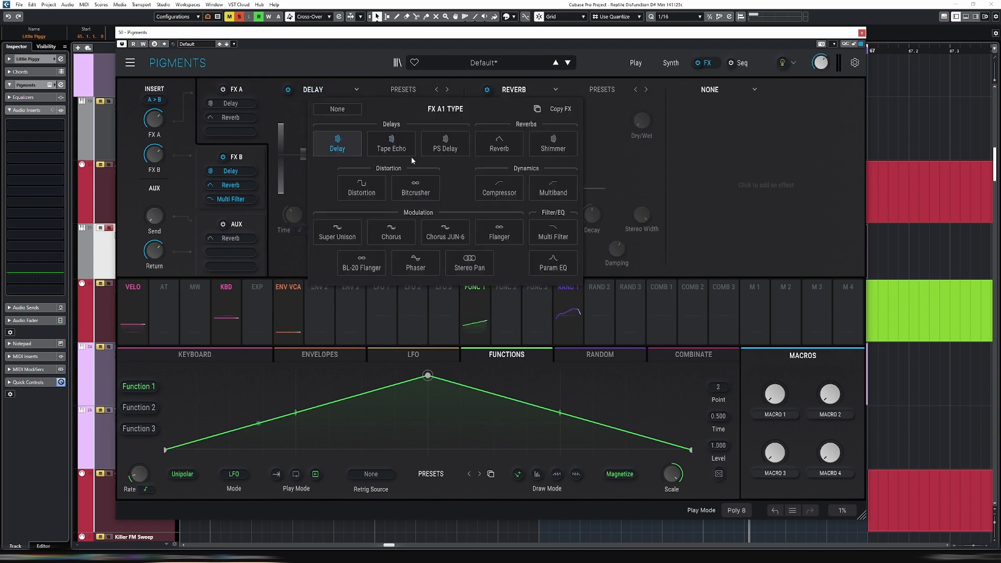
left_click(377, 192)
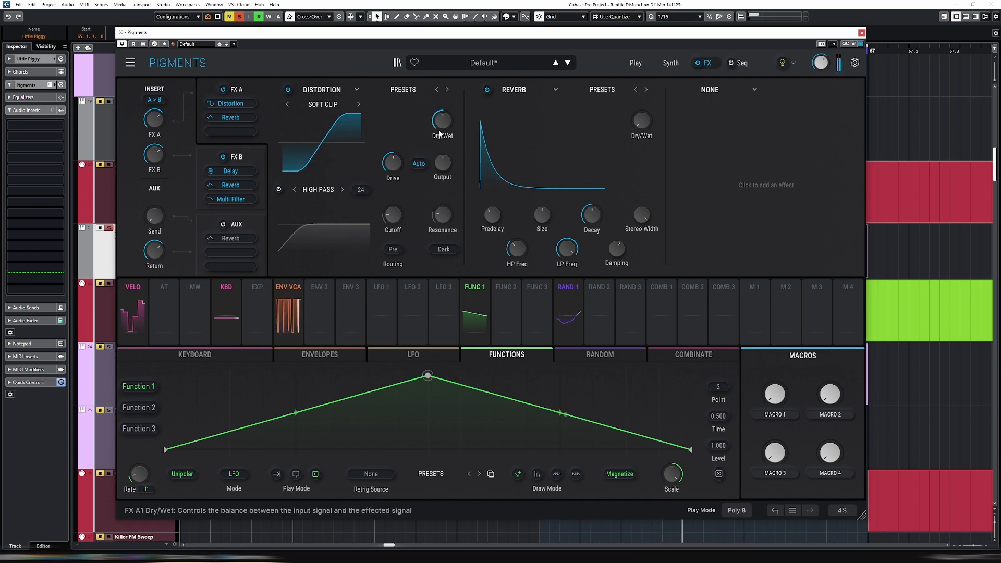
left_click(358, 105)
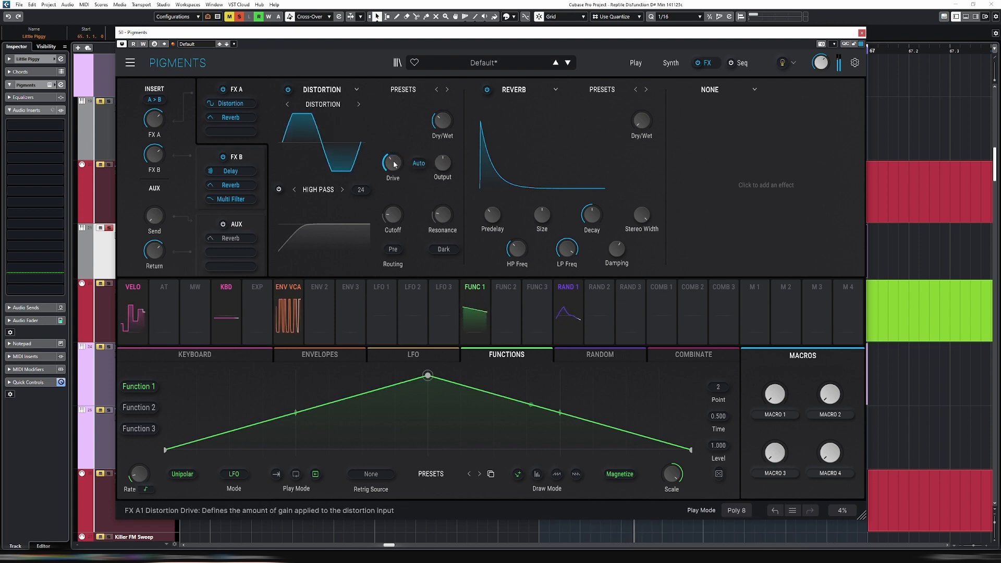
Slow down the rate of Random 1, the source modulating Filter 1's cutoff
left_click(671, 63)
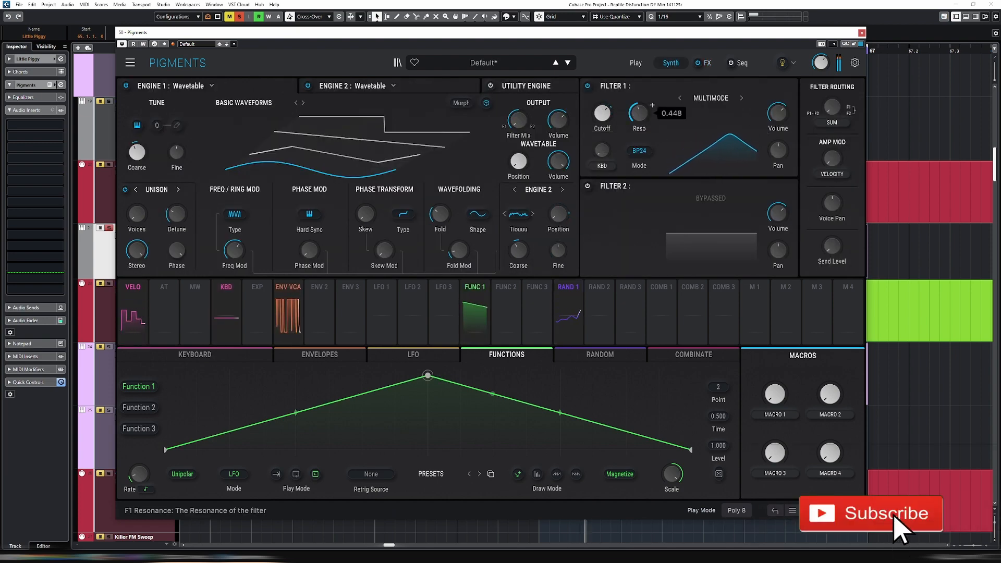
left_click(566, 287)
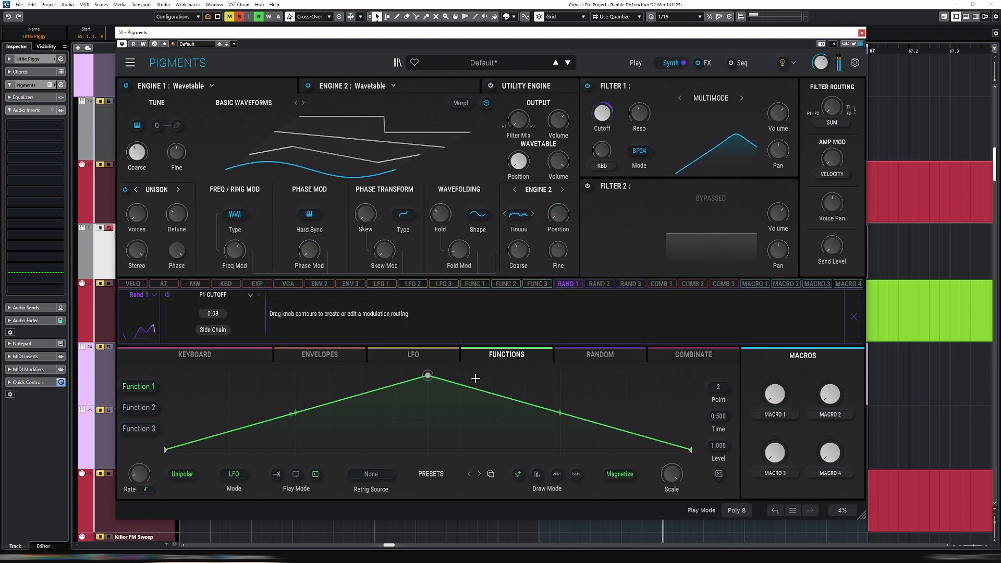
left_click(598, 356)
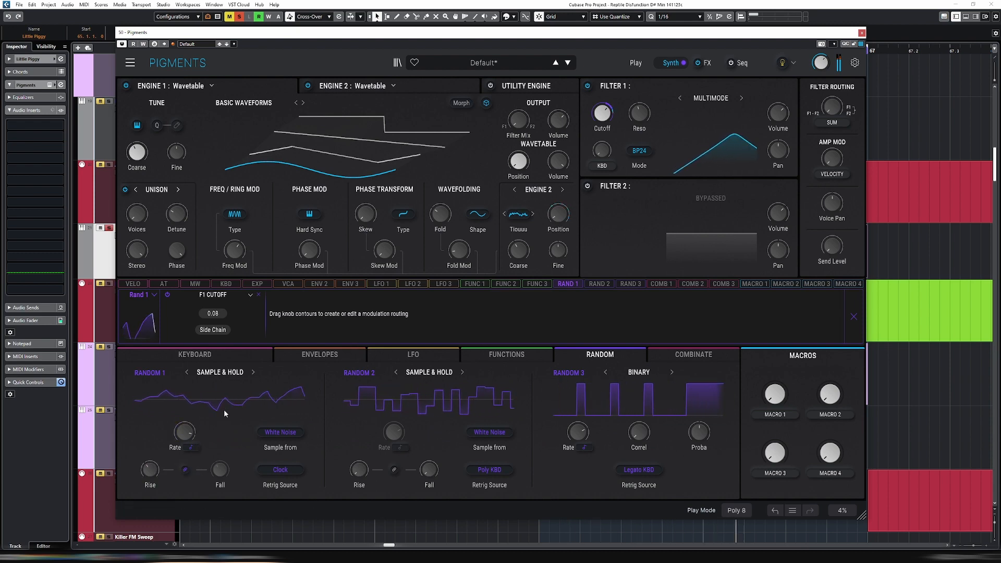
mouse_move(185, 432)
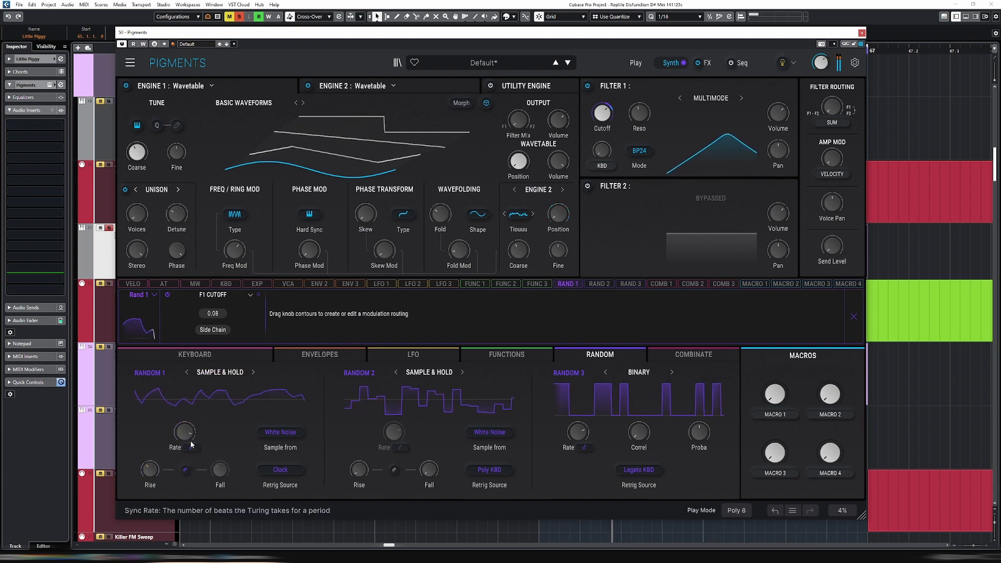
left_click_drag(184, 433, 184, 459)
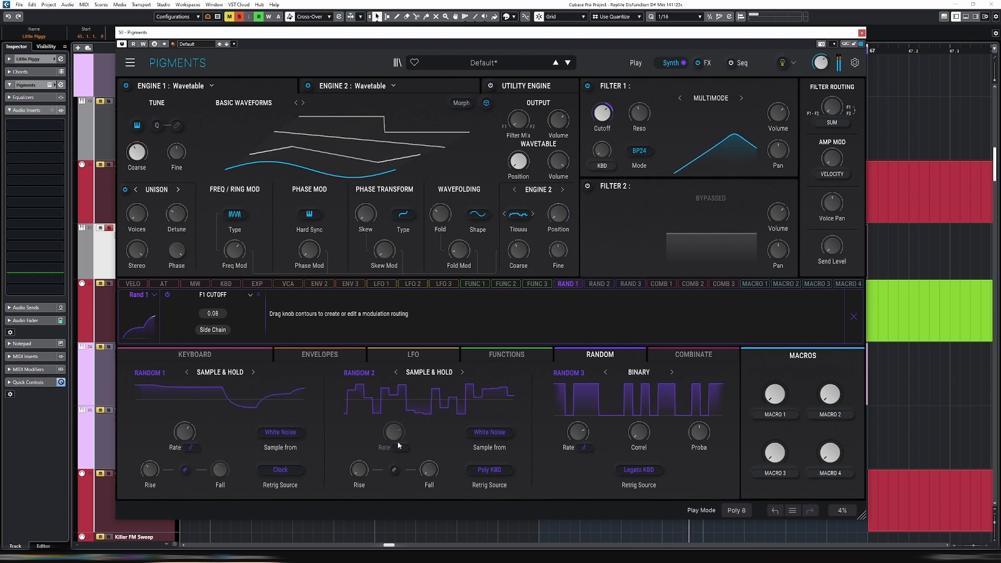
mouse_move(606, 120)
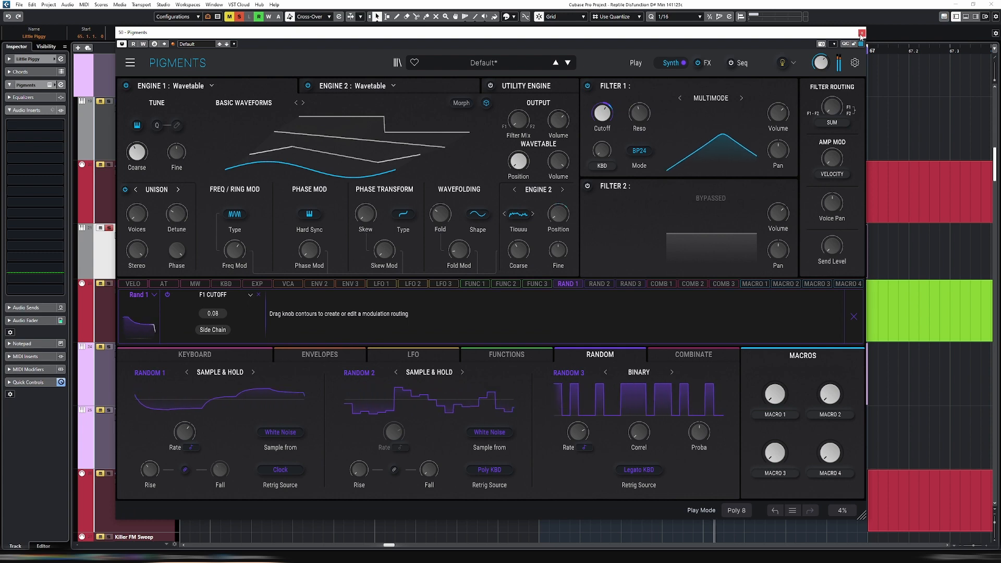
Close the synth window, mute most notes in the Little Piggy part at bar 65, and loop that part
left_click(862, 32)
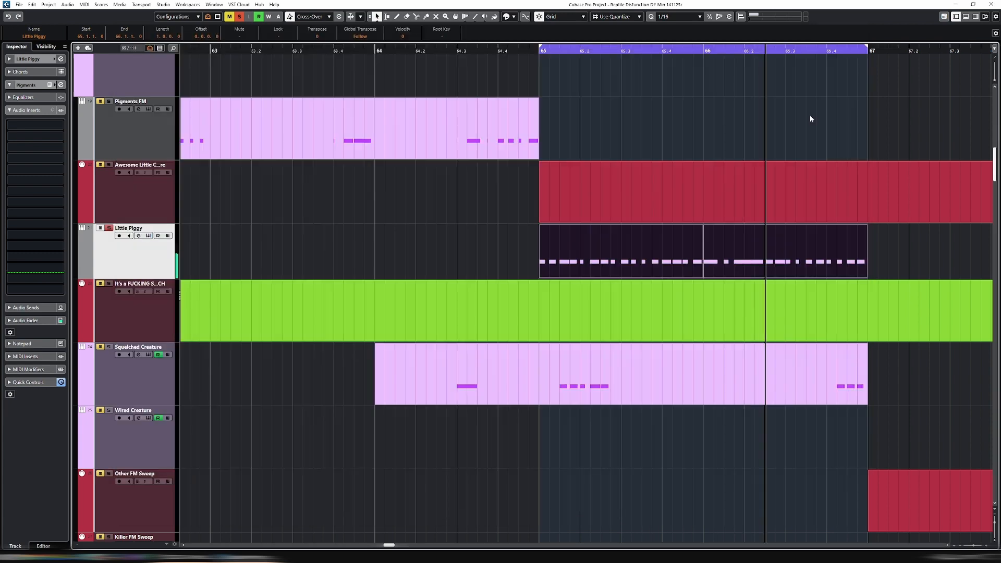
double_click(680, 247)
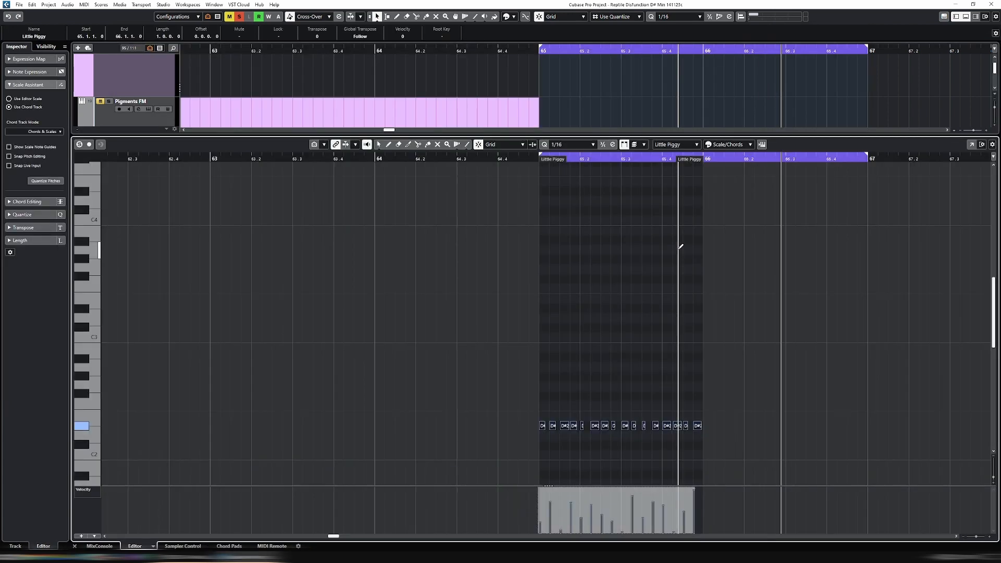
left_click(646, 279)
key("Delete")
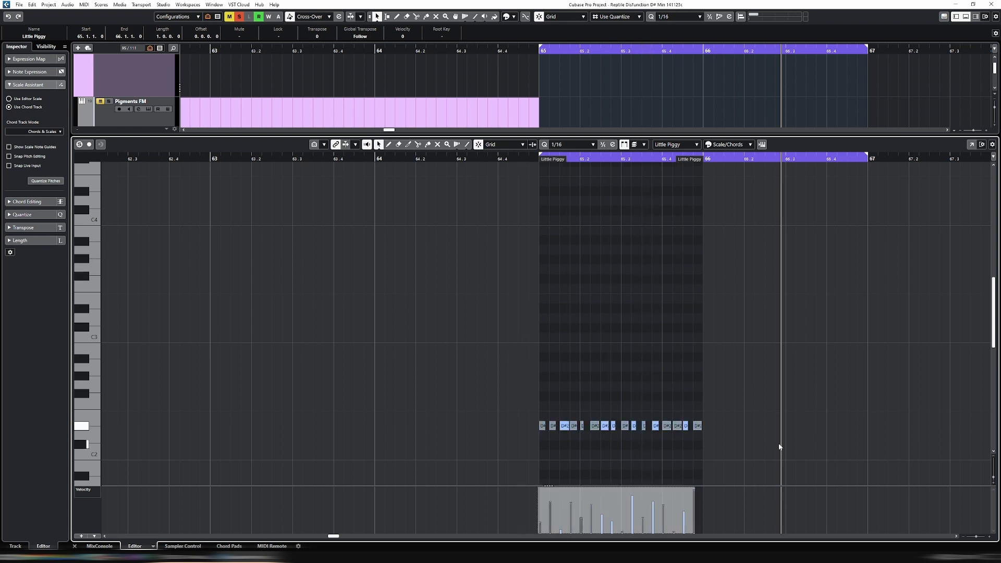
key("Return")
key("shift+g")
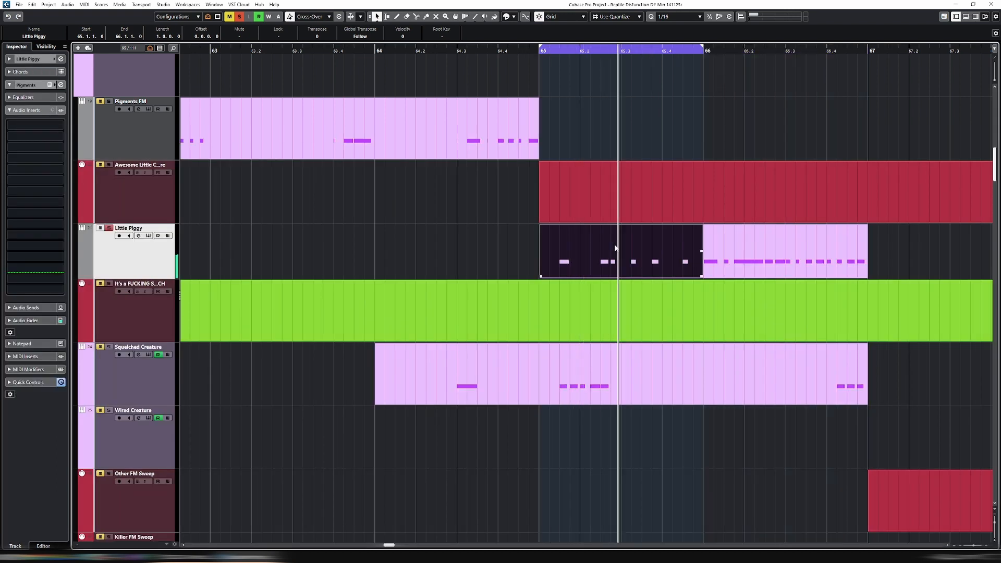
Loop the Little Piggy part at bar 66 and mute a scattered selection of its notes
left_click(803, 251)
key("Return")
left_click_drag(659, 318, 924, 426)
key("Return")
key("shift+g")
key("Return")
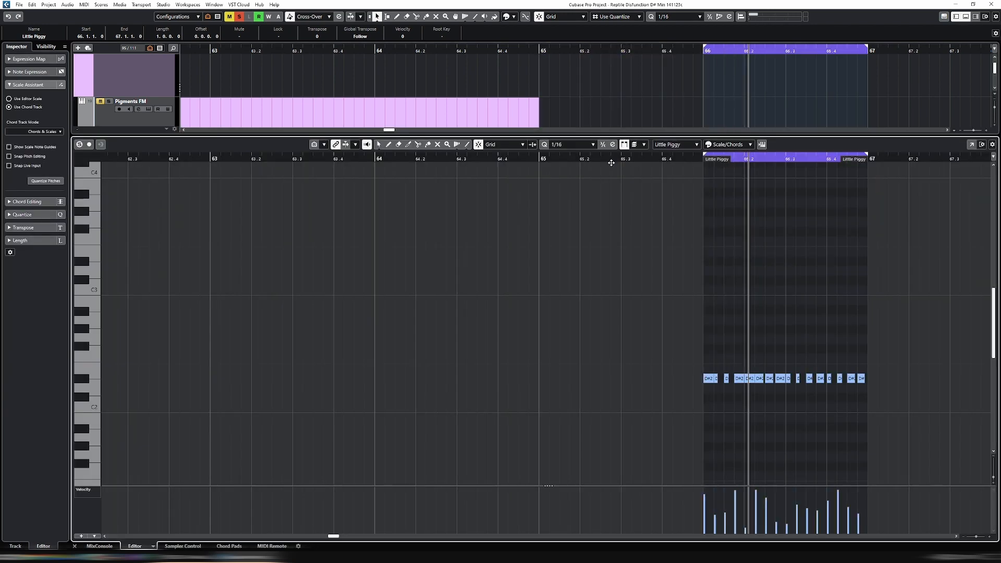
key("Return")
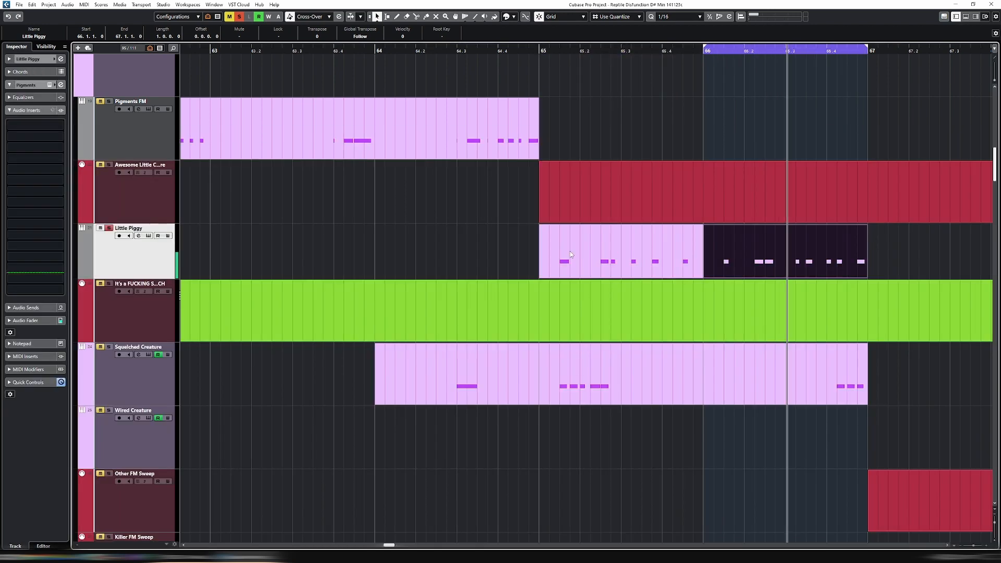
Set the loop range across both Little Piggy parts, from bar 65 to bar 67, and clear the selection
left_click_drag(894, 248, 592, 269)
key("shift+g")
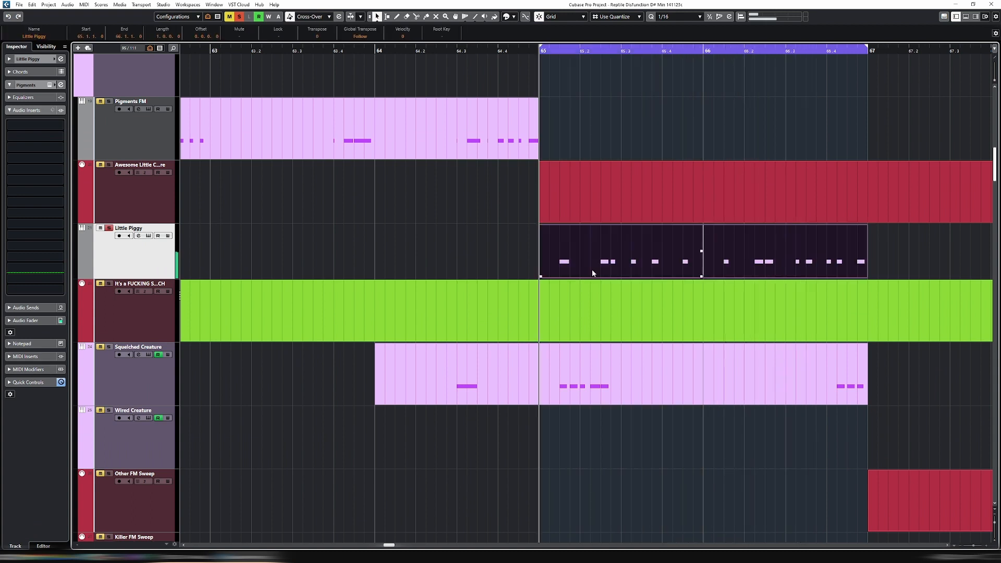
key("ctrl+shift+a")
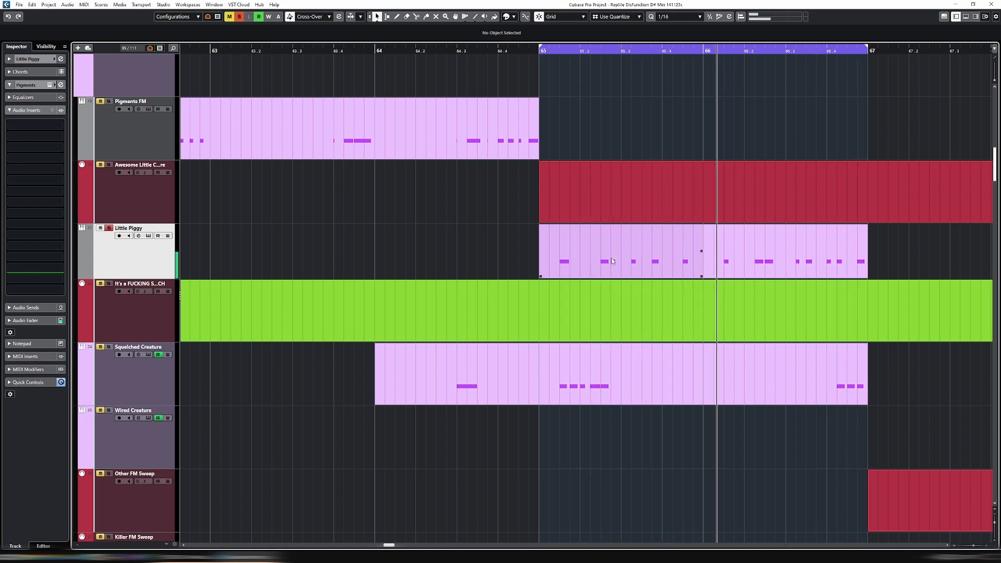
Unsolo and mute Little Piggy, and loop bar 65 to hear the Squelched Creature part in the full arrangement
left_click(593, 269)
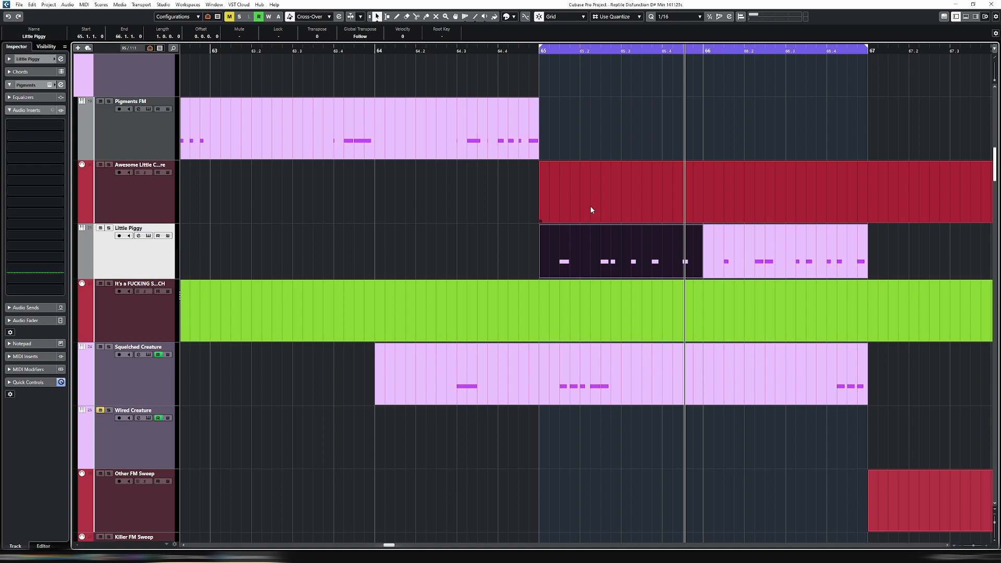
scroll(590, 205, "up", 12)
scroll(580, 221, "down", 6)
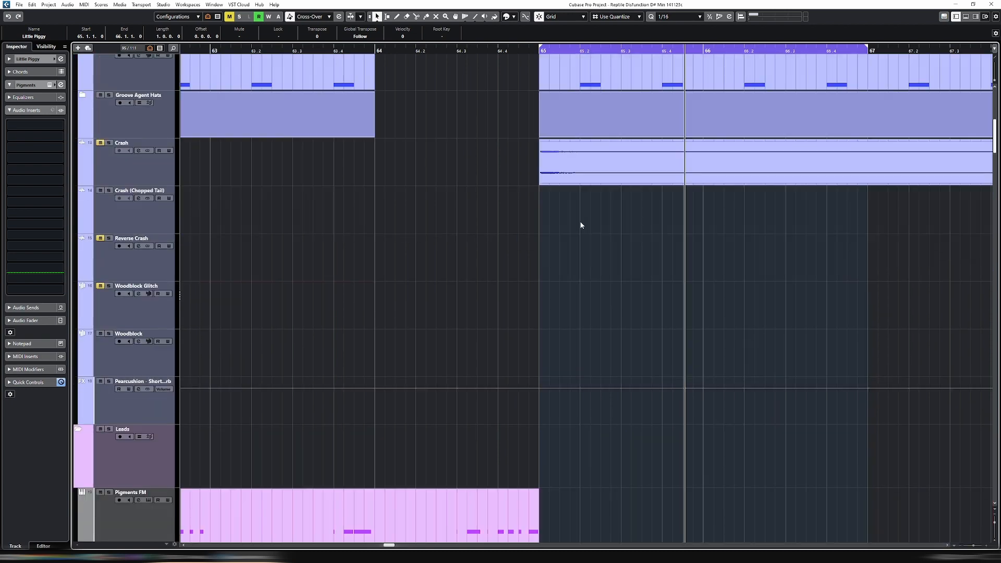
scroll(584, 227, "down", 2)
scroll(549, 232, "up", 5)
scroll(614, 267, "down", 10)
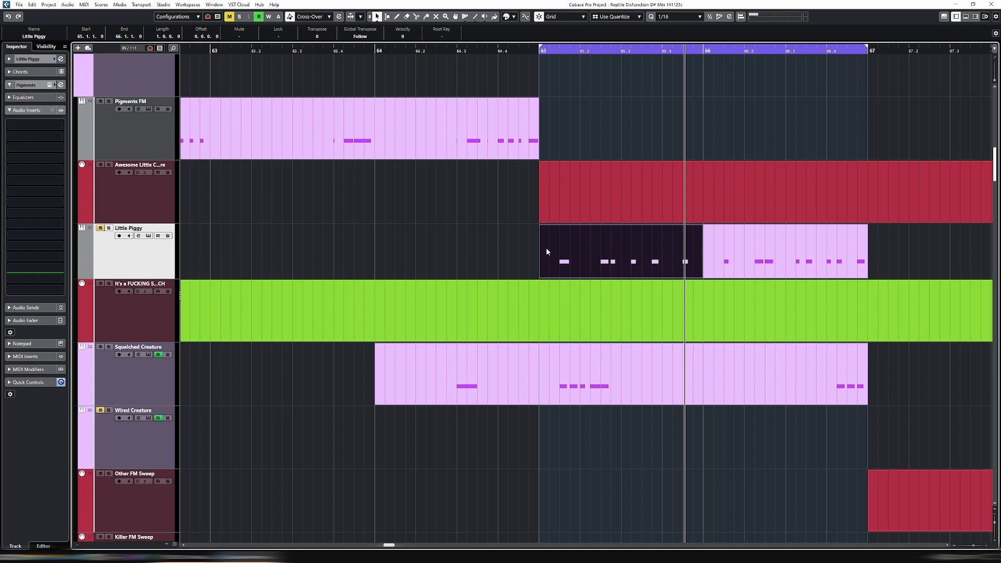
key("shift+g")
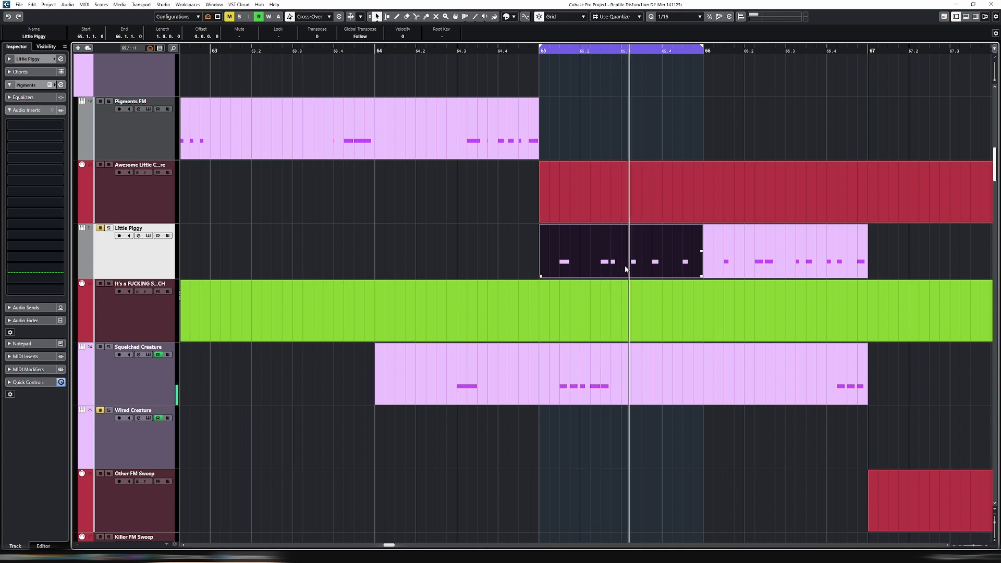
left_click(614, 378)
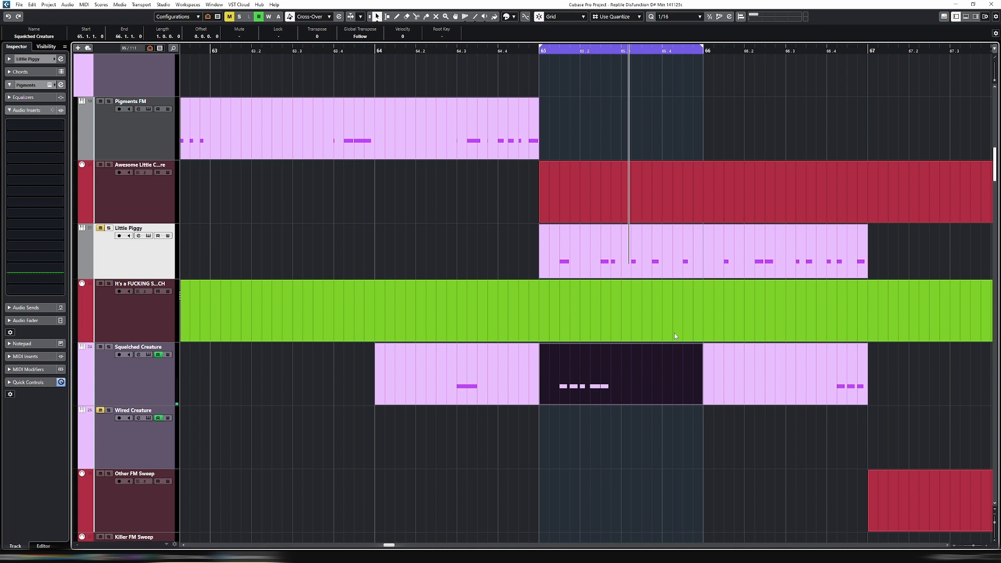
Delete every note in the bar 65 Little Piggy part except the D#2 at 65.3
key("Return")
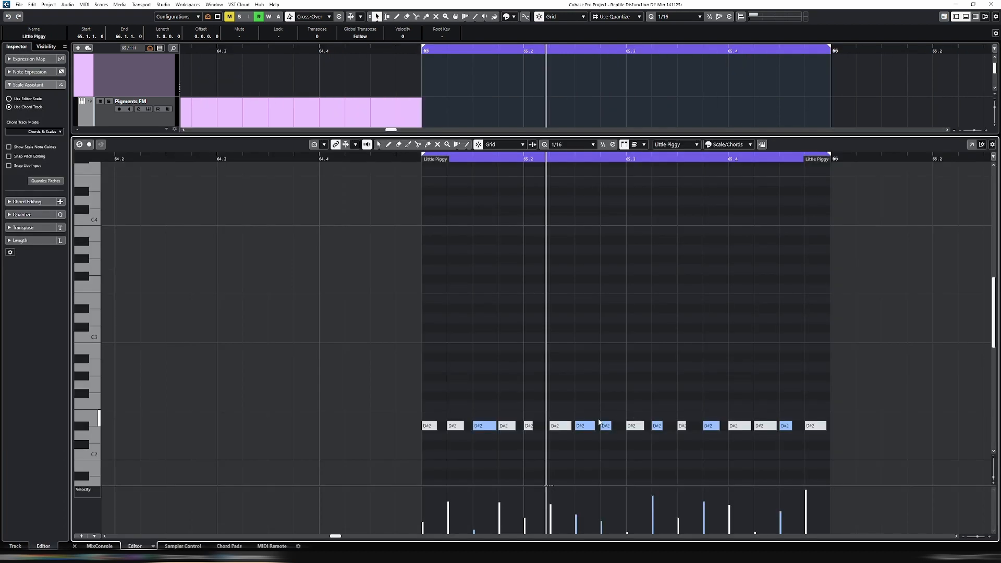
left_click_drag(459, 441, 608, 455)
key("Delete")
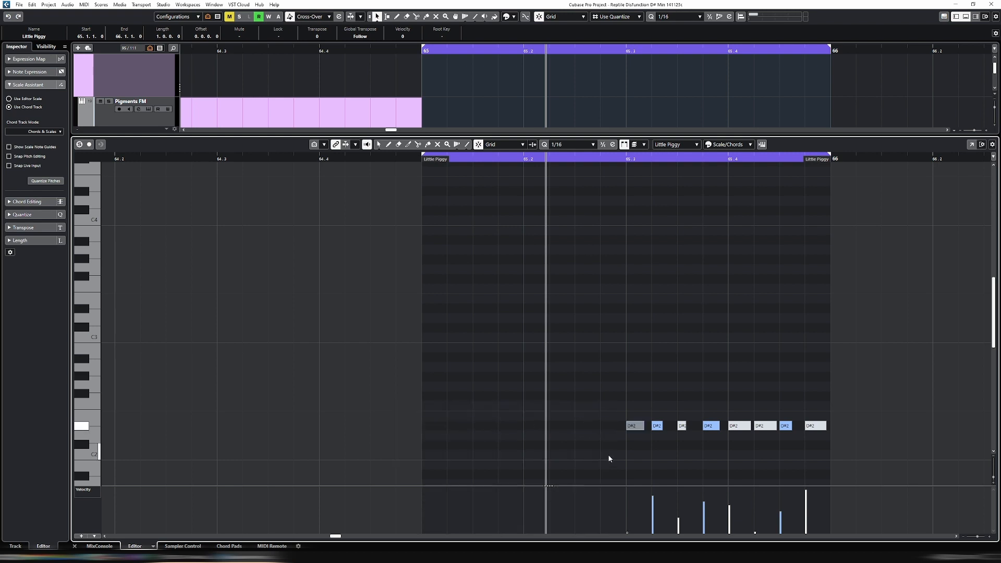
key("Return")
key("Return")
left_click_drag(655, 415, 865, 442)
key("Delete")
Lengthen the remaining D#2 to a full sixteenth, repeat it to make three consecutive notes, and play the unmuted part
left_click_drag(644, 427, 648, 428)
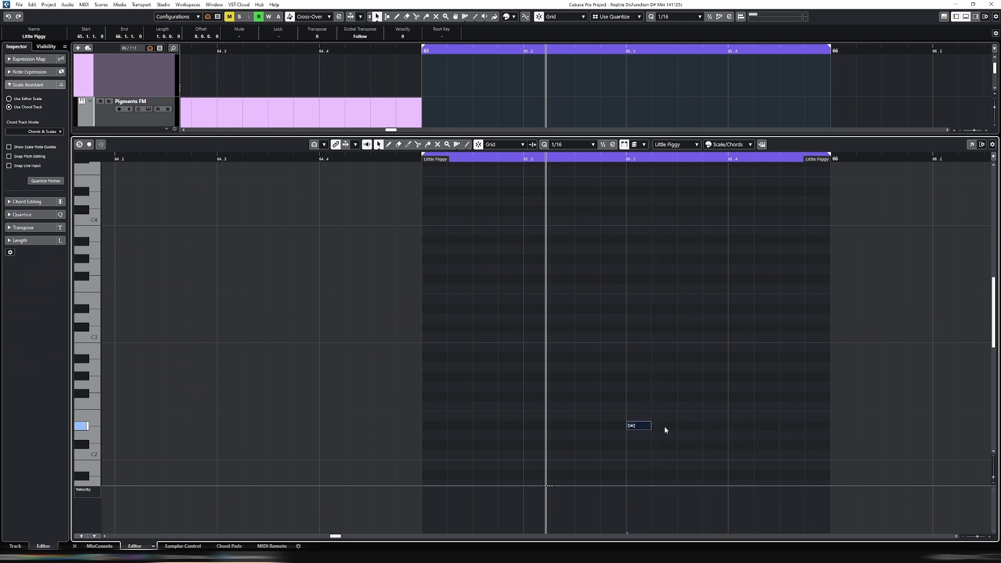
key("Return")
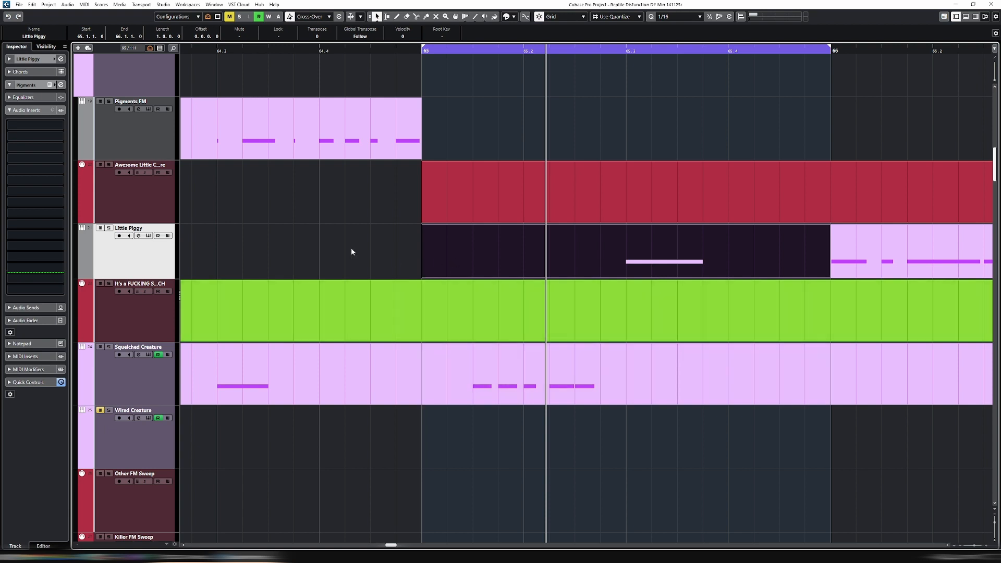
left_click(483, 246)
key("space")
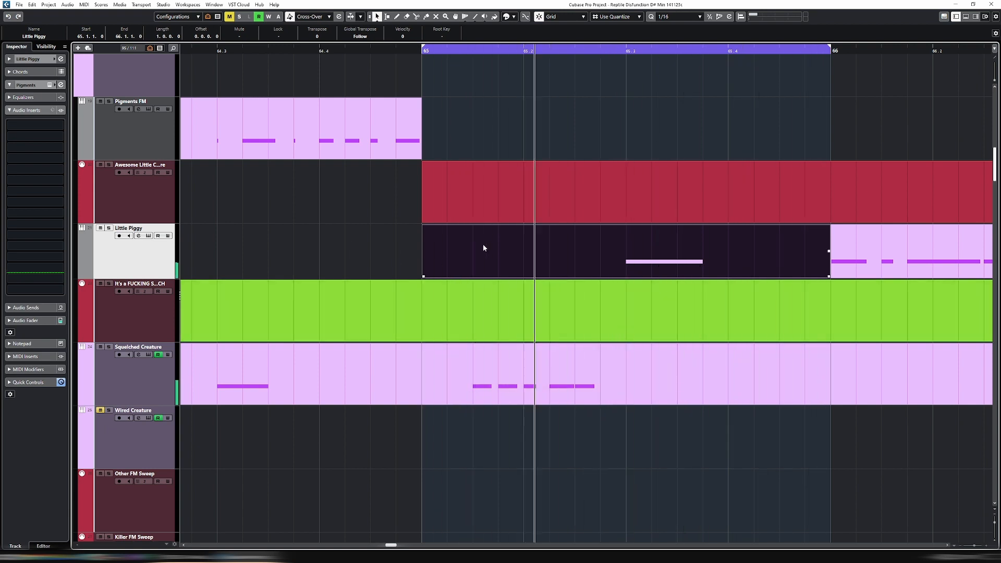
Open the bar 65 Little Piggy part and randomize the lengths and velocities of its three D#2 notes
left_click(646, 289)
key("Return")
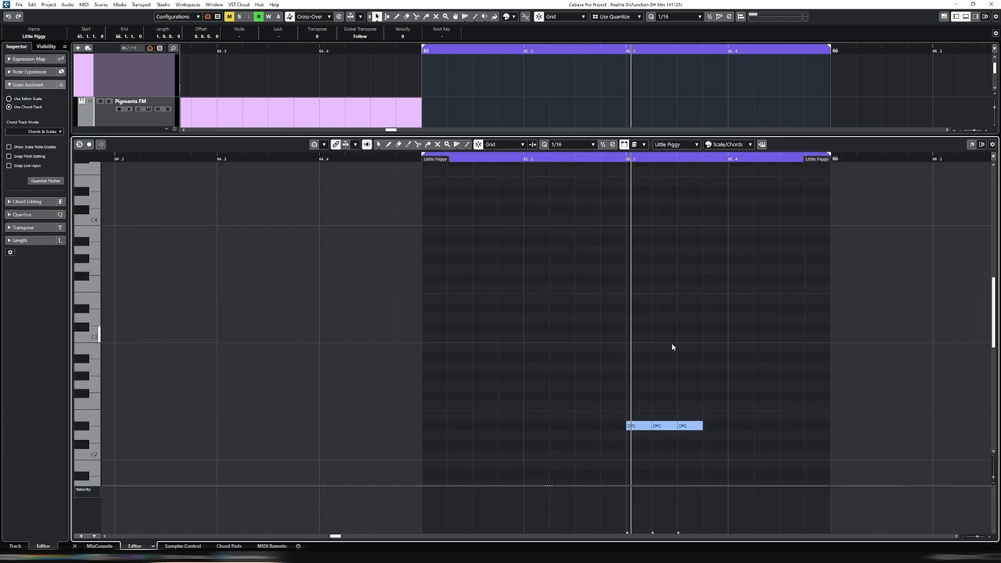
left_click_drag(592, 411, 750, 438)
key("ctrl+z")
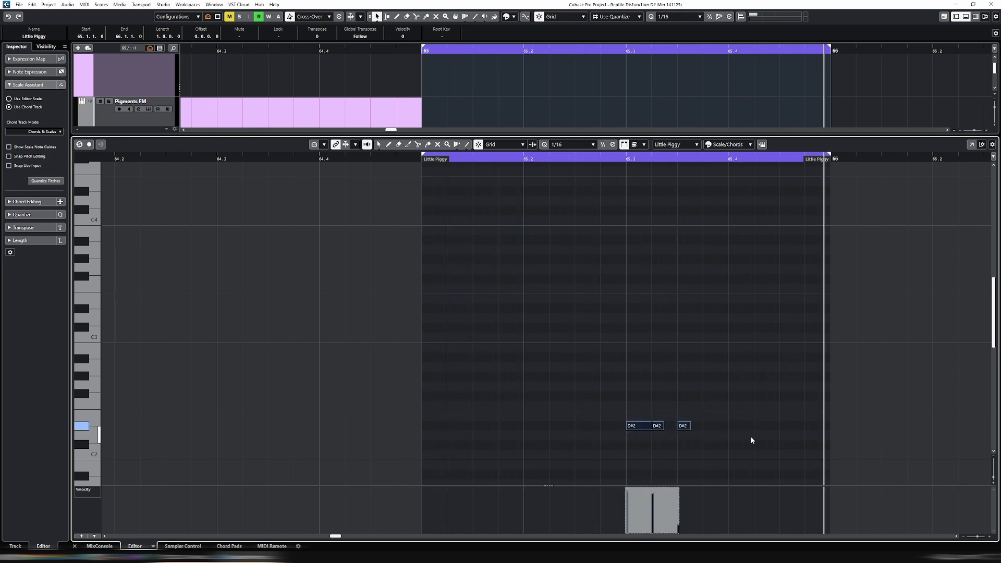
key("alt+r")
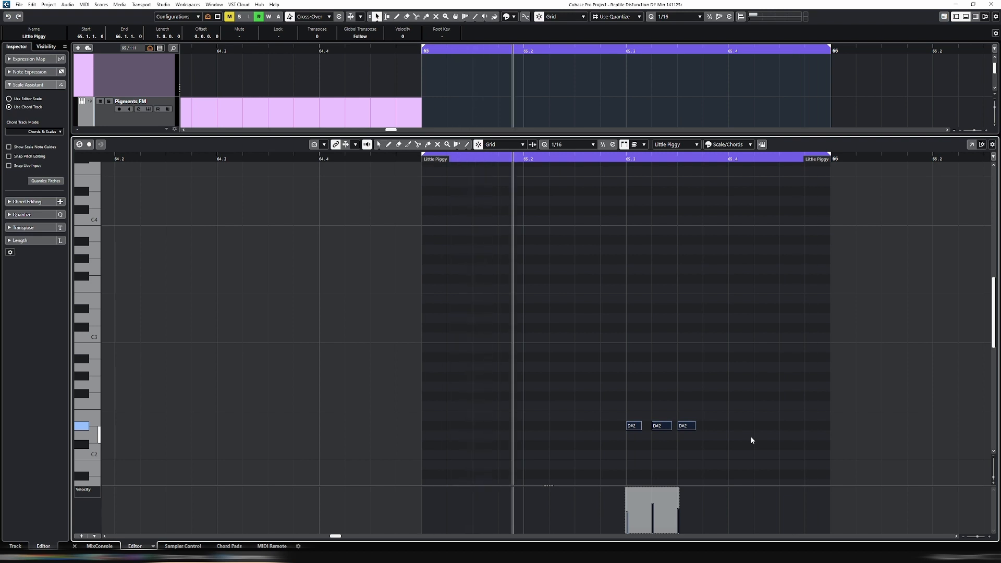
Duplicate the last D#2, set the quantize grid to 1/32, and place the copy at 65.4
left_click_drag(676, 395, 702, 447)
key("ctrl+d")
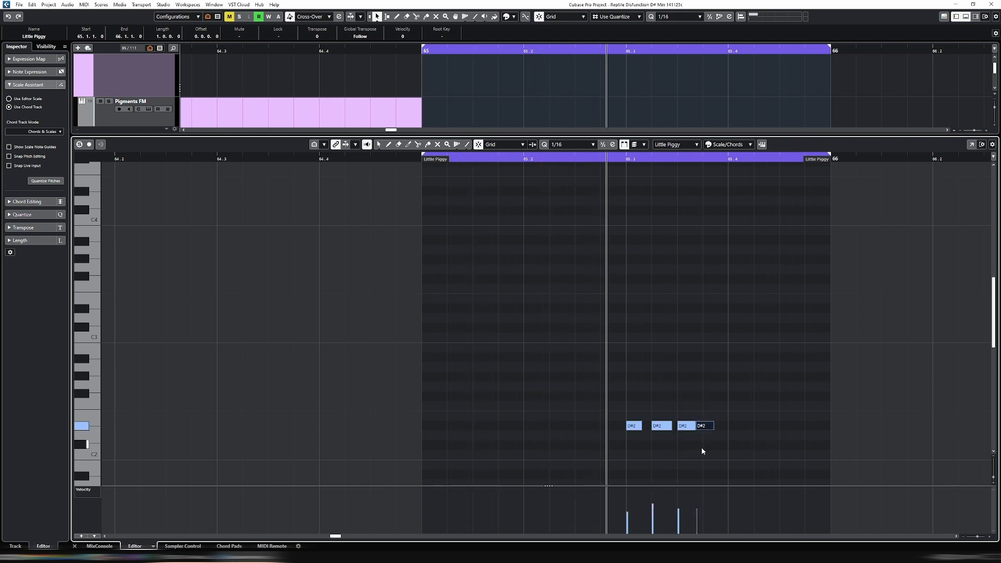
key("ctrl+Right")
key("alt+6")
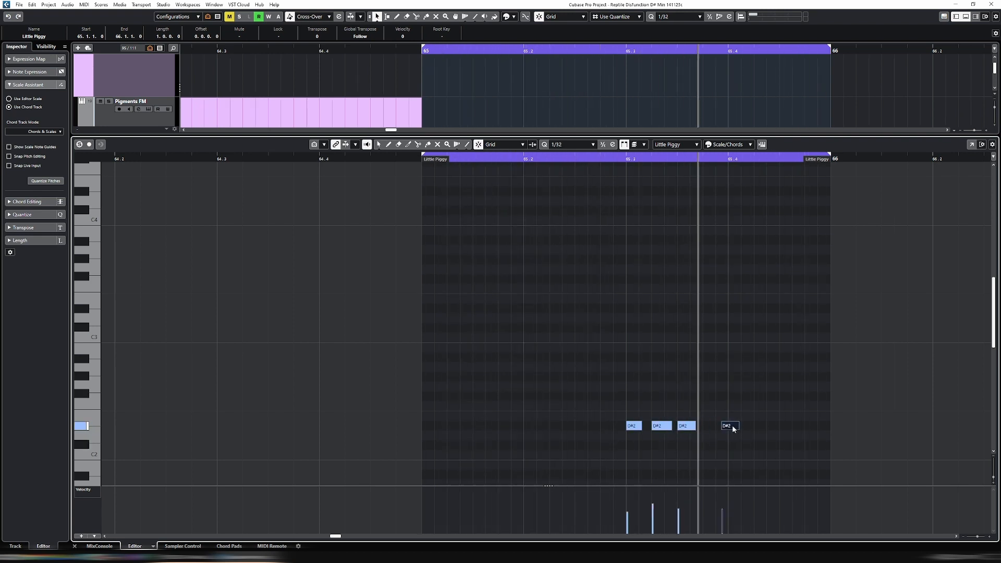
left_click_drag(728, 426, 735, 426)
Randomize the lengths and velocities of all four D#2 notes, listen in the arrangement, and randomize them again for another variation
left_click_drag(580, 405, 765, 436)
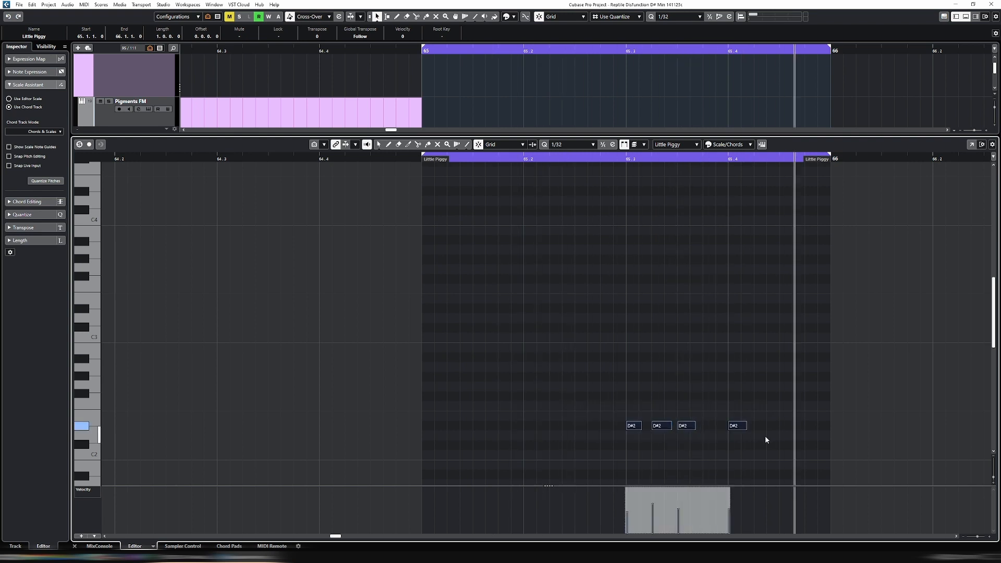
left_click_drag(551, 397, 823, 447)
key("alt+r")
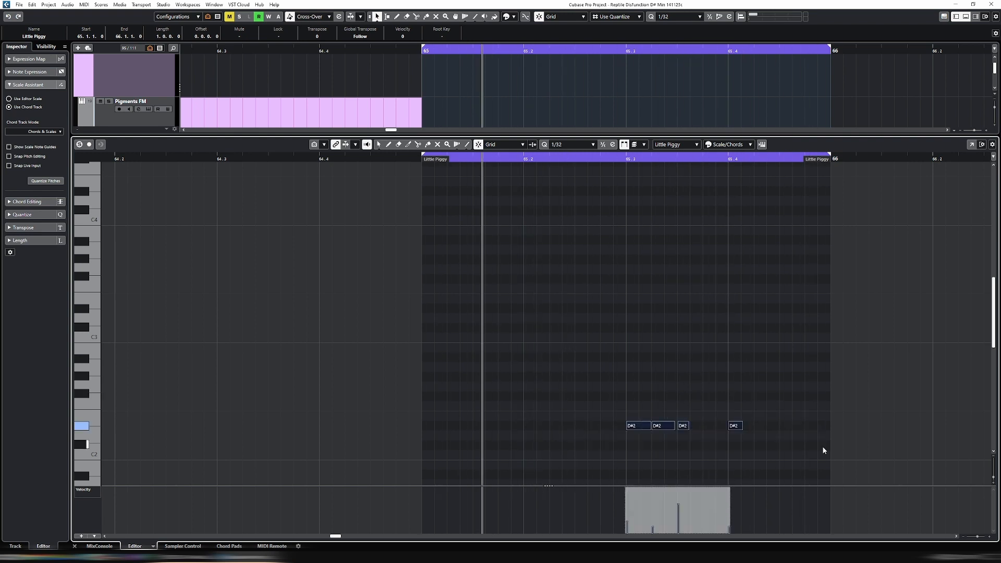
key("ctrl+e")
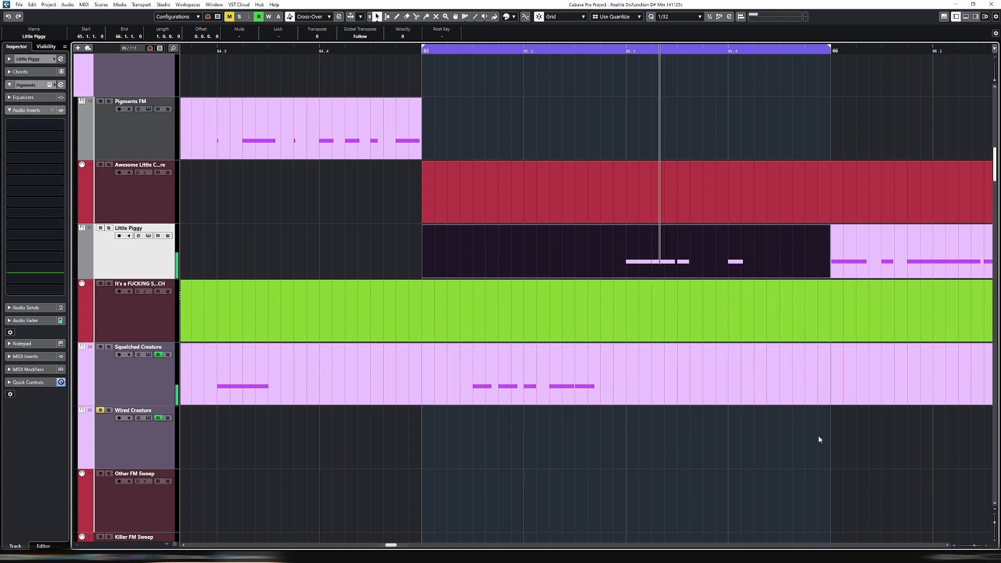
key("ctrl+e")
key("ctrl+a")
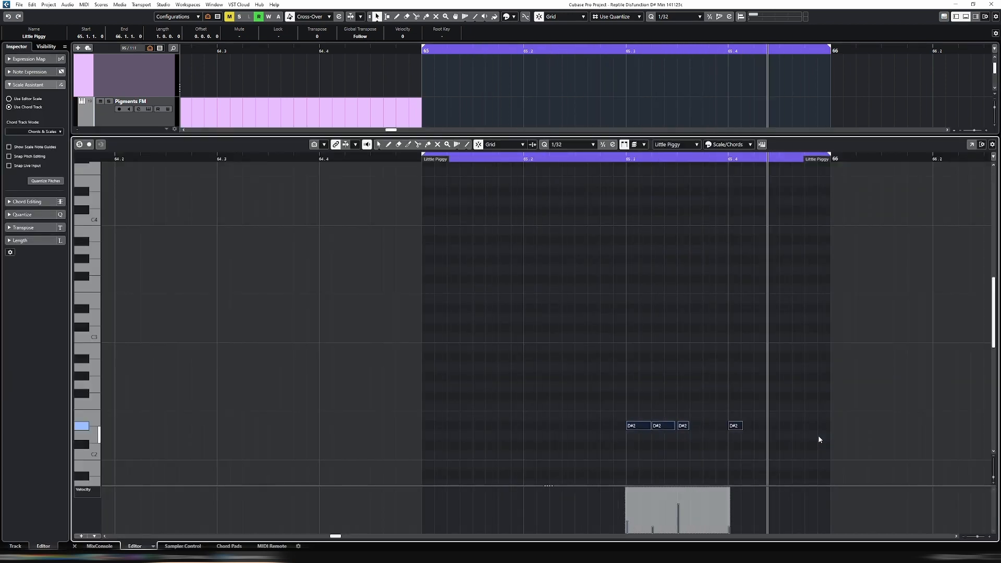
key("alt+r")
key("ctrl+e")
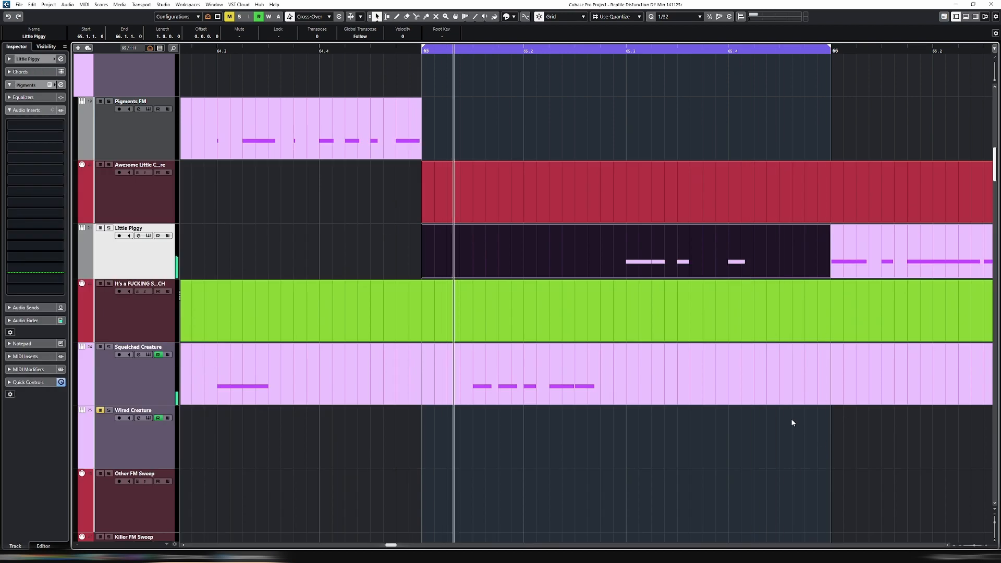
key("ctrl+e")
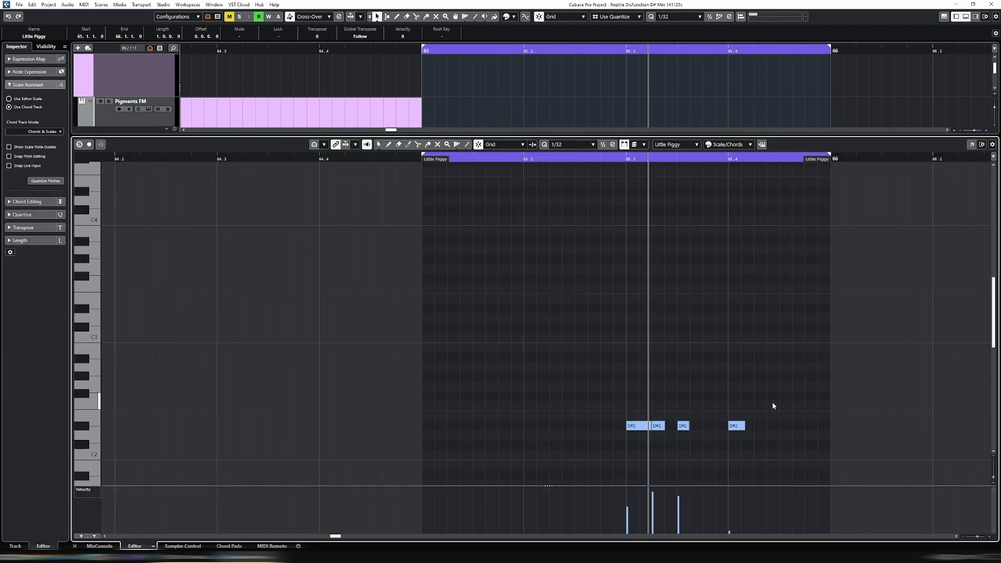
key("ctrl+e")
Delete the Little Piggy part in bar 66
key("g")
key("g")
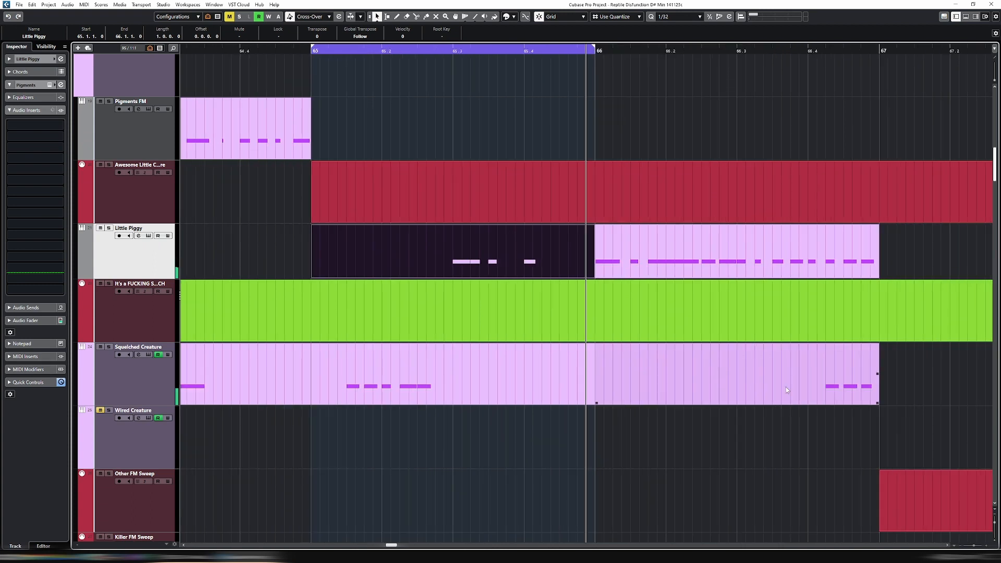
left_click(662, 242)
key("Delete")
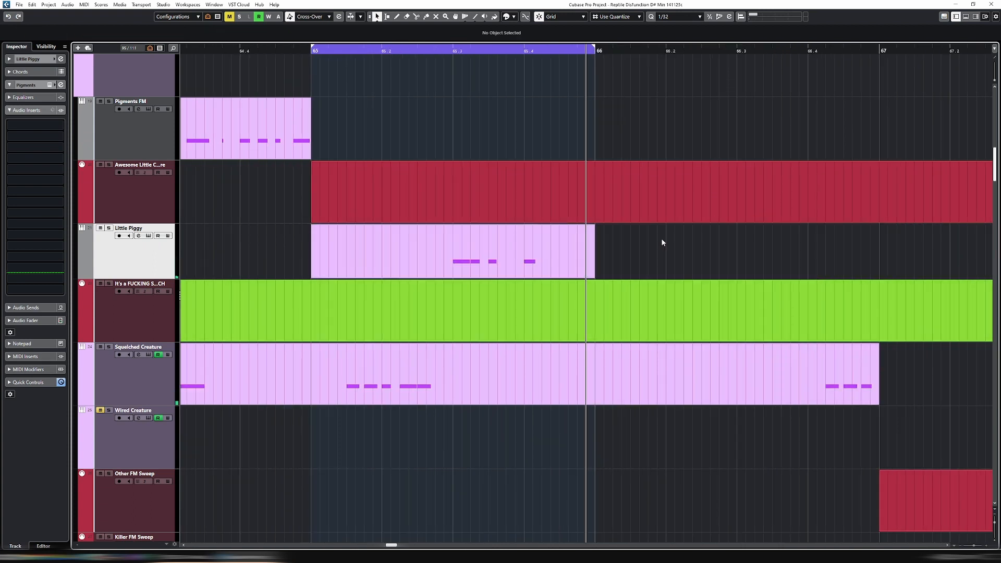
Set the loop range to the bar 66 Squelched Creature part and play it
left_click(771, 392)
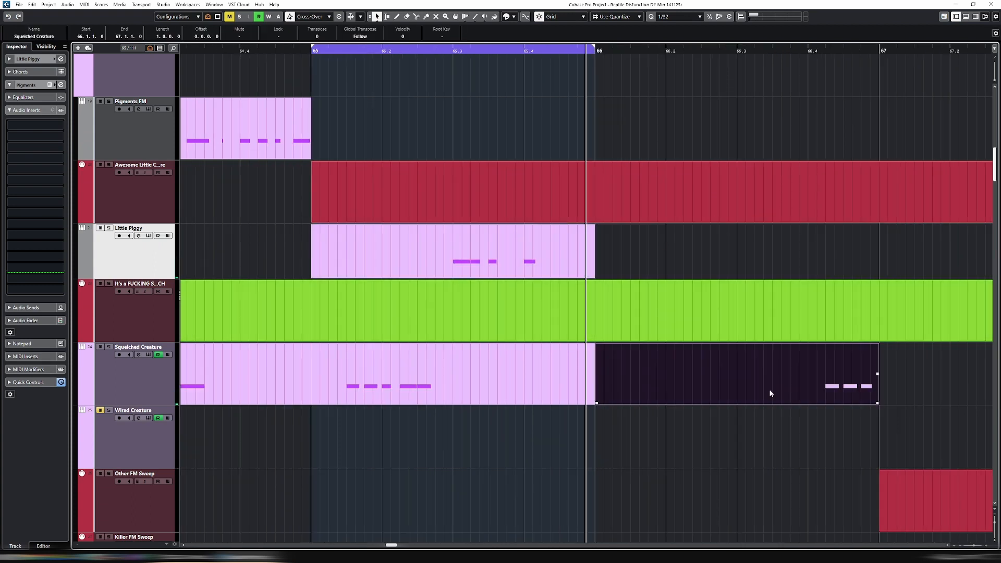
key("p")
key("space")
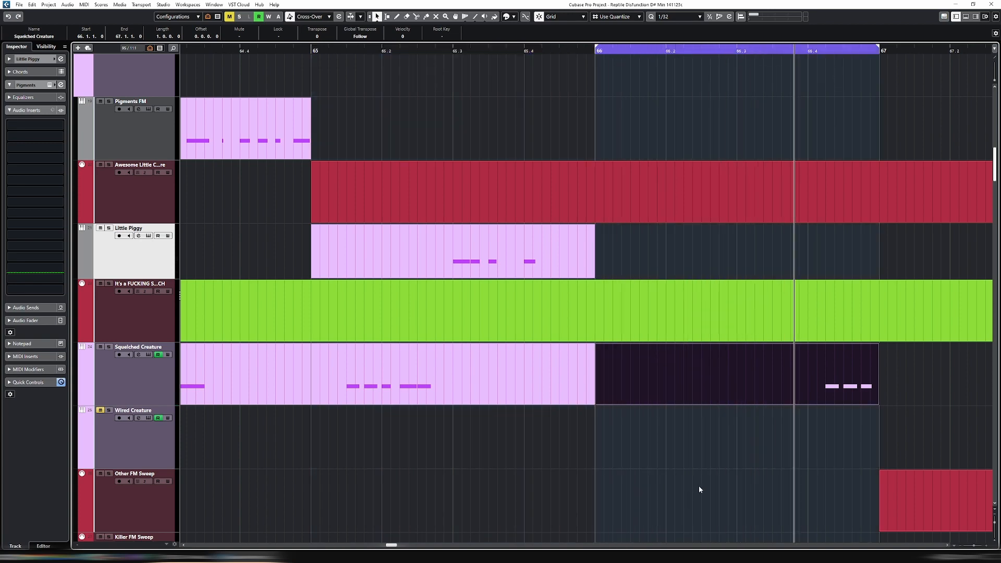
Duplicate the bar 65 Little Piggy part into bar 66 and open the copy for note editing
left_click(556, 254)
key("ctrl+d")
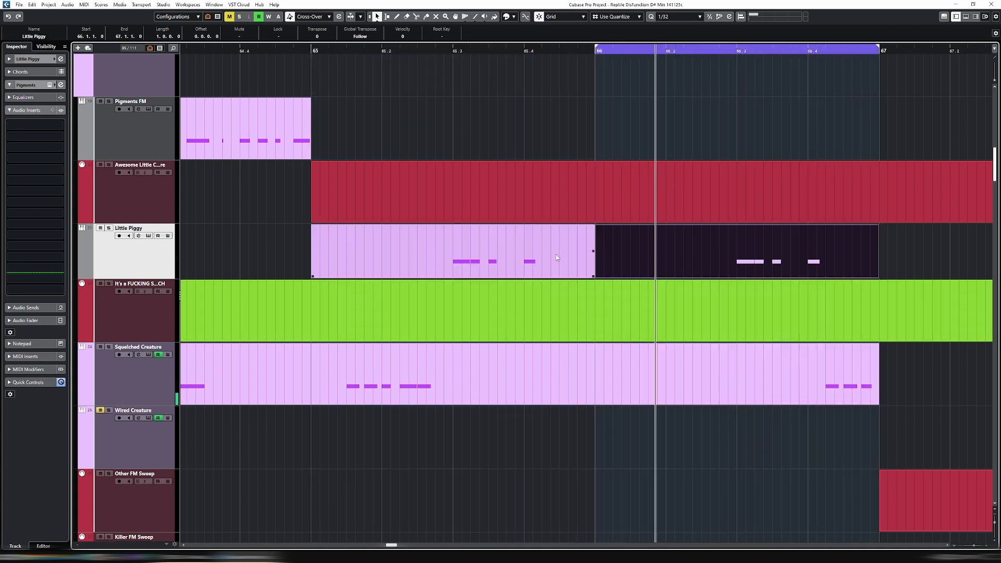
double_click(672, 261)
key("Return")
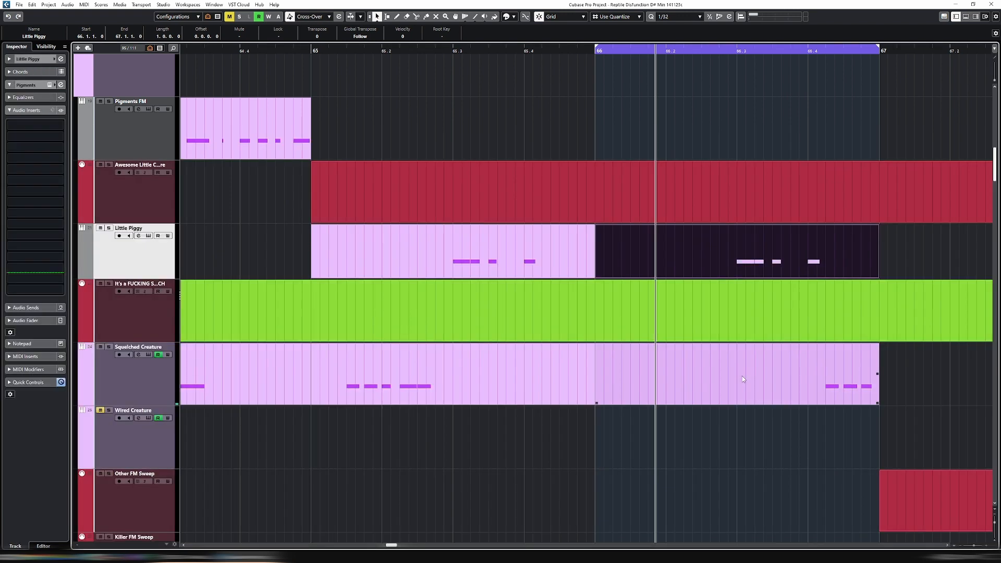
key("Return")
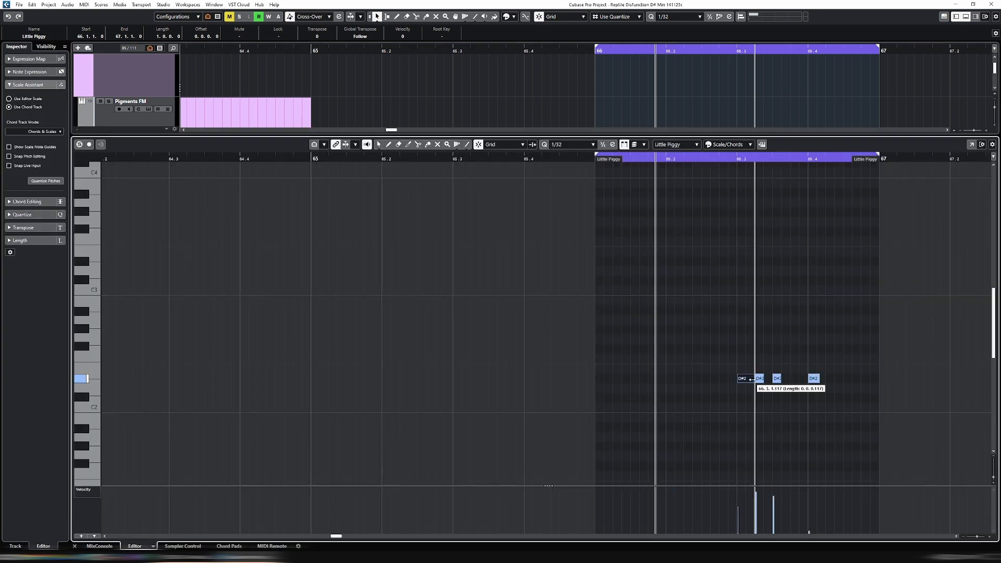
Reduce the bar 66 part to one sixteenth-long D#2, move it half a beat after 66, and repeat it into a varied rhythm
mouse_move(740, 381)
left_mouse_down()
mouse_move(635, 385)
mouse_move(841, 386)
left_mouse_up()
key("Delete")
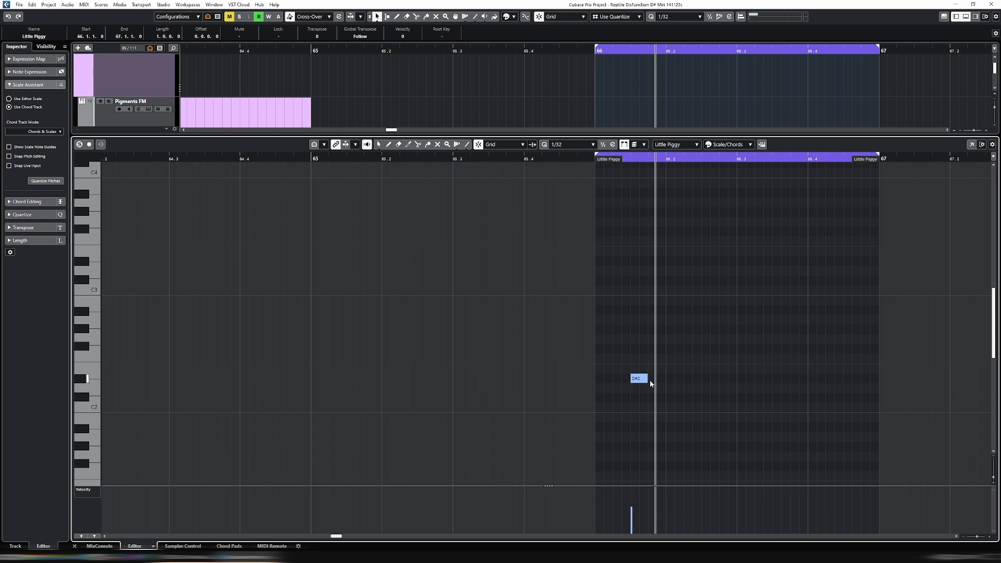
left_click(645, 380)
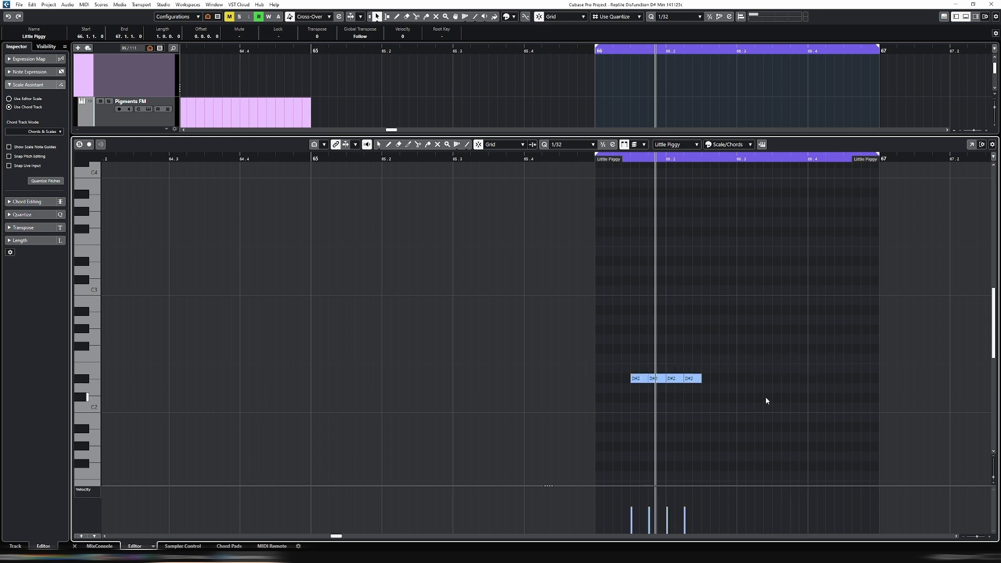
left_click_drag(623, 356, 702, 387)
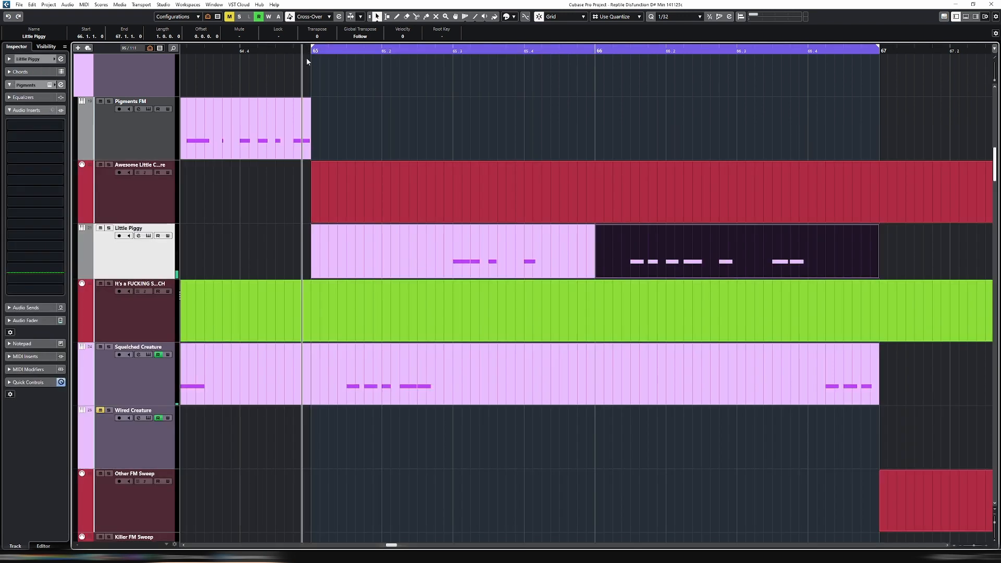
Play the loop across both Little Piggy parts and examine the Engine 1 and Engine 2 wavetable settings in Pigments
key("space")
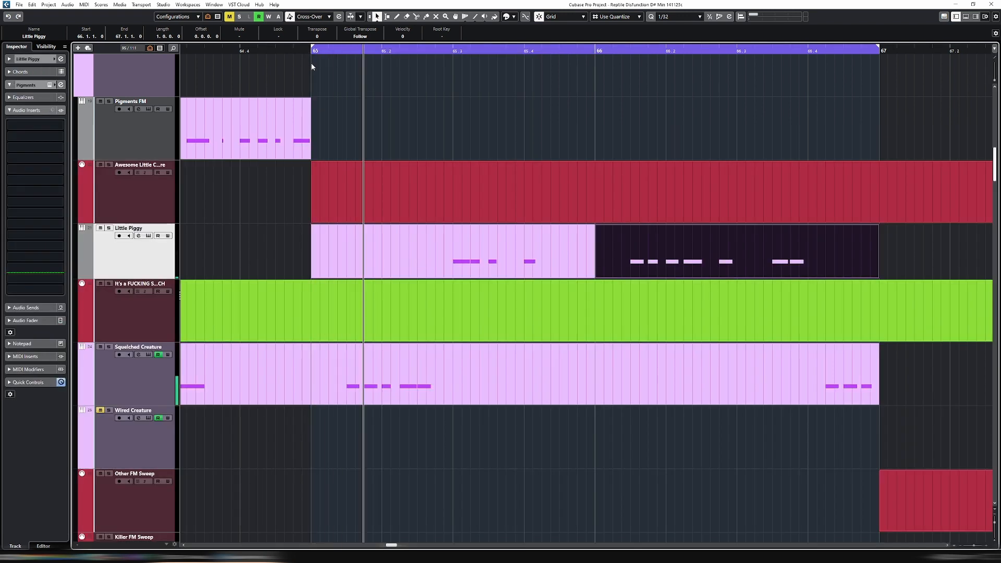
key("e")
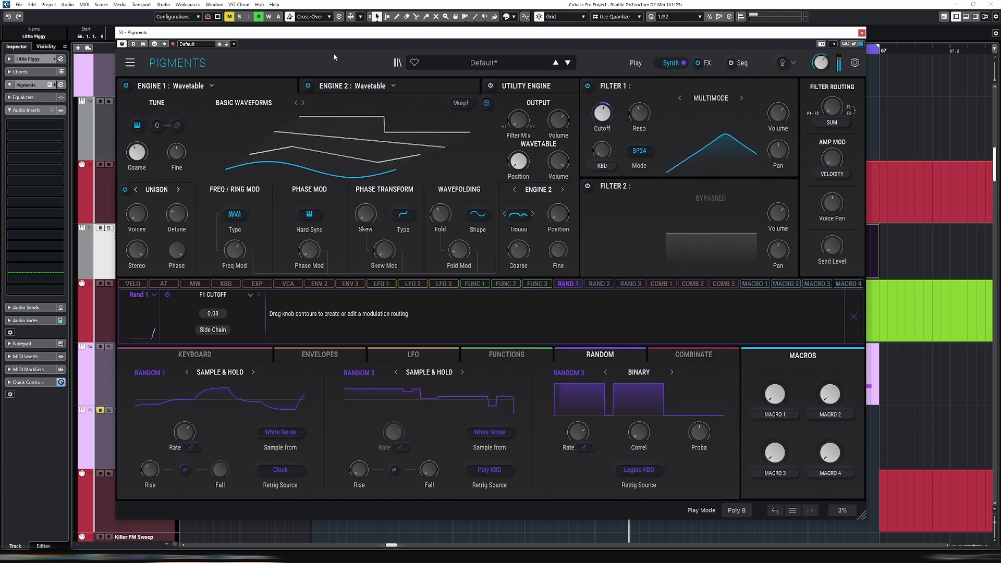
key("e")
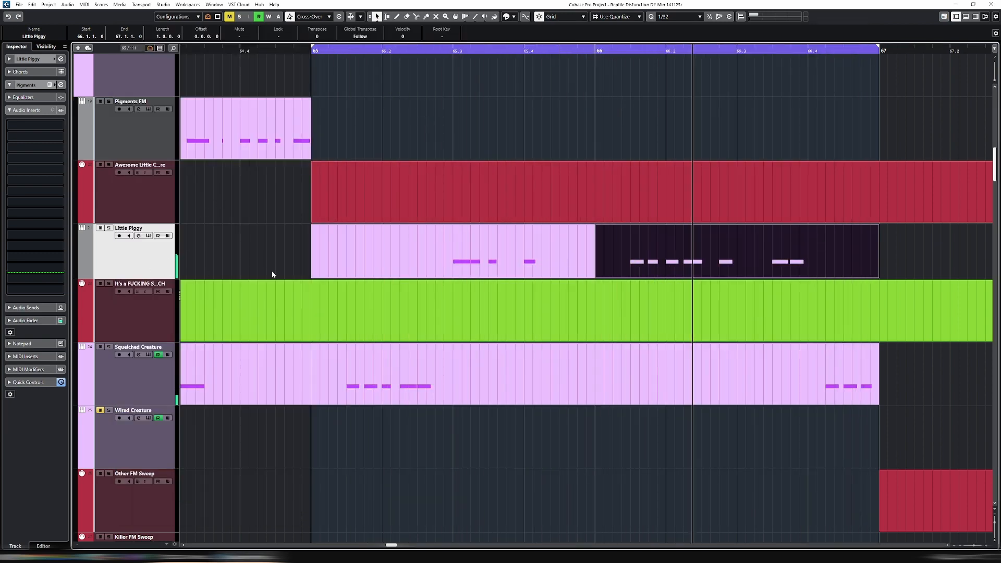
key("e")
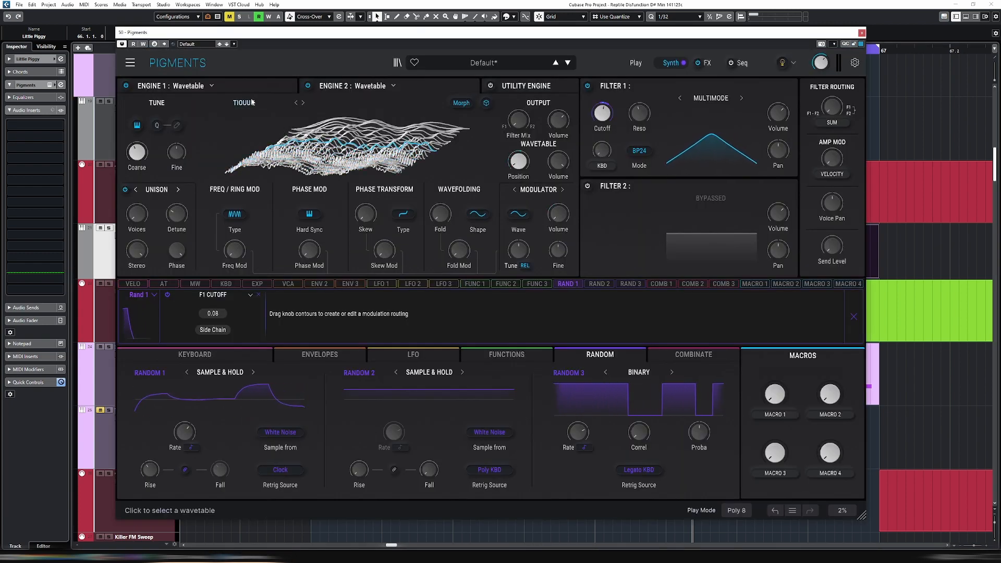
left_click(371, 88)
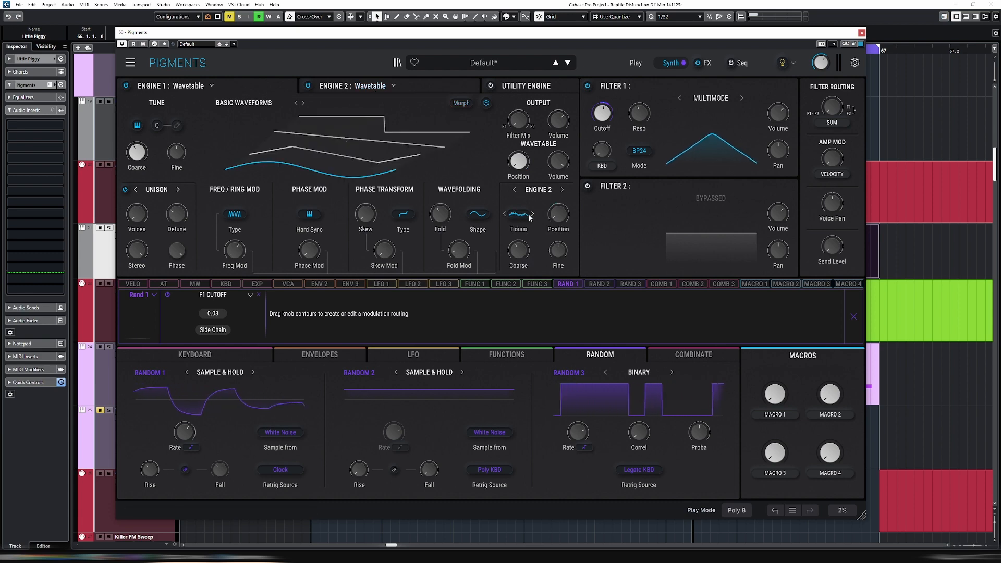